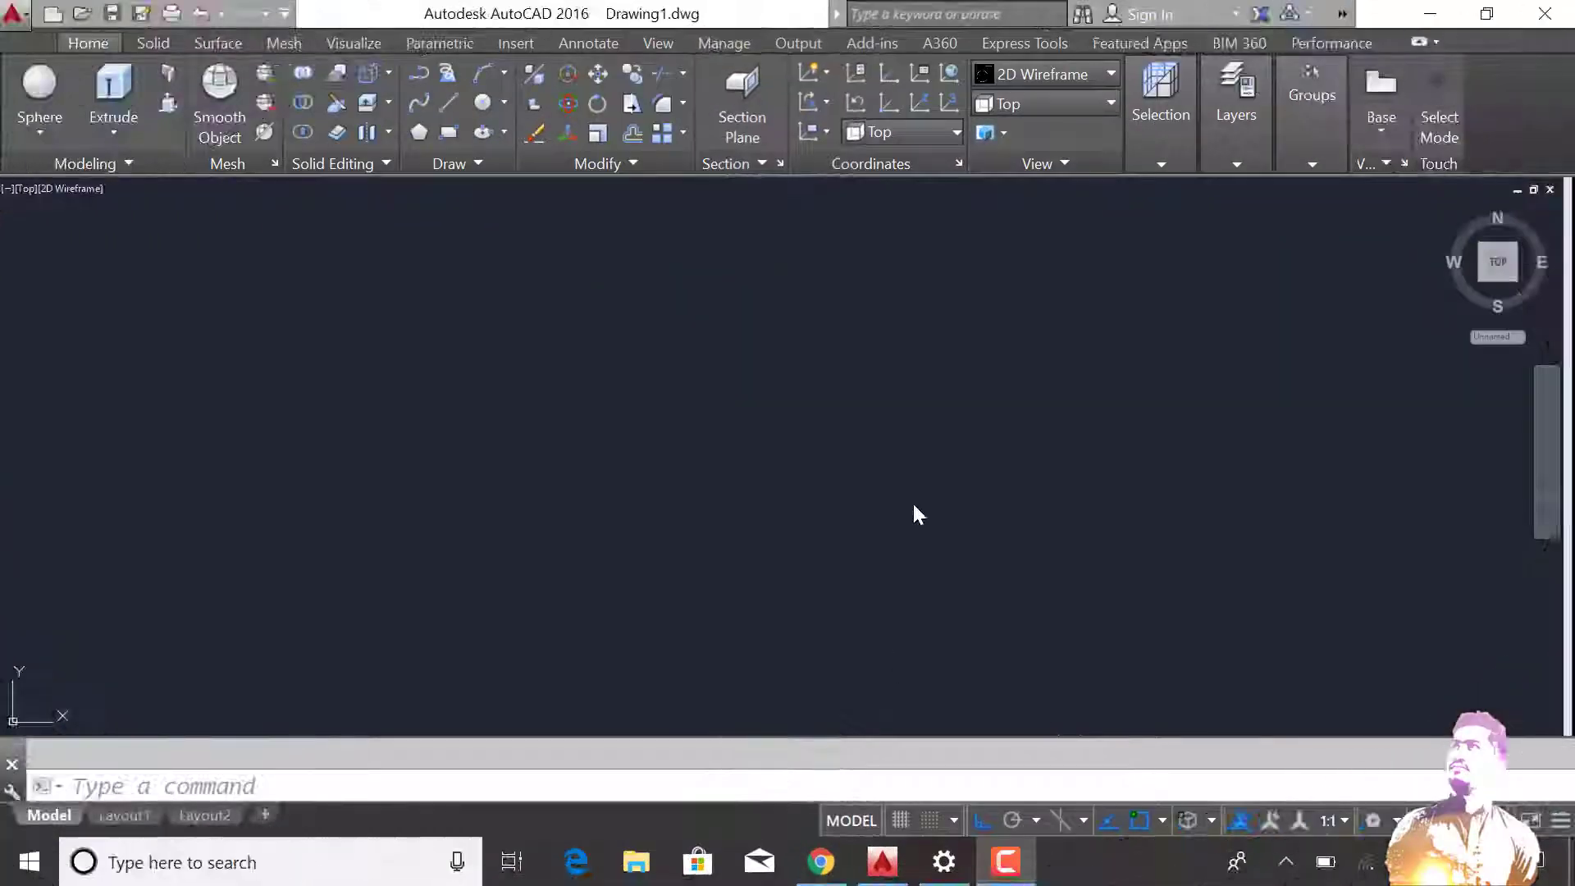
Step: Set the drawing units to Engineering with 0'-0" length precision
text(UN)
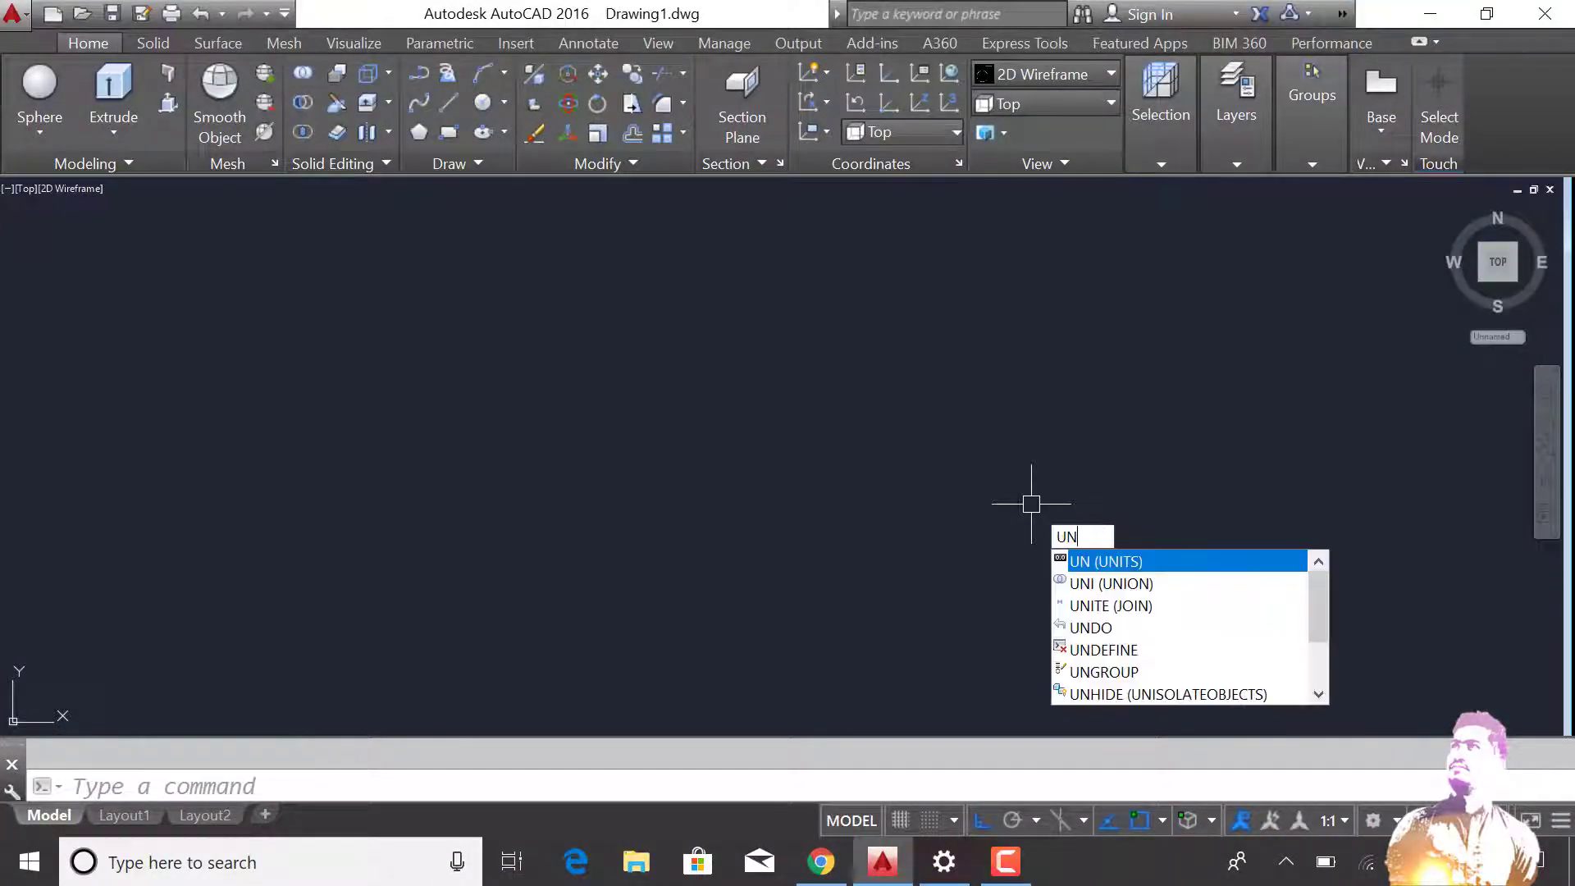
key(Return)
click(738, 250)
click(648, 302)
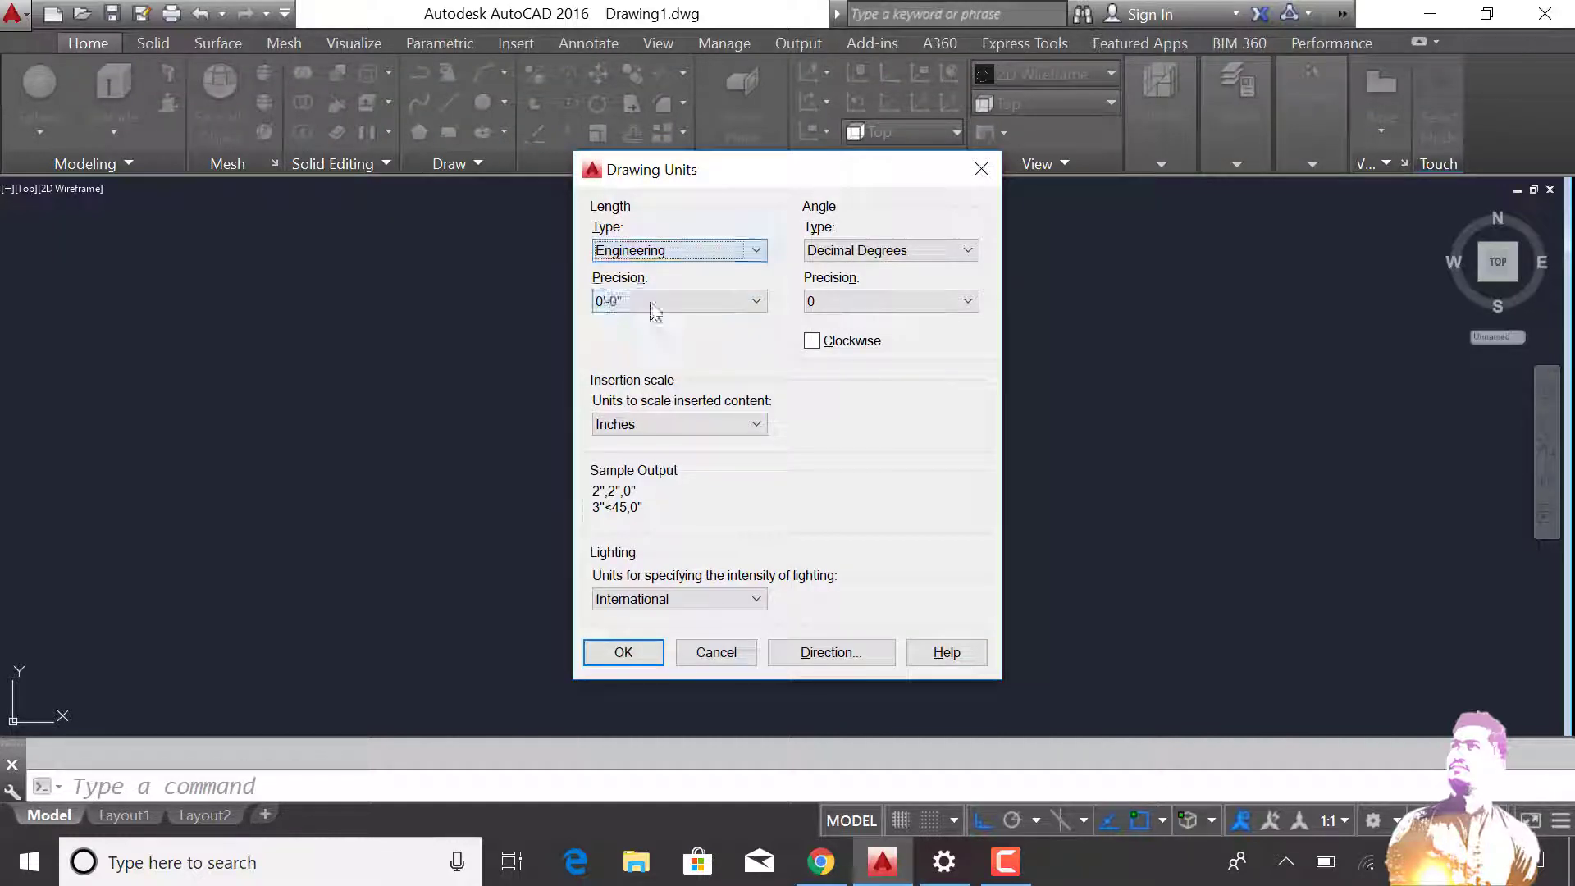
click(644, 322)
click(631, 651)
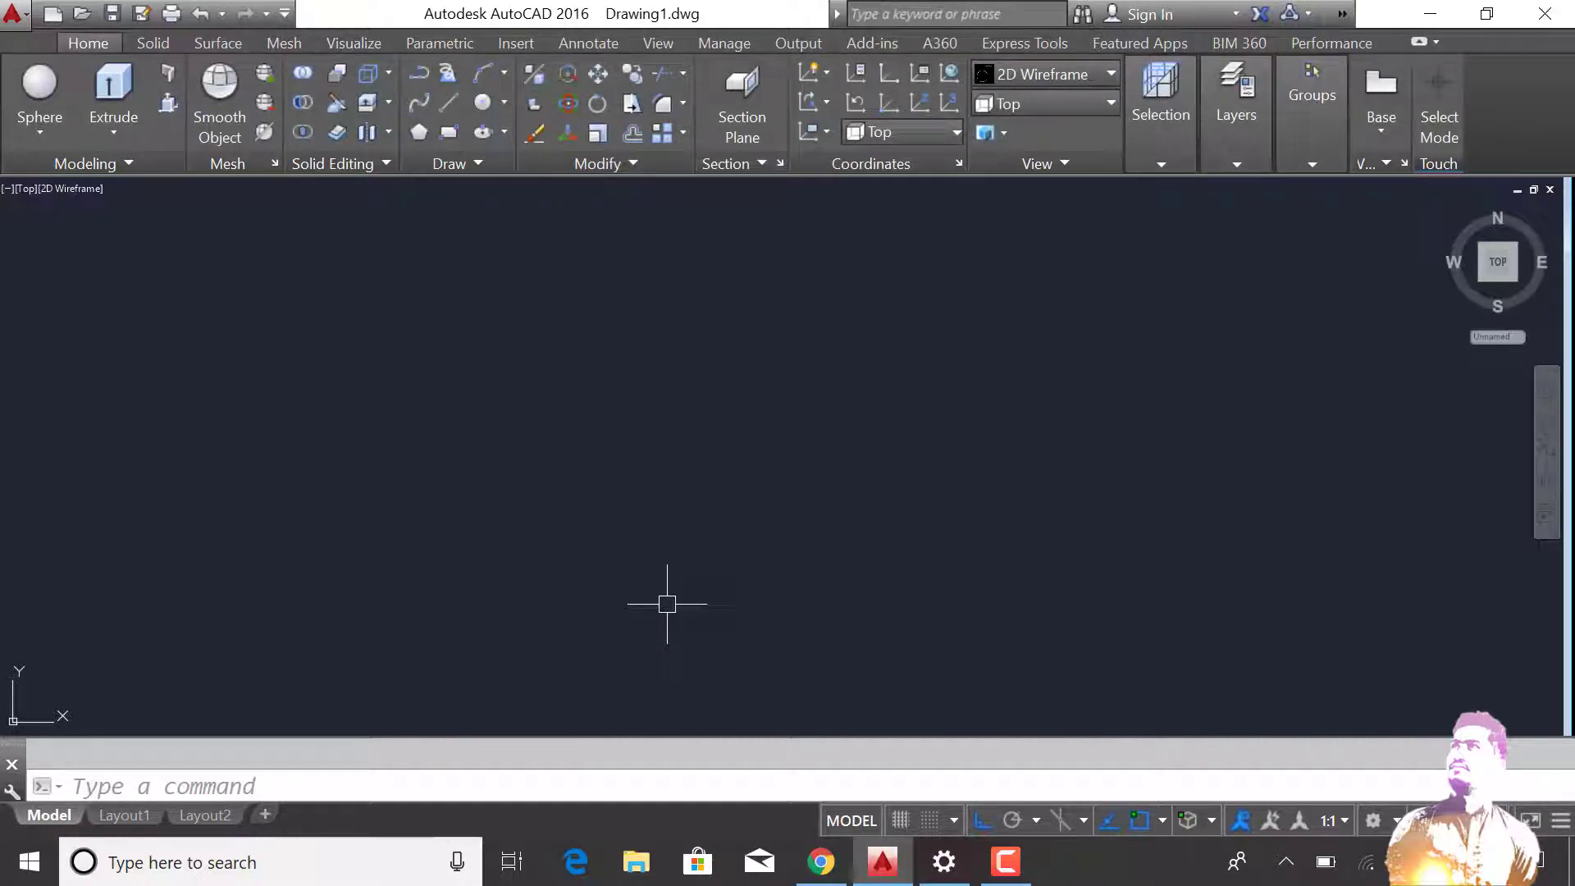
text(d)
Step: Set the Standard dimension style's primary units to Engineering with 0'-0" precision
key(Return)
click(1038, 369)
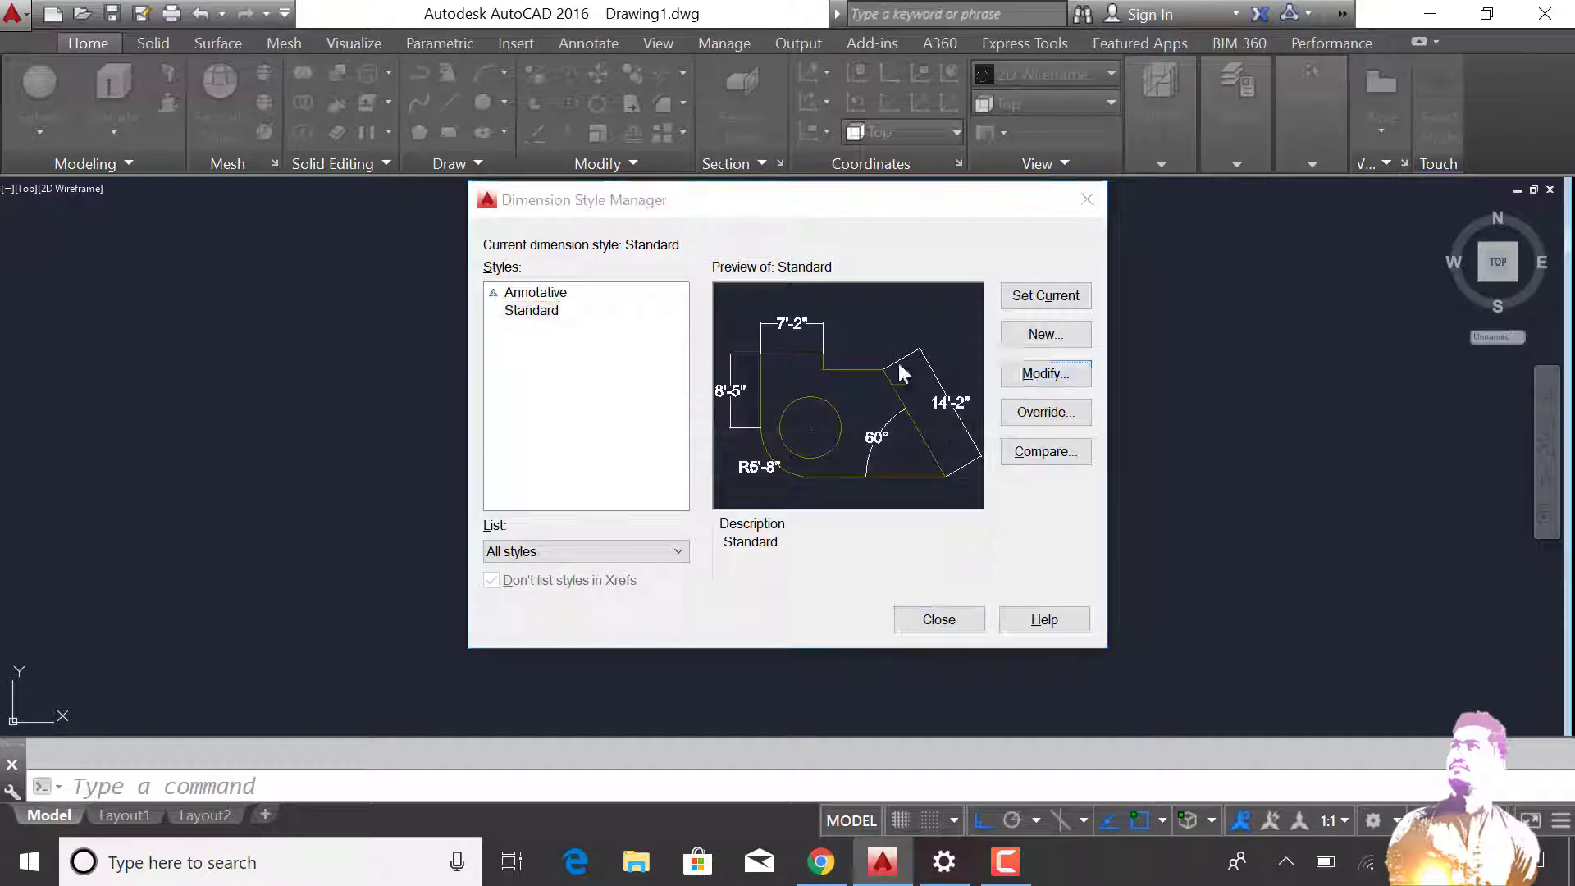
click(750, 150)
click(716, 199)
click(654, 253)
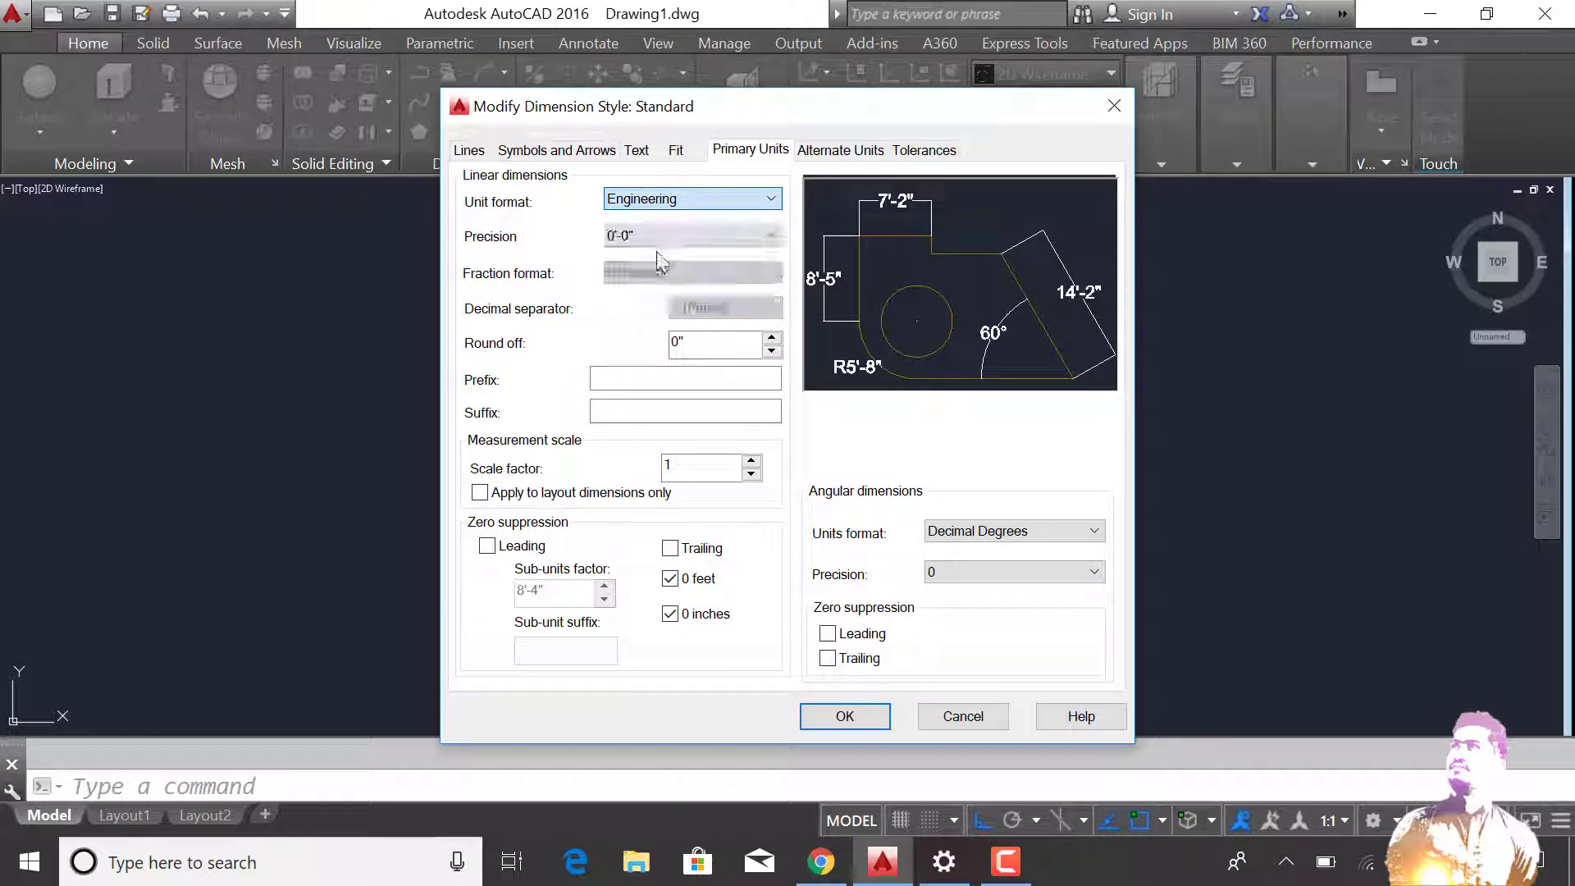
click(653, 241)
click(845, 716)
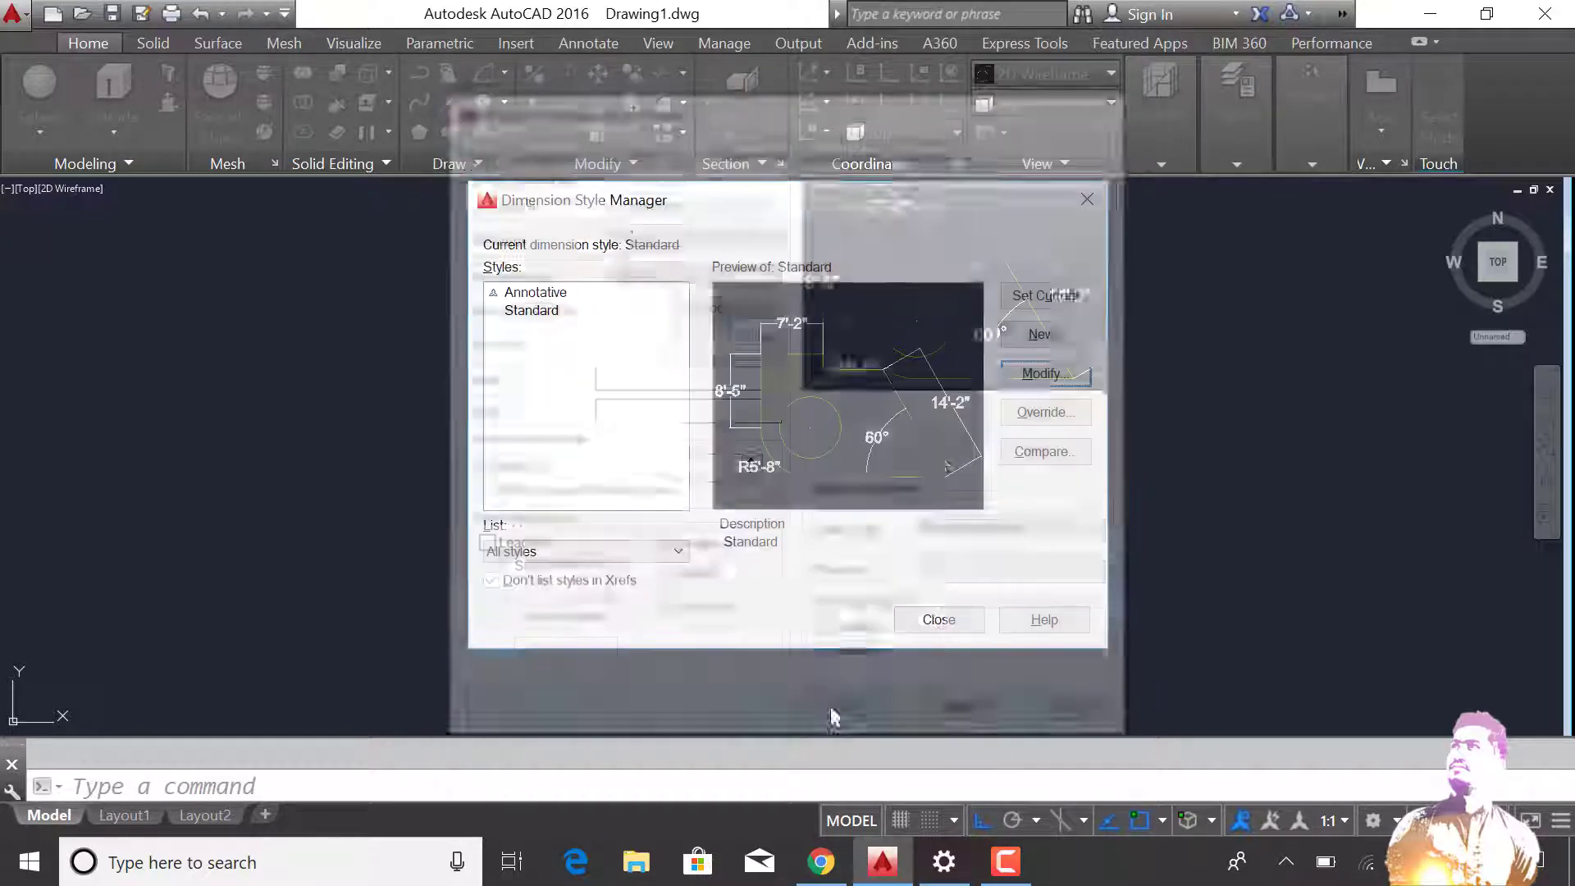
Step: Draw a circle of 6' diameter in the drawing
click(937, 625)
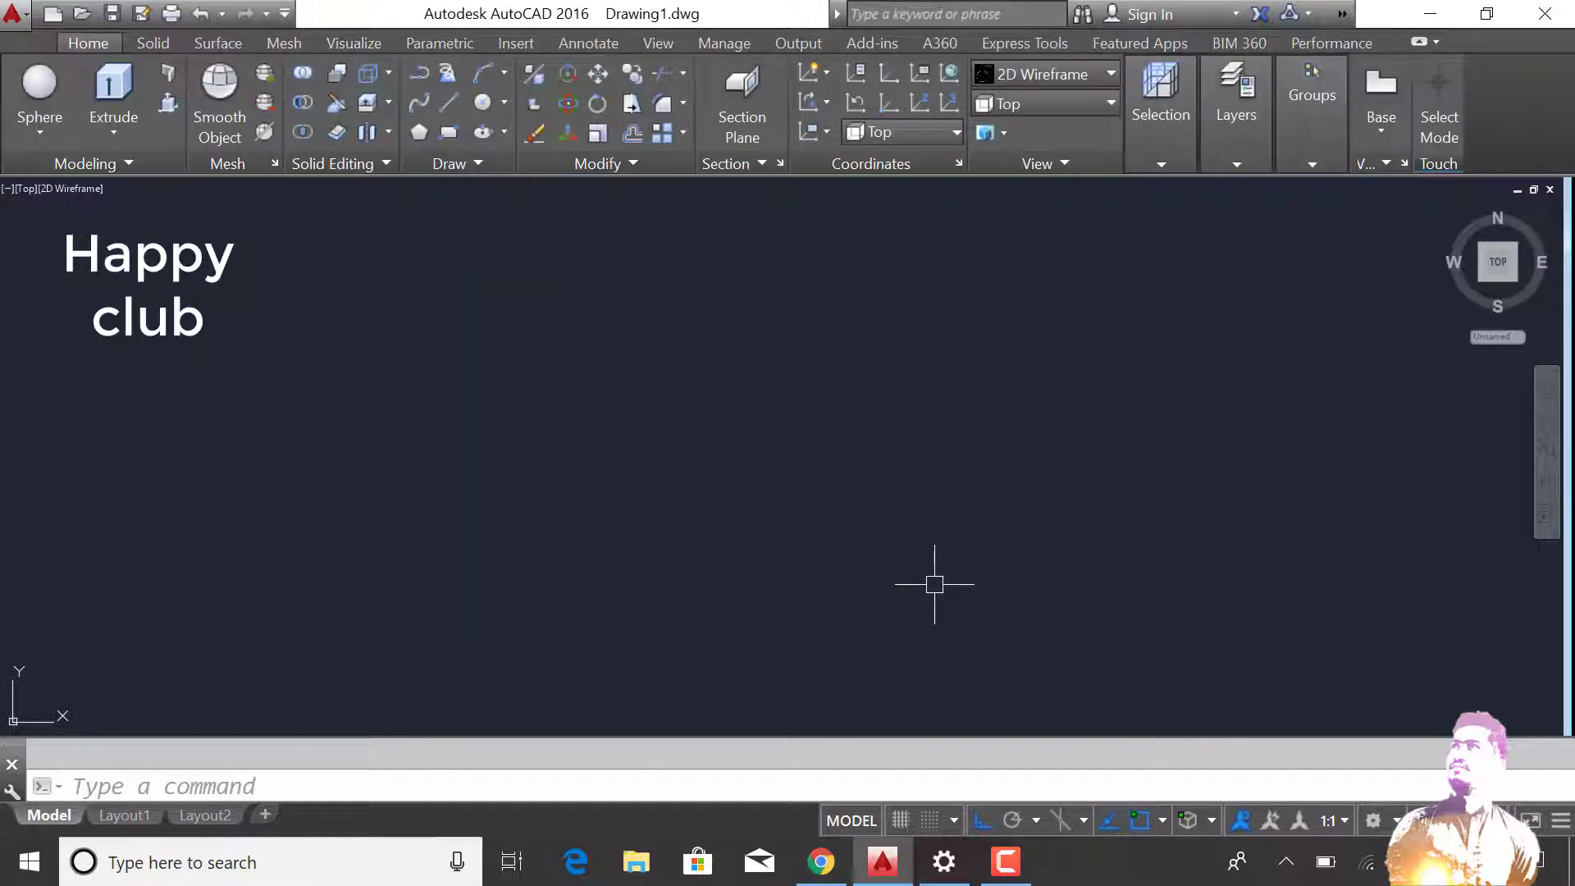
key(Escape)
text(c)
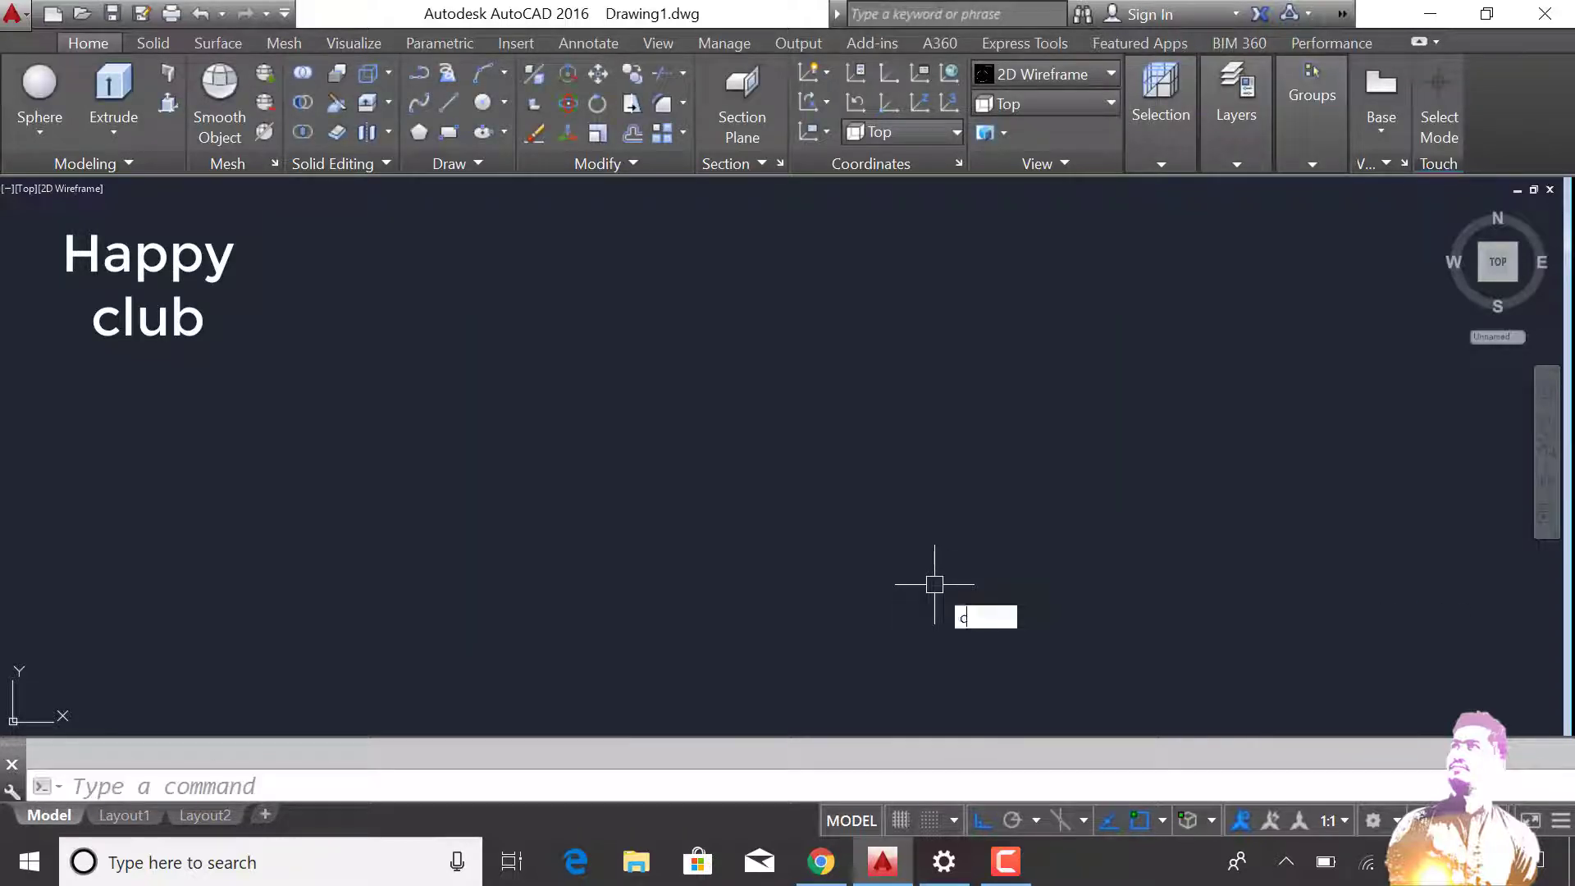
key(Return)
click(680, 437)
key(Return)
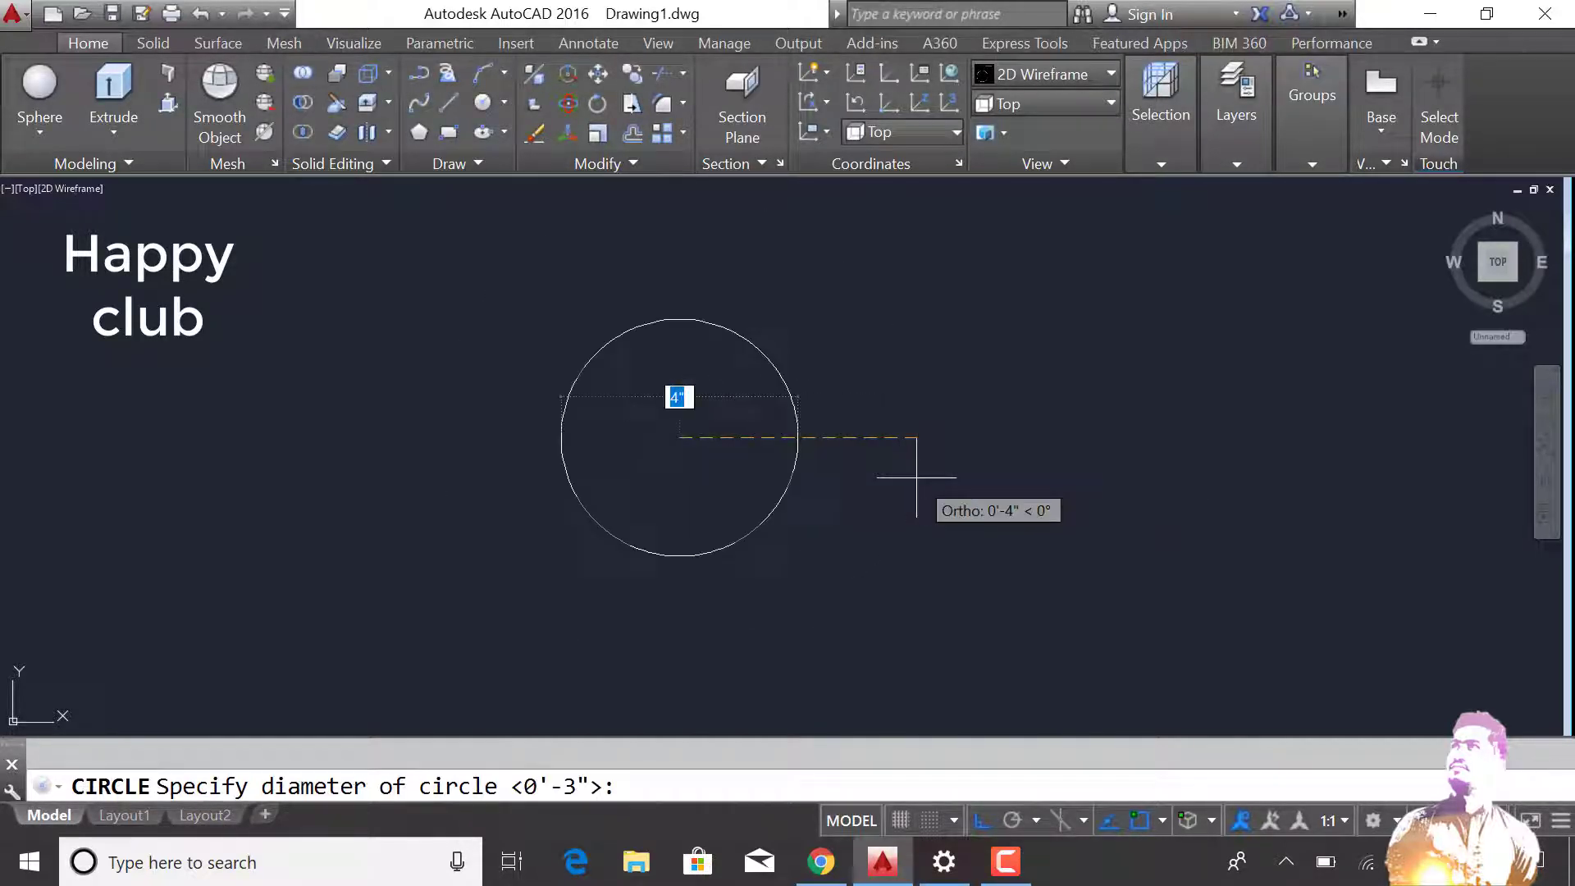
text(6)
key(Return)
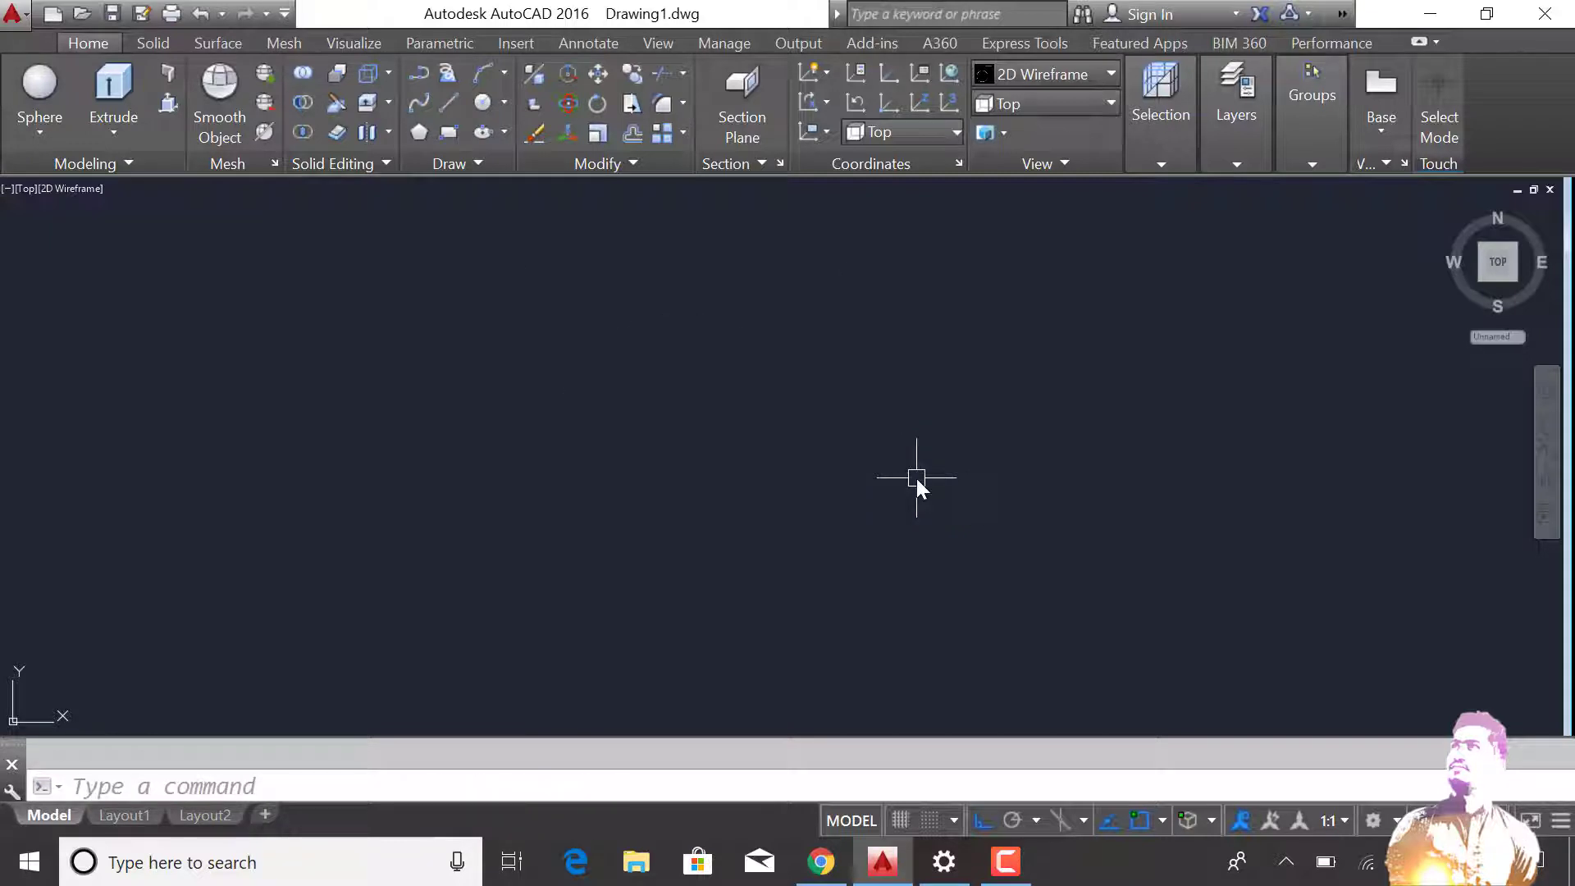
Step: Zoom to extents and draw a radius line from the circle's centre to its right edge
text(z)
key(Return)
text(e)
key(Return)
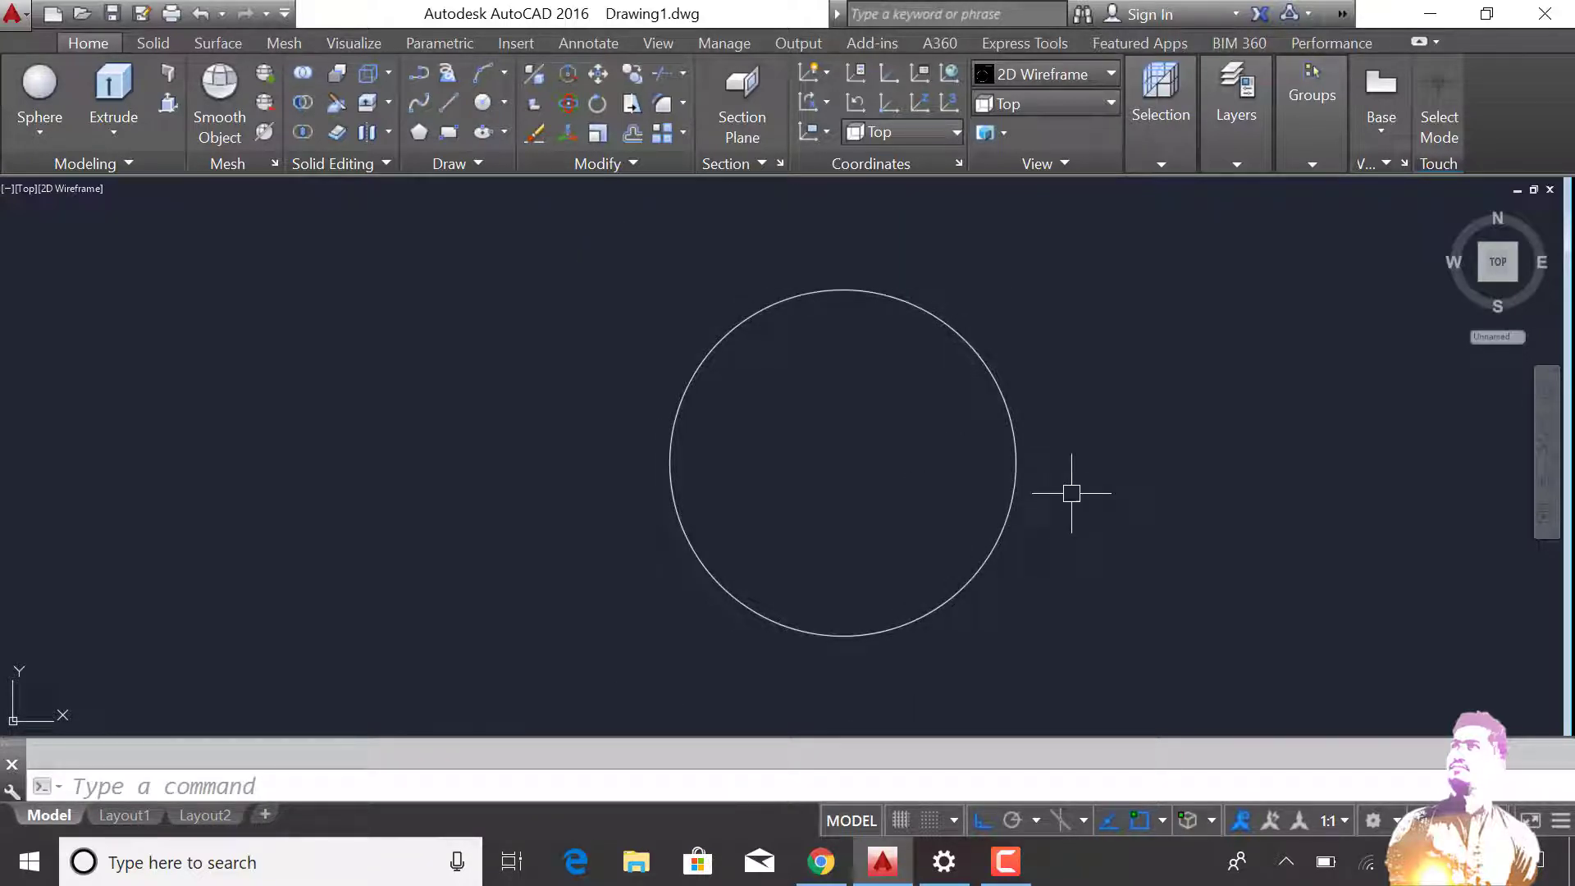
text(l)
key(Return)
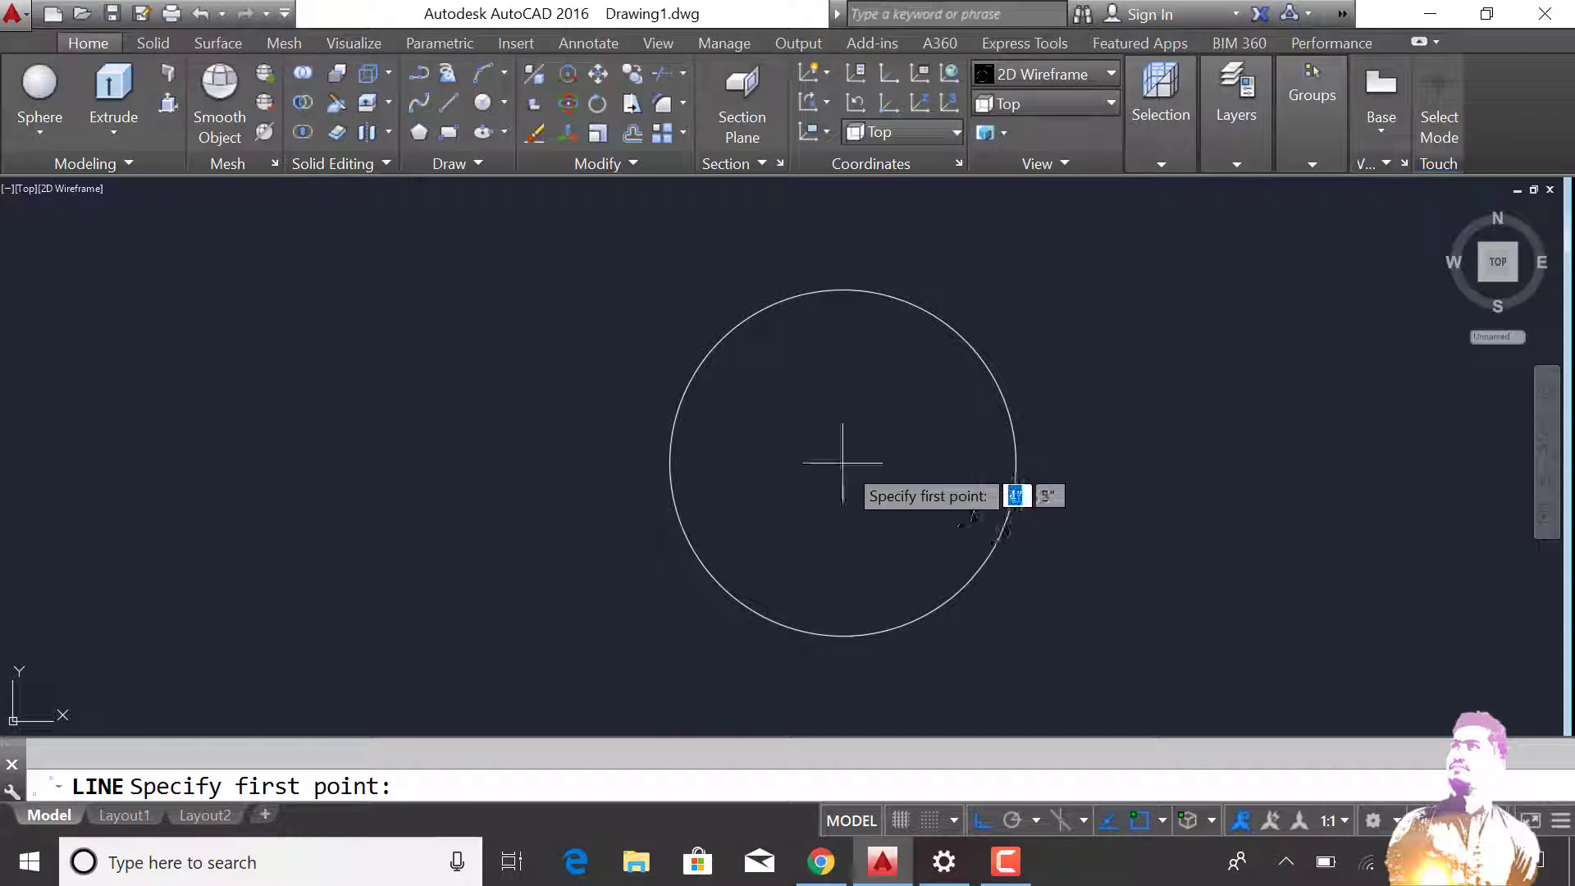
click(843, 461)
click(1015, 463)
key(Return)
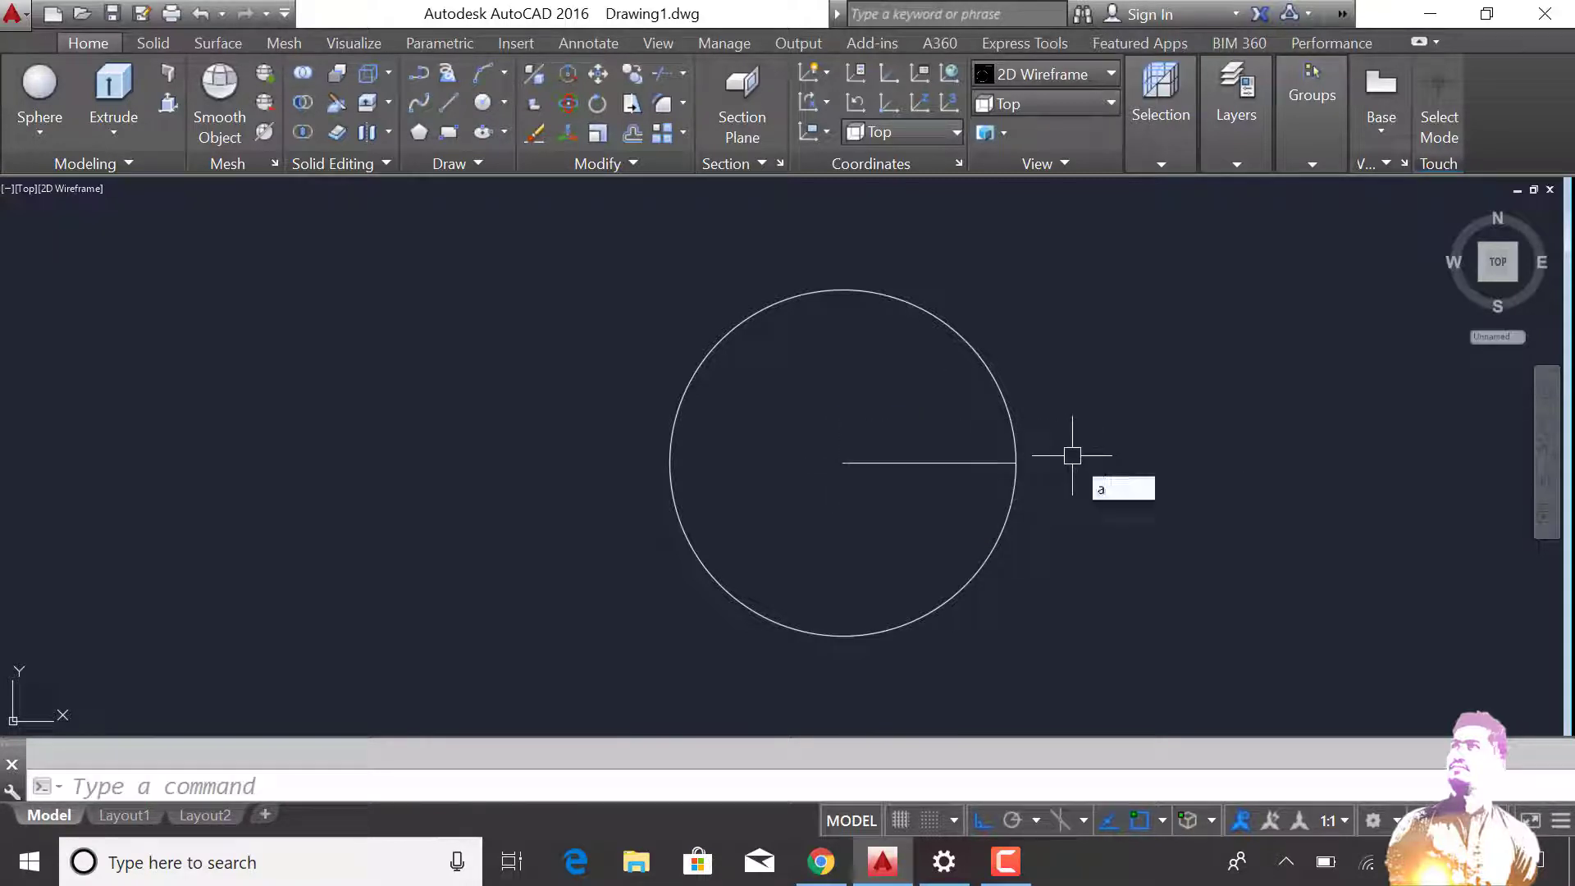
Step: Polar-array the radius line about the centre into 12 spokes
click(927, 461)
key(Return)
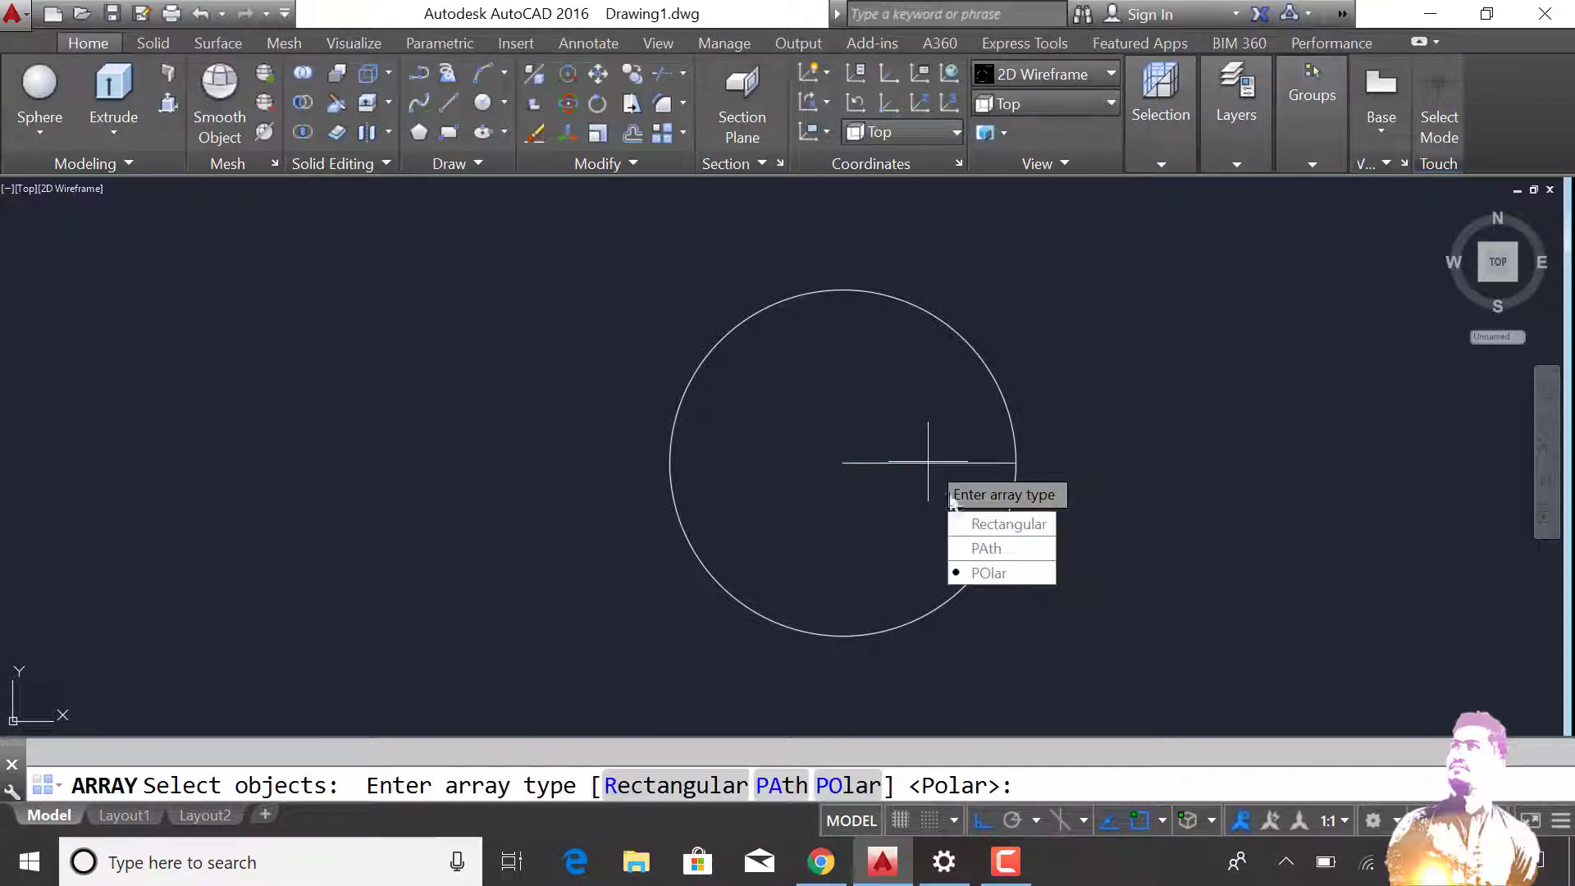
click(983, 572)
click(843, 462)
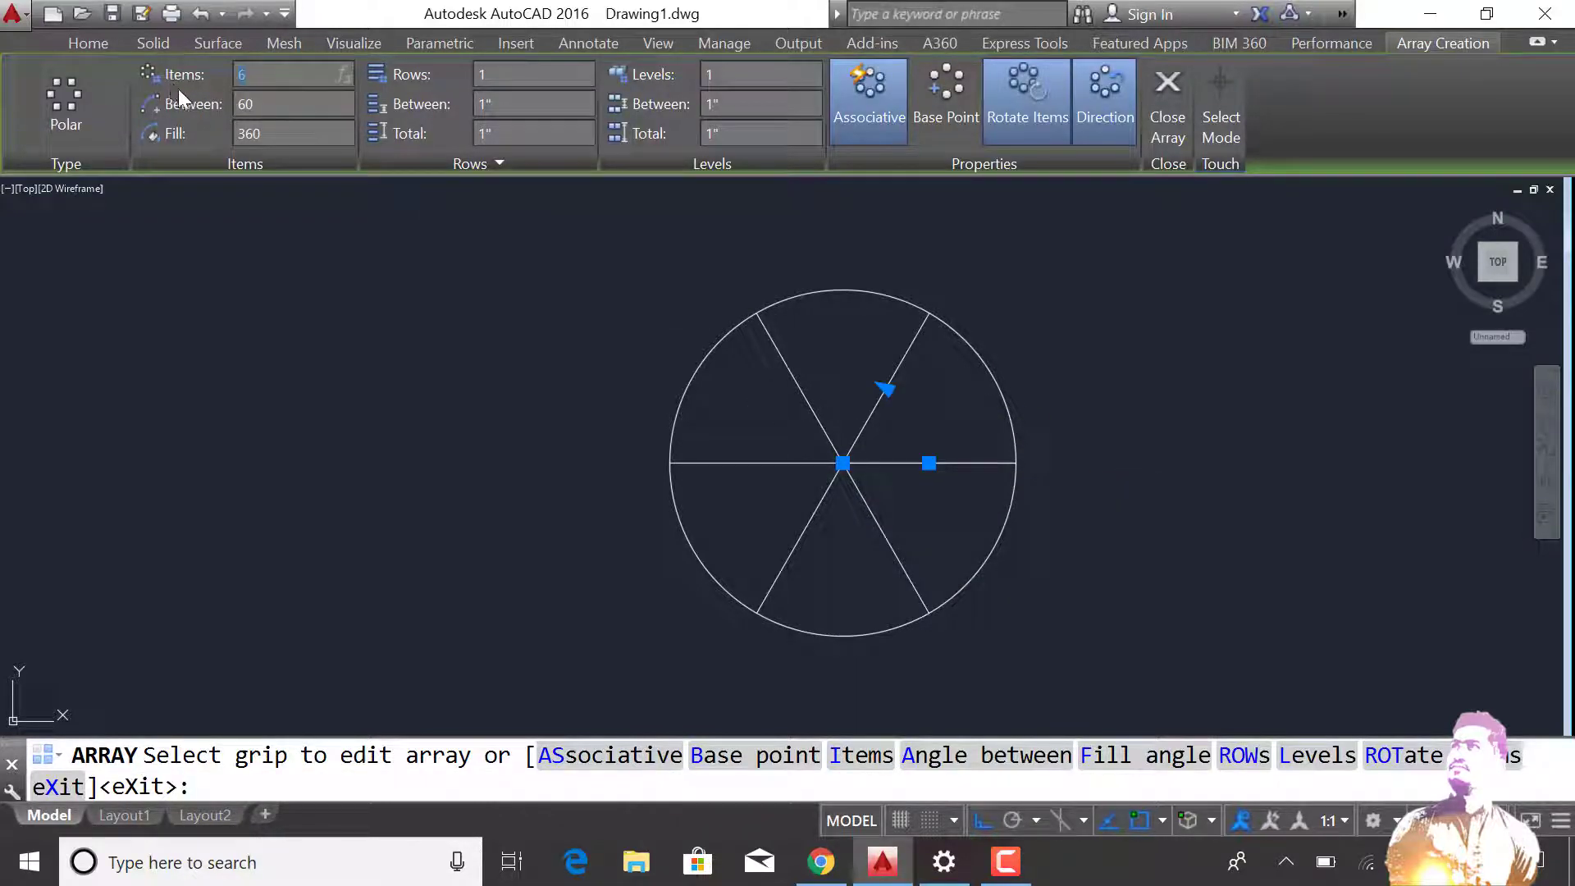
text(12)
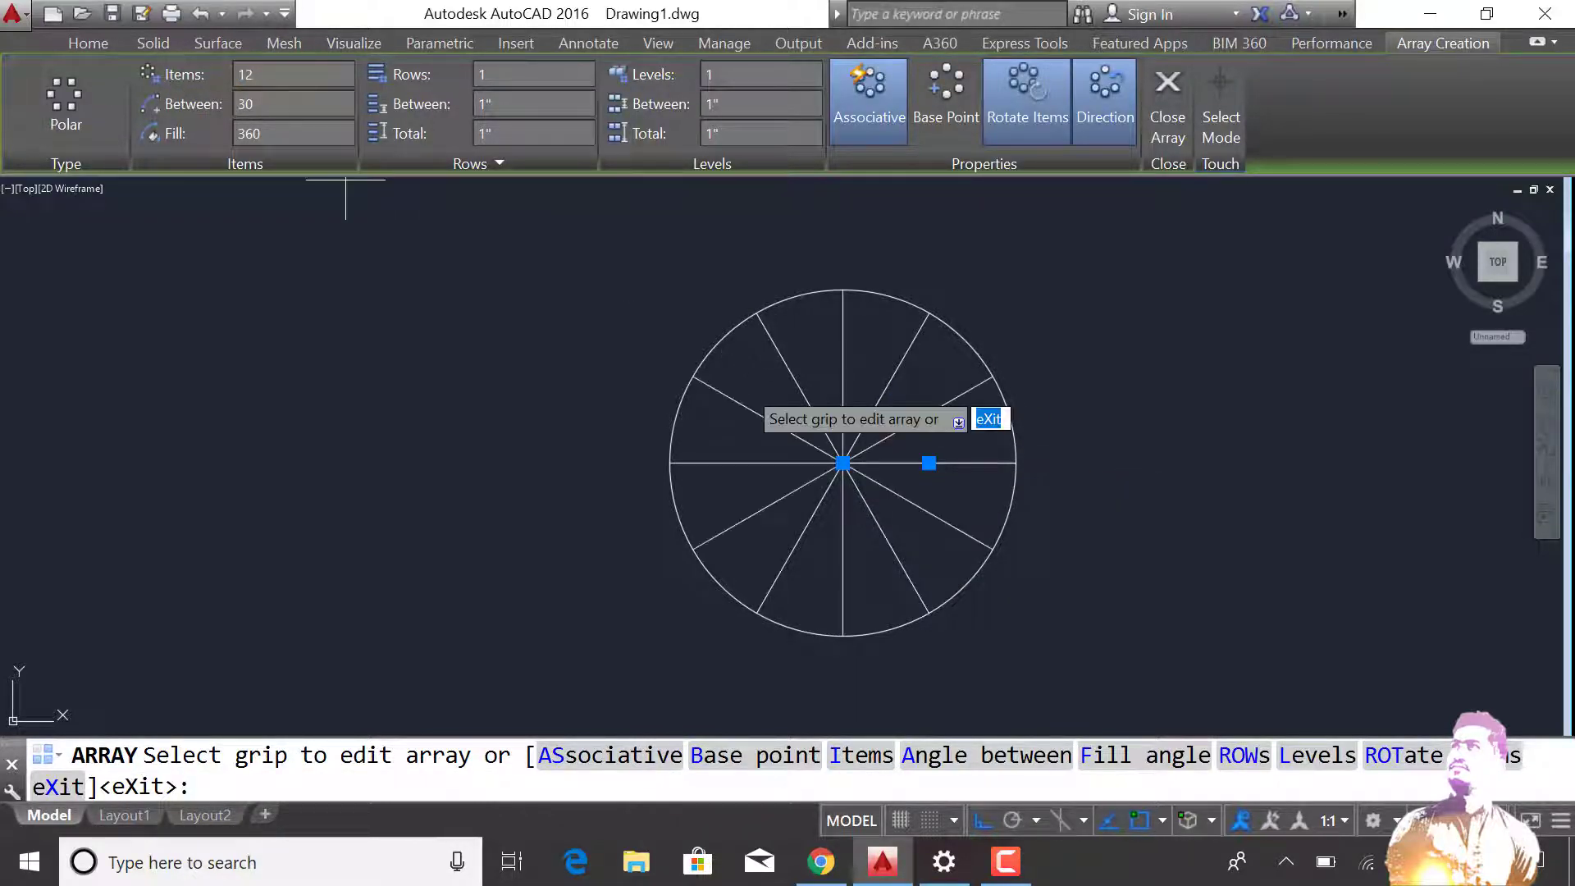
key(Return)
scroll(834, 484, up, 2)
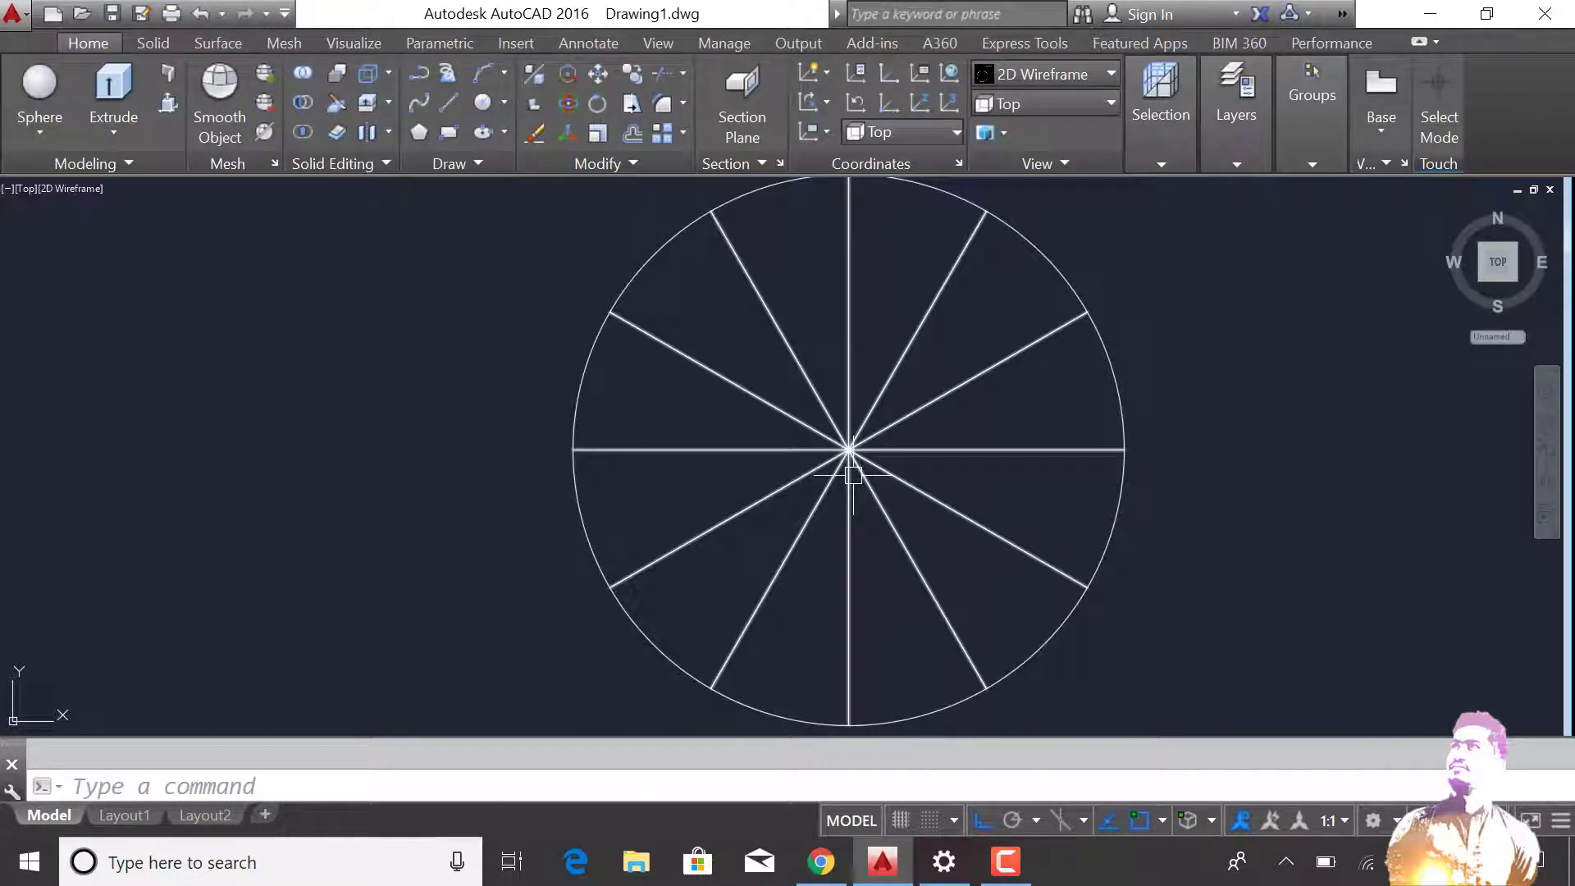
Step: Draw a small hub circle at the wheel's centre
text(c)
key(Return)
click(850, 451)
text(d)
key(Return)
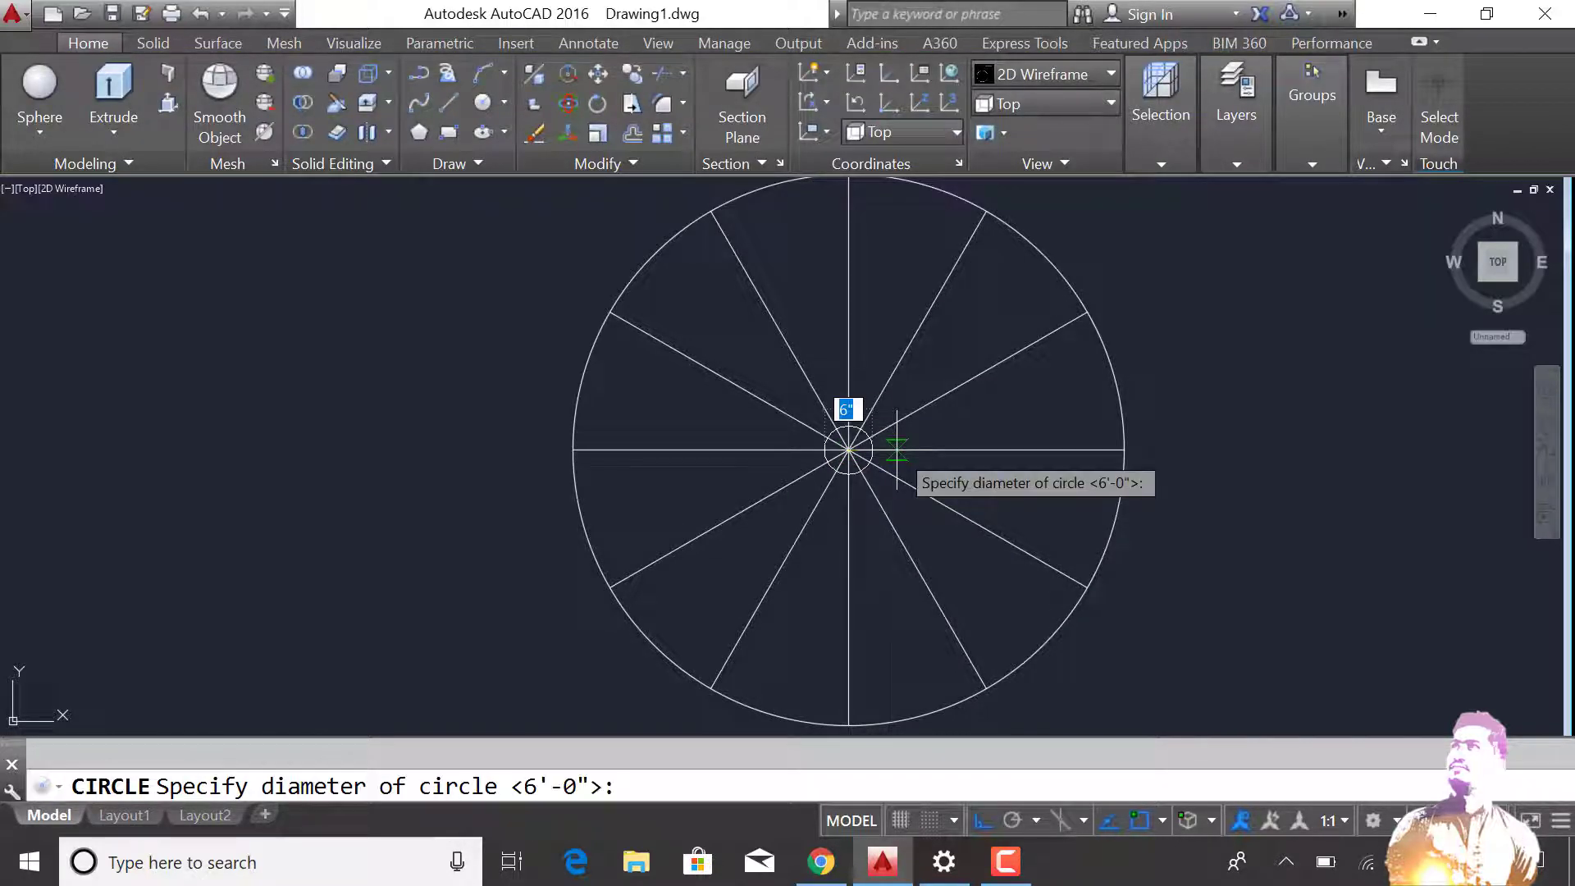
key(Return)
middle_drag(1037, 543, 1020, 467)
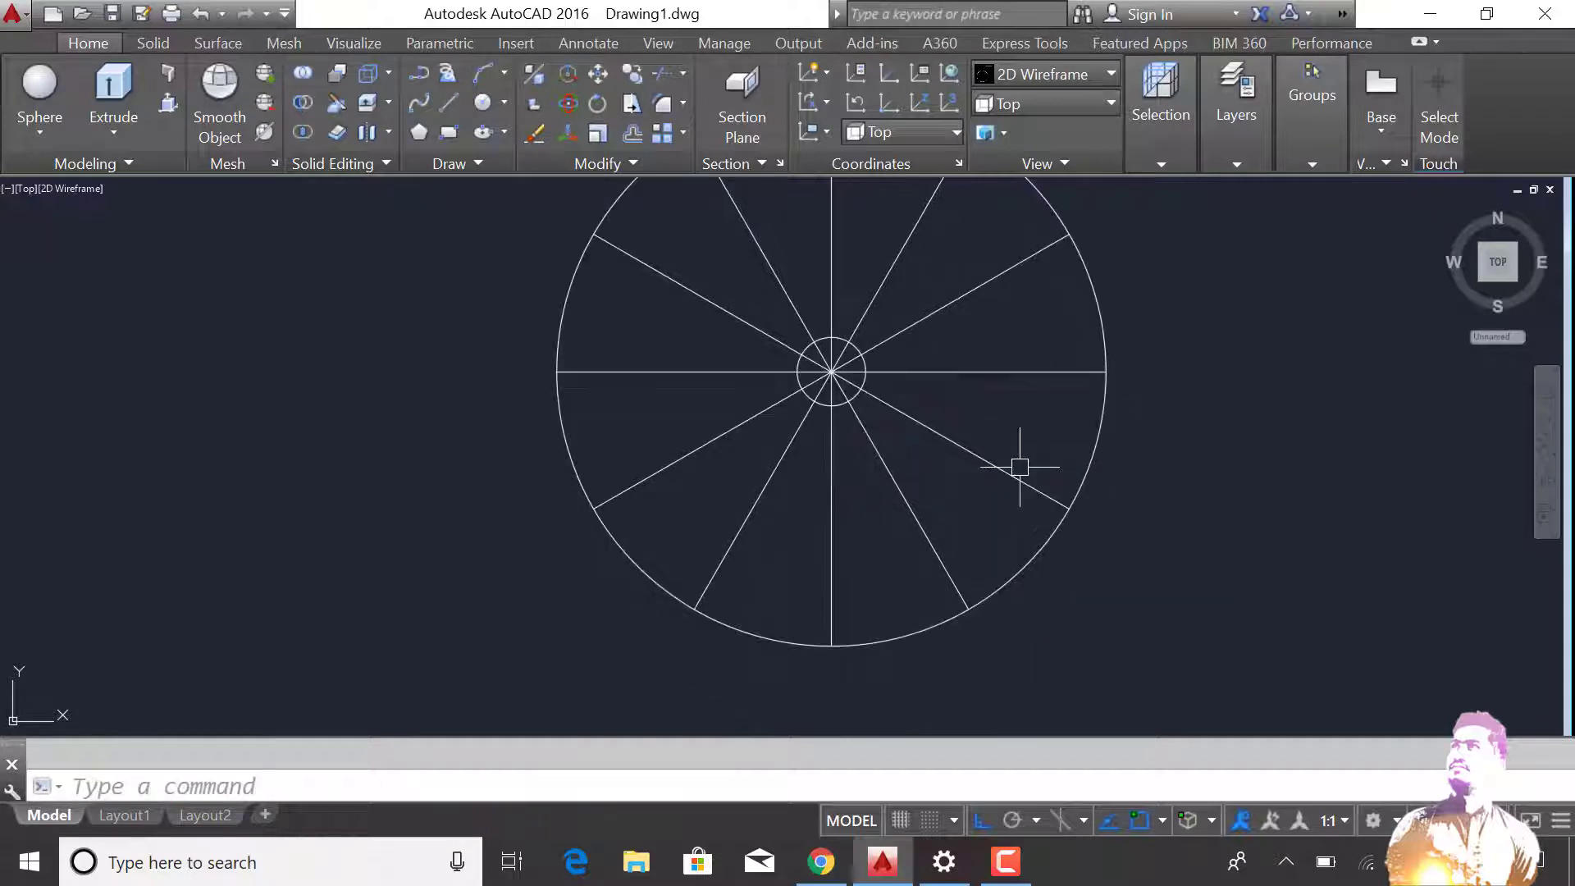
Step: Explode the spoke array into separate lines
text(x)
click(1021, 332)
click(943, 475)
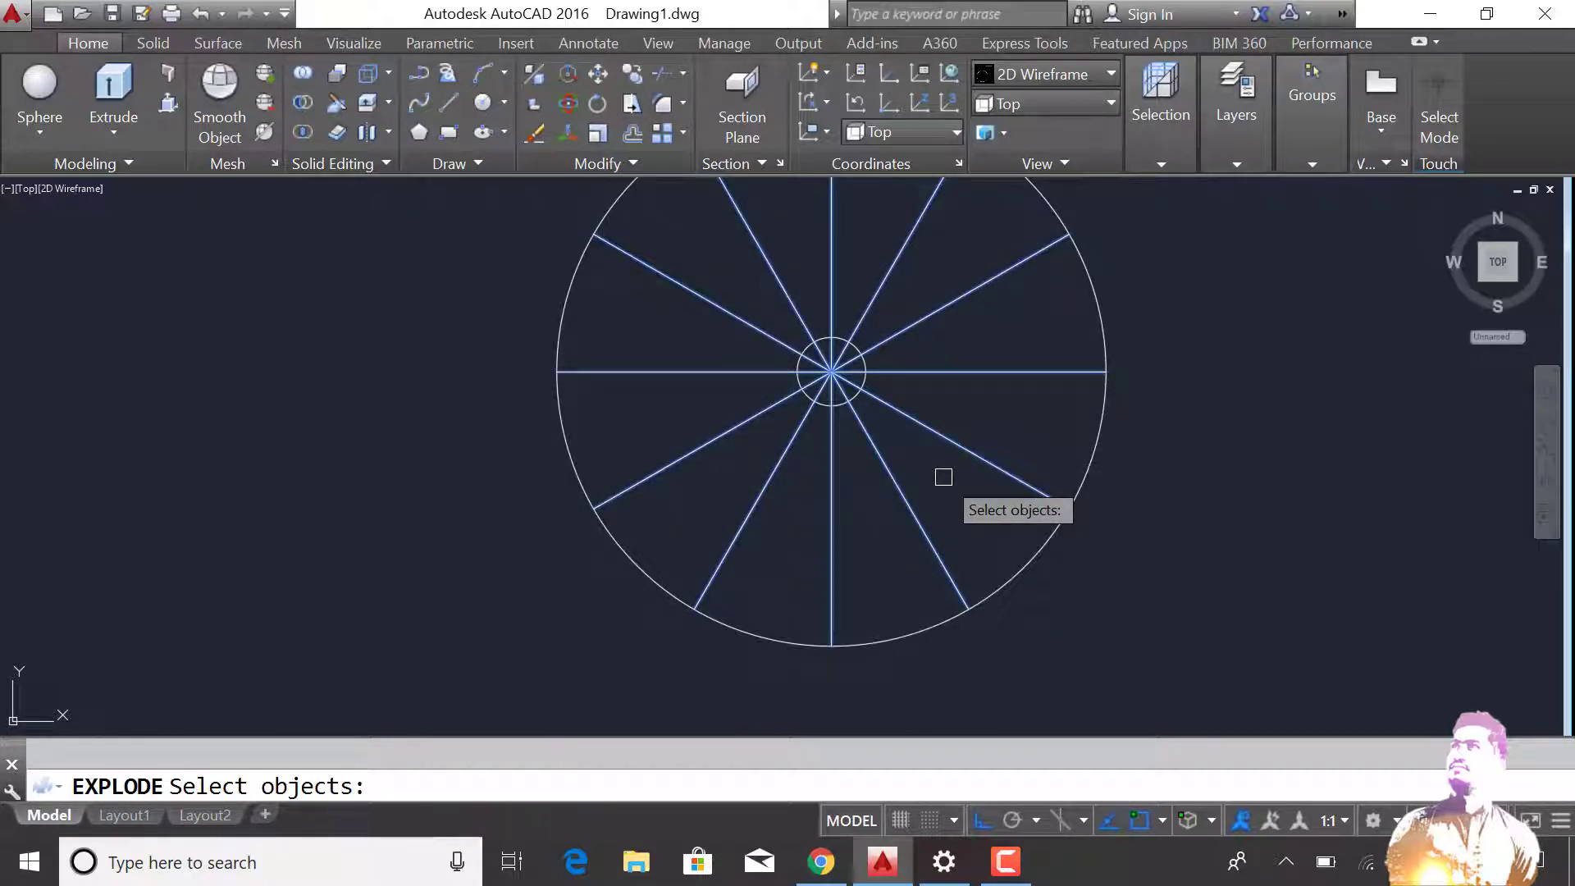
key(Return)
scroll(832, 385, up, 4)
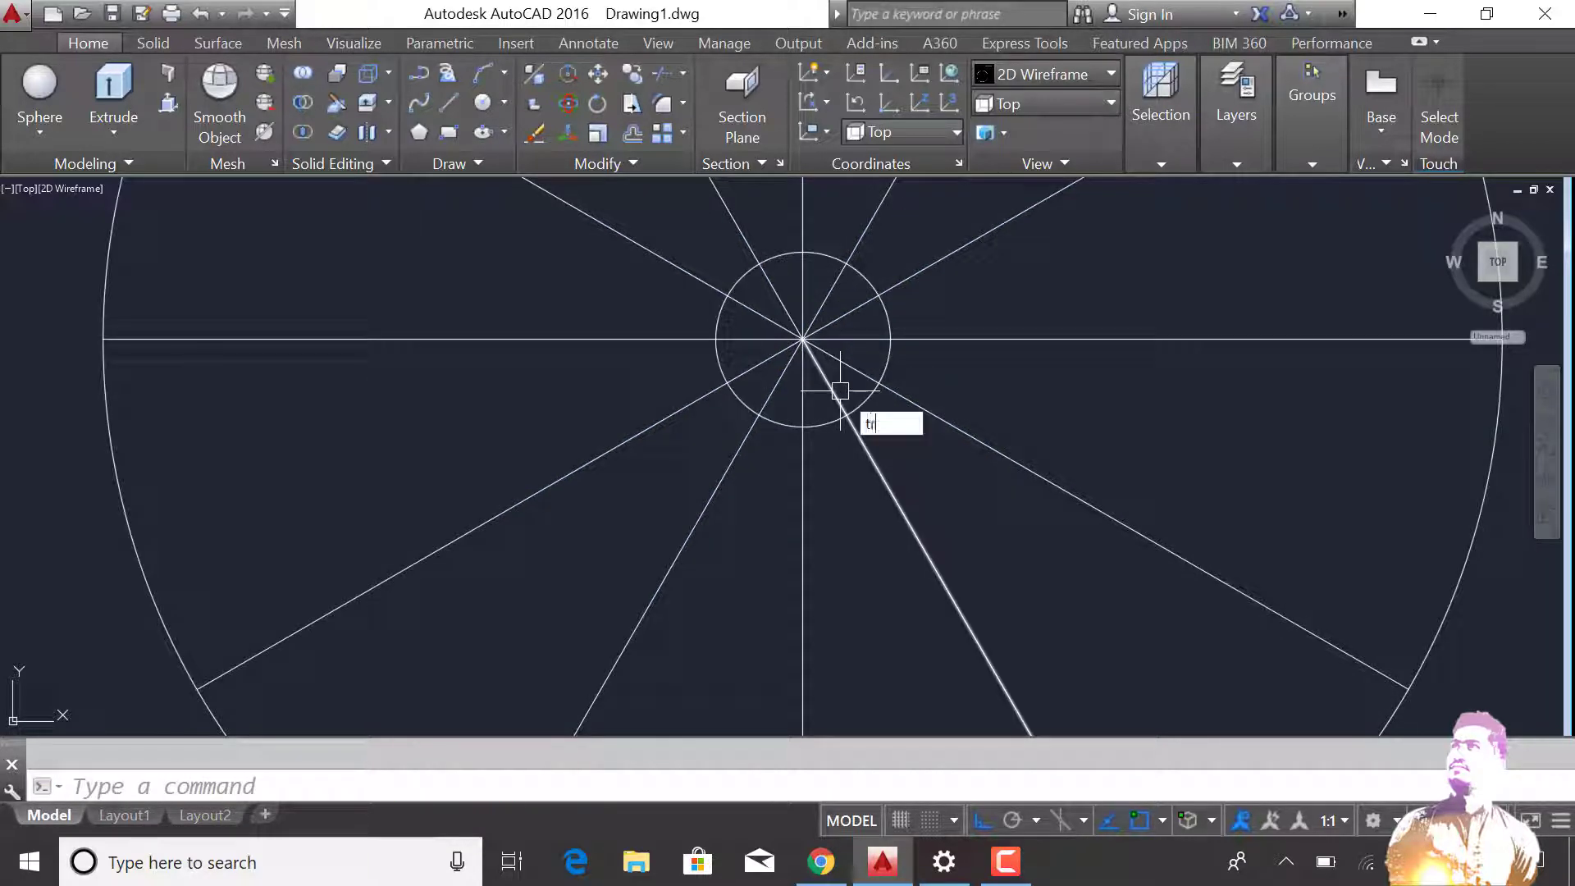
Step: Trim the spoke ends inside the hub circle with a crossing window
key(Return)
click(844, 289)
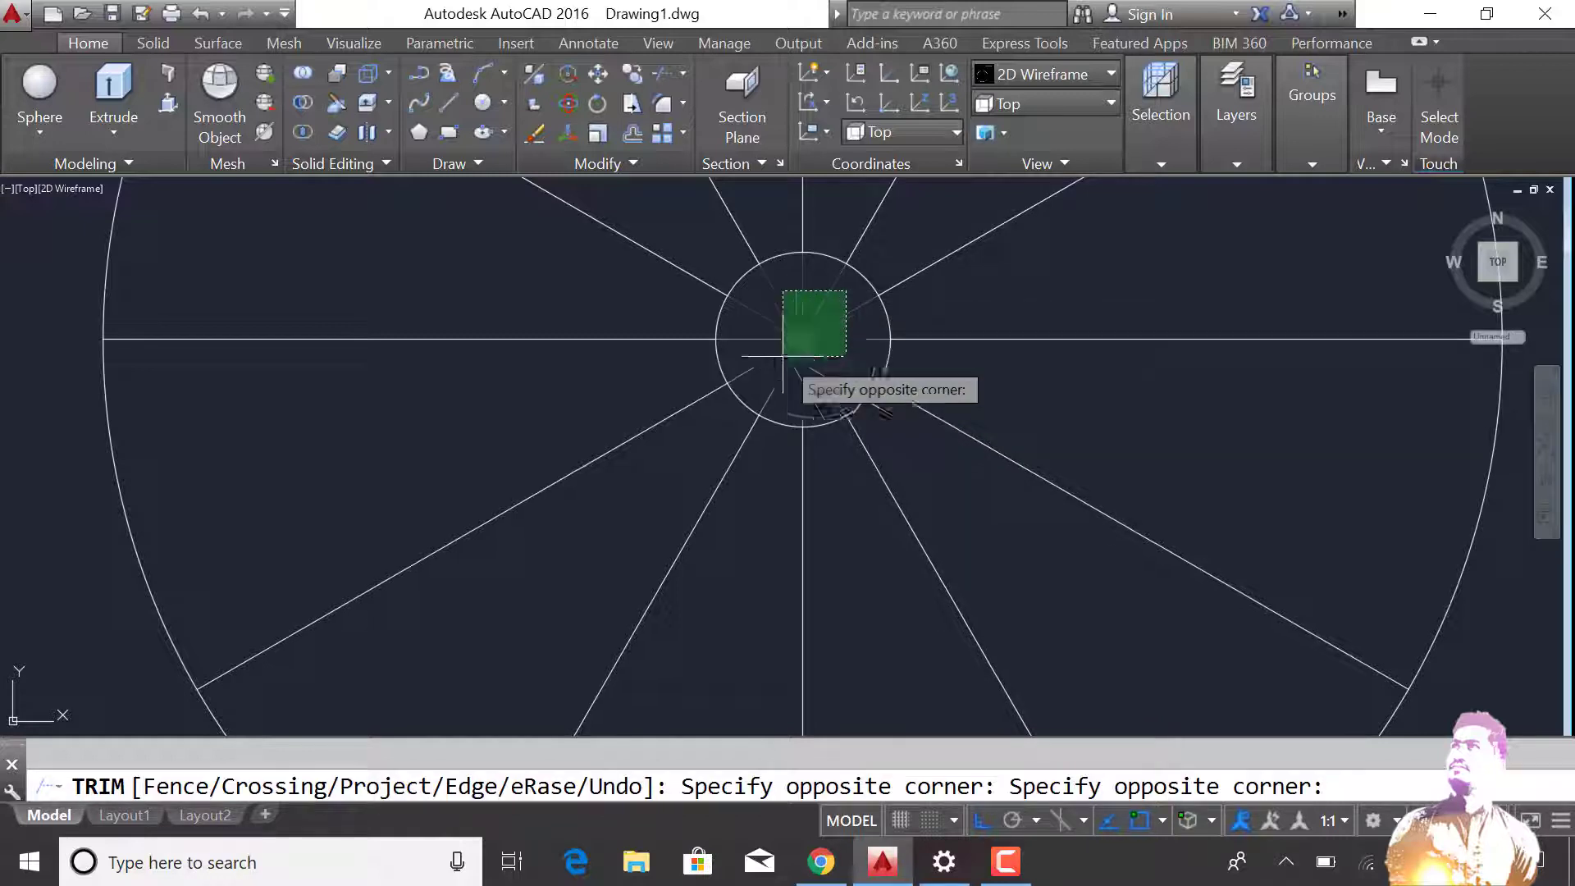
click(773, 366)
key(Return)
scroll(791, 371, down, 4)
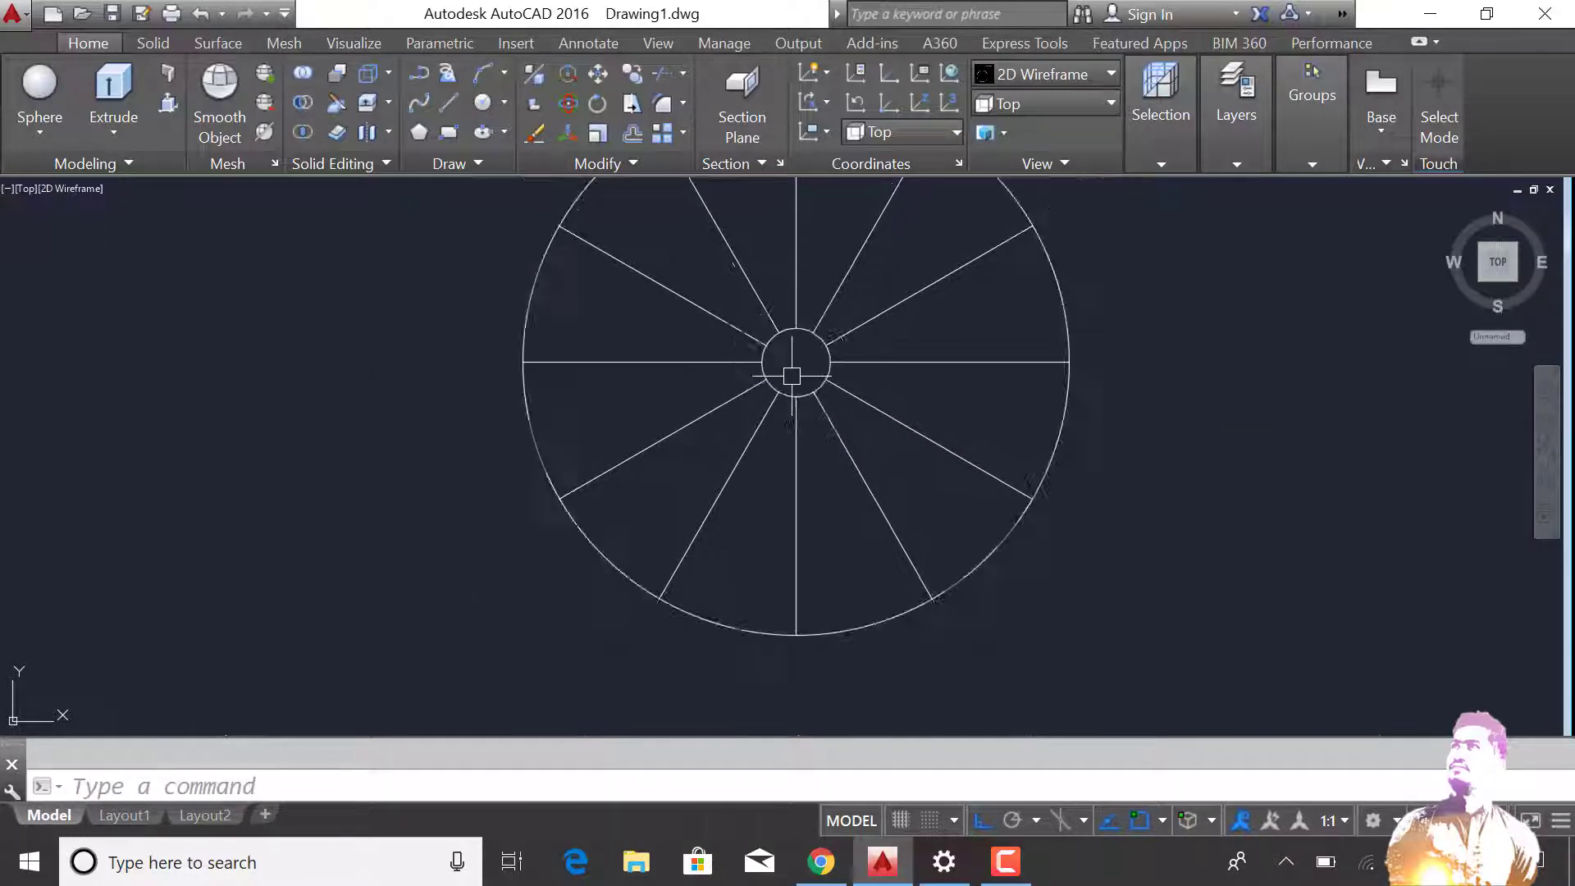
scroll(793, 375, down, 4)
scroll(825, 320, up, 4)
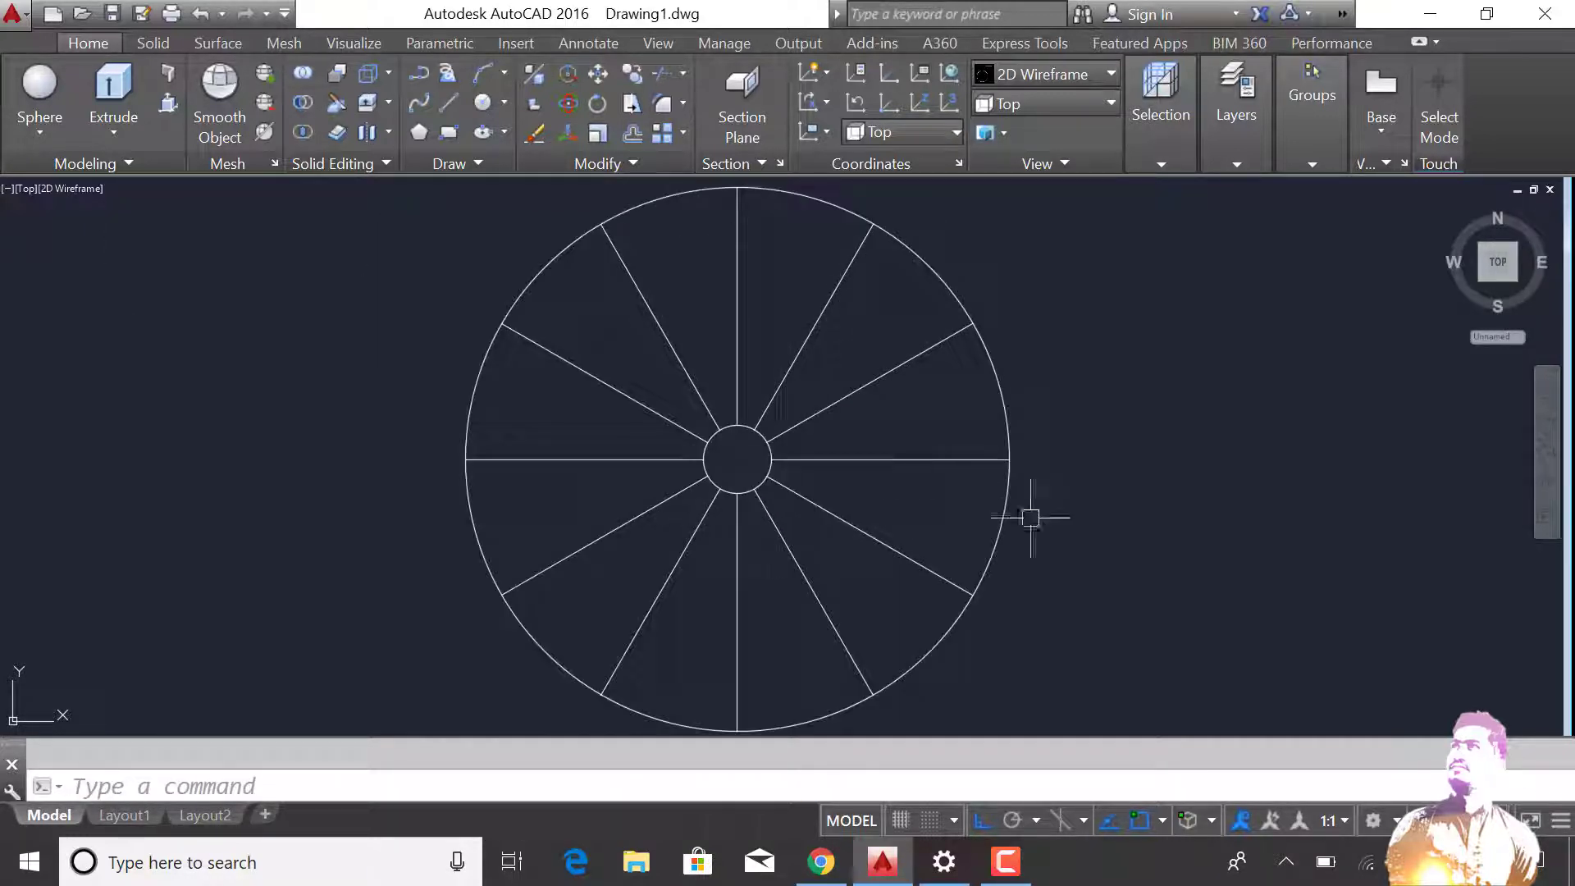
Step: Draw a chord line from the horizontal spoke's outer end to the next spoke below
text(l)
key(Return)
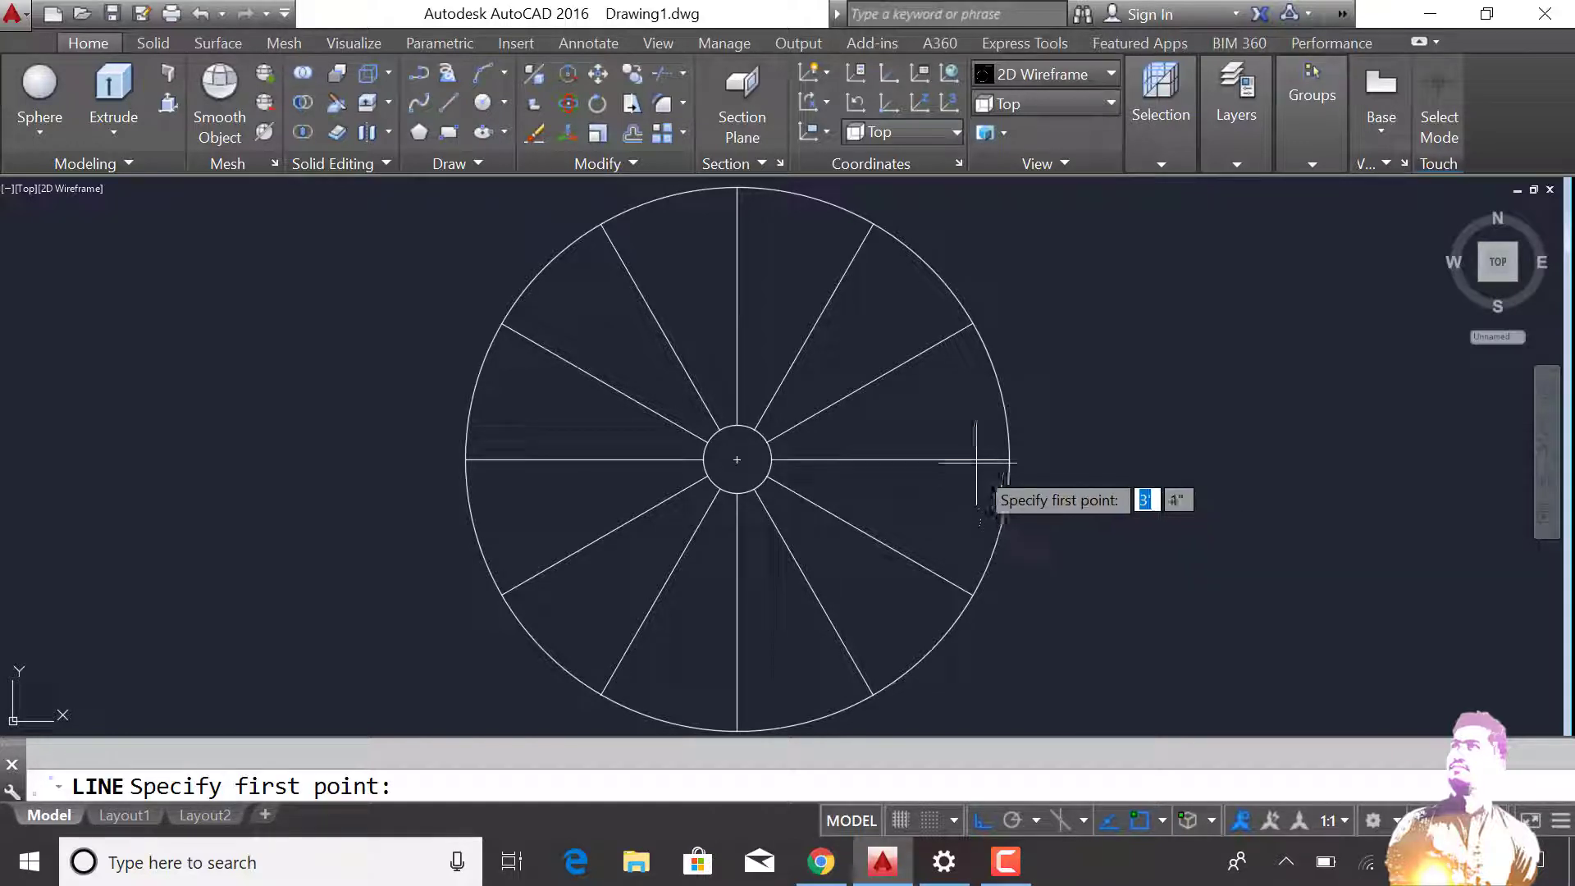
click(994, 459)
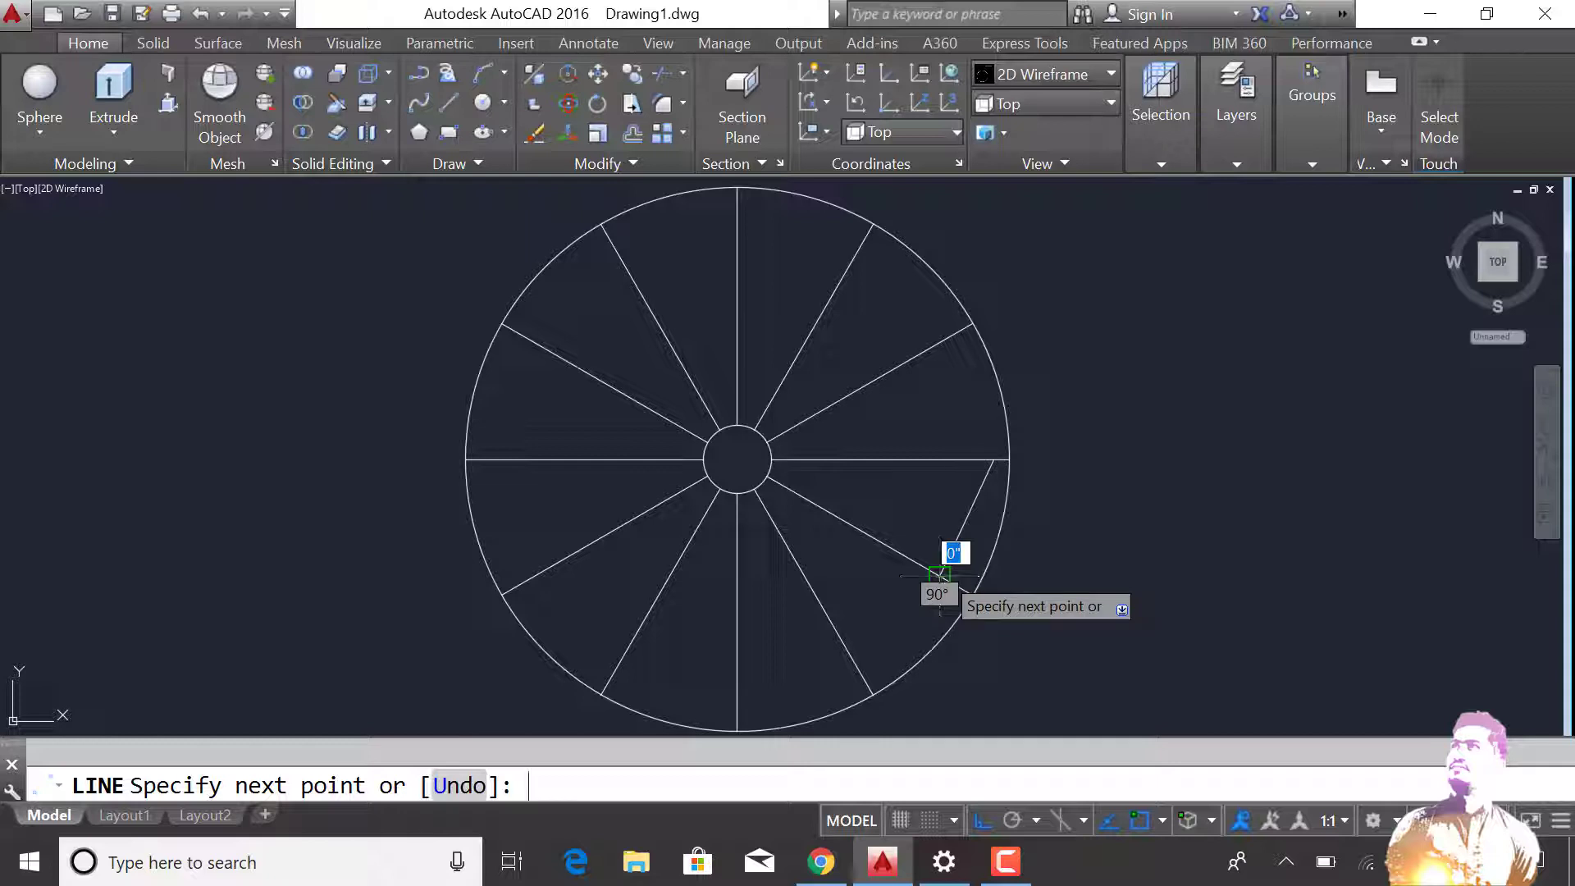
click(940, 574)
key(Return)
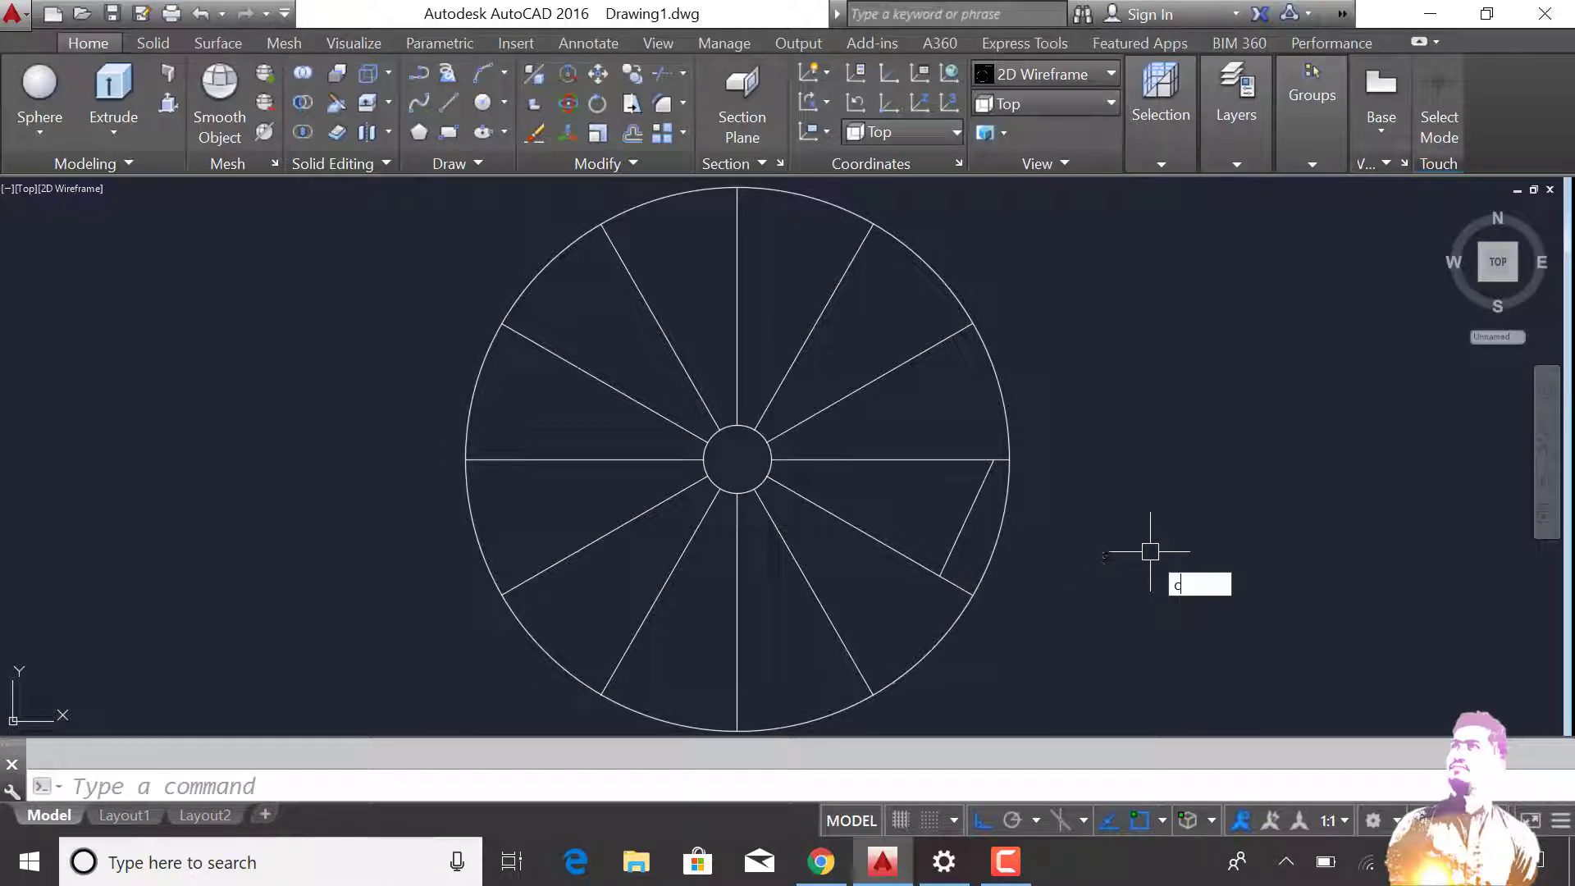
Step: Draw a 4-diameter circle near the rim in that sector and delete the chord line
key(Return)
click(967, 520)
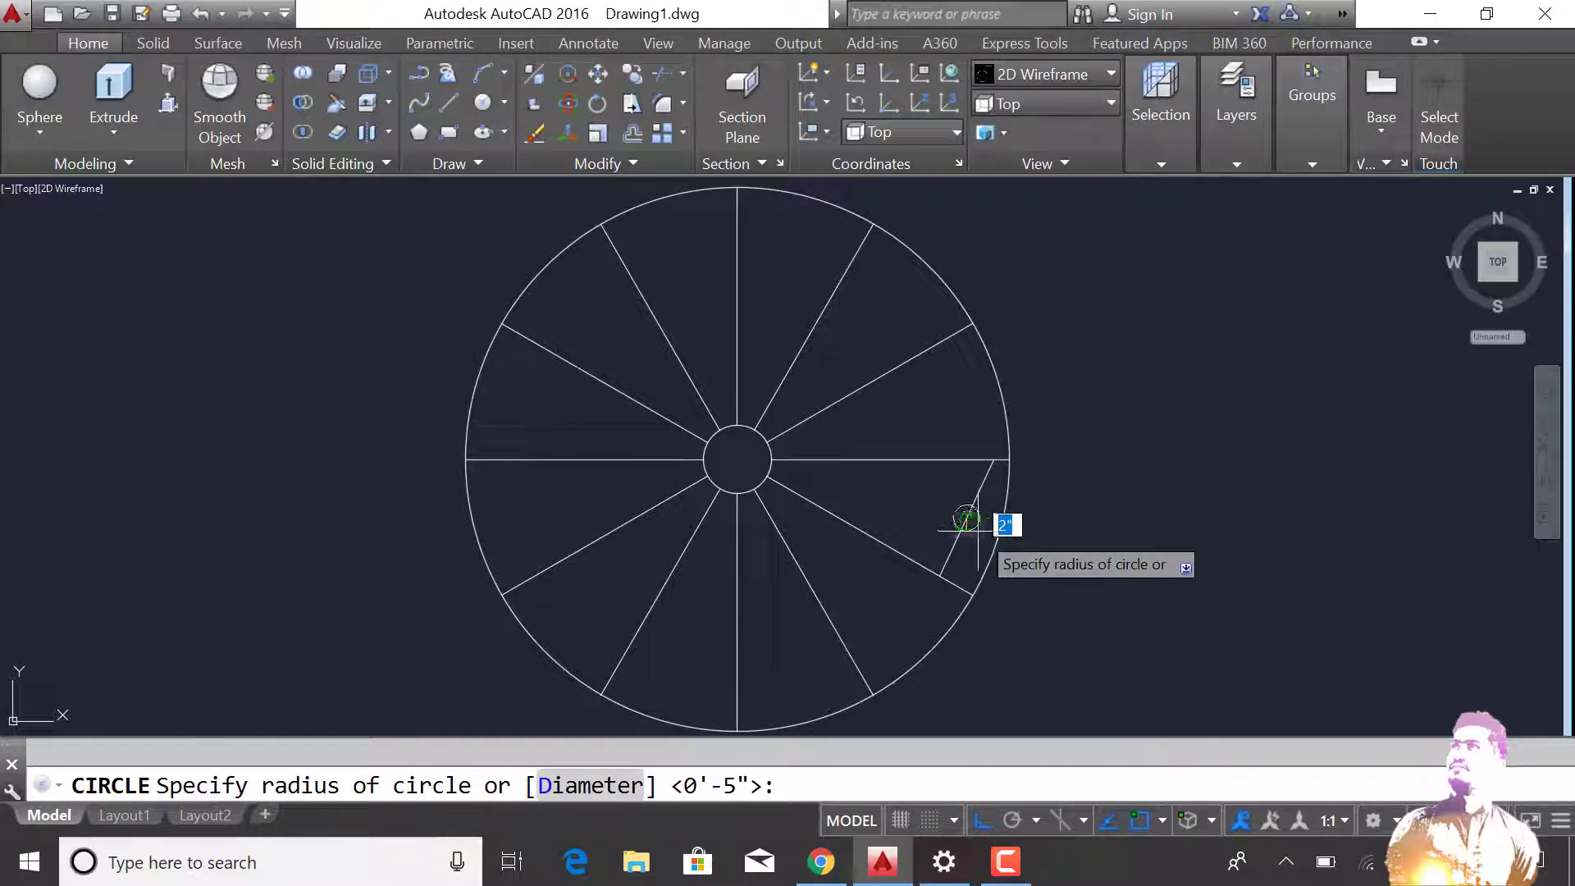
key(Return)
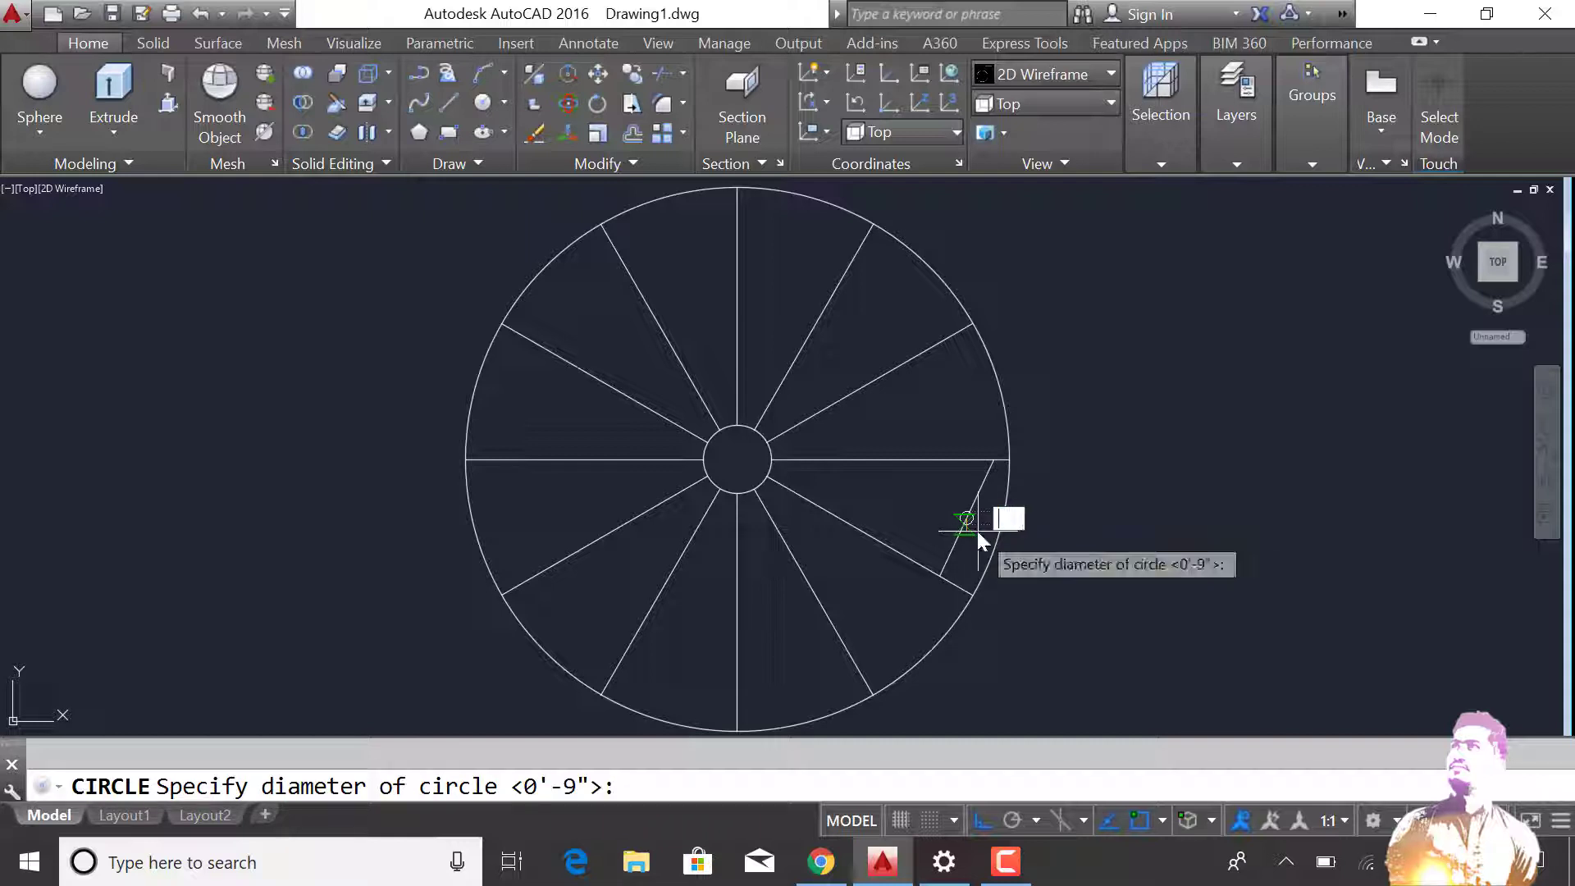
key(Return)
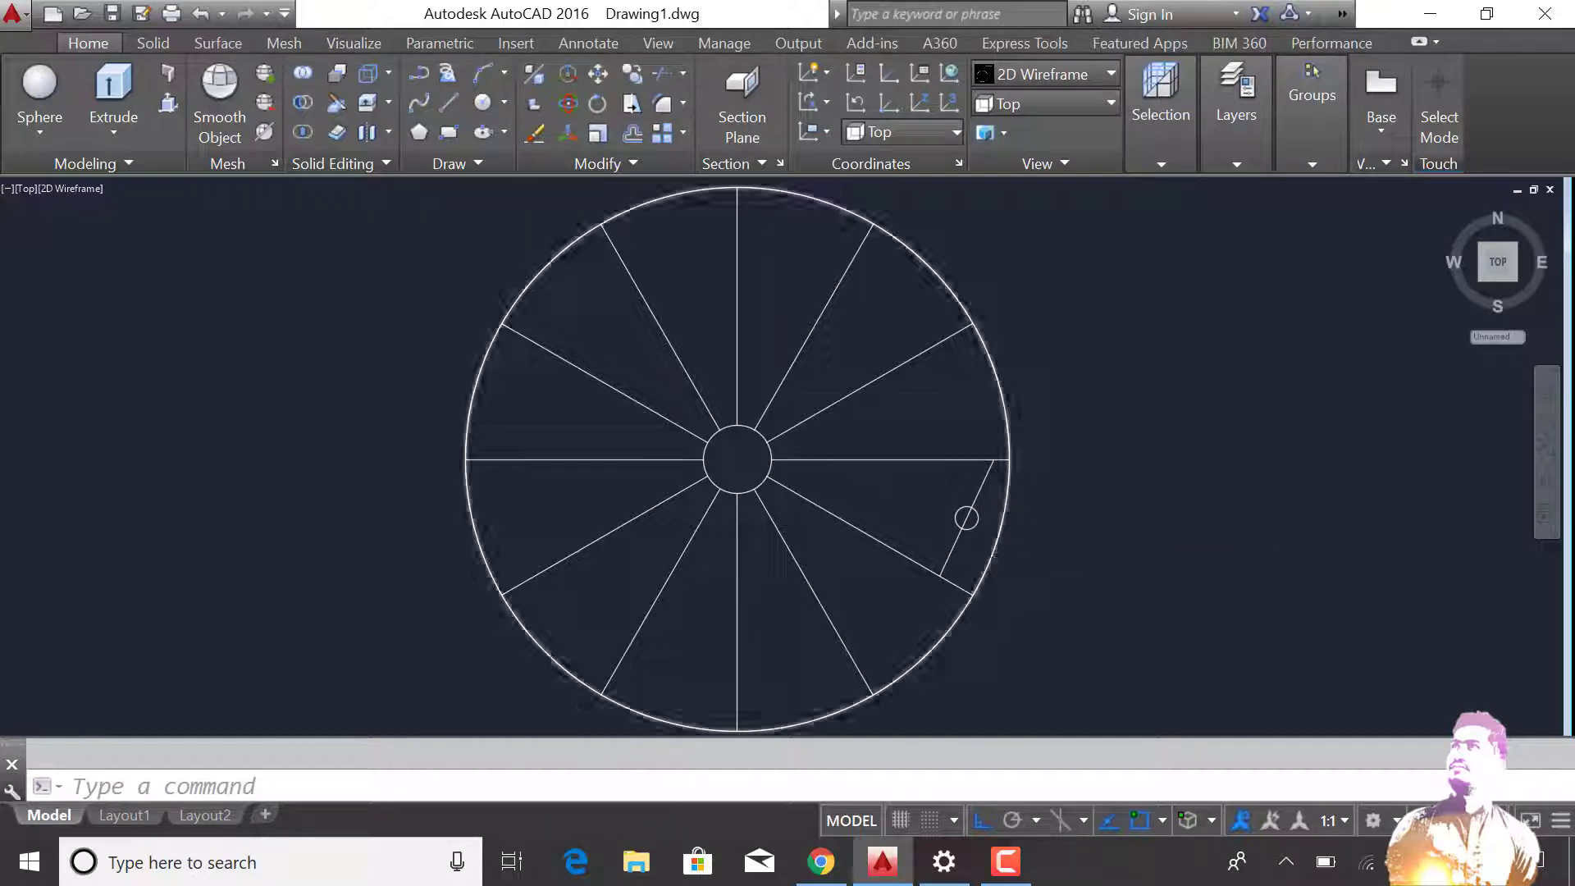
scroll(986, 564, up, 4)
click(891, 545)
key(Delete)
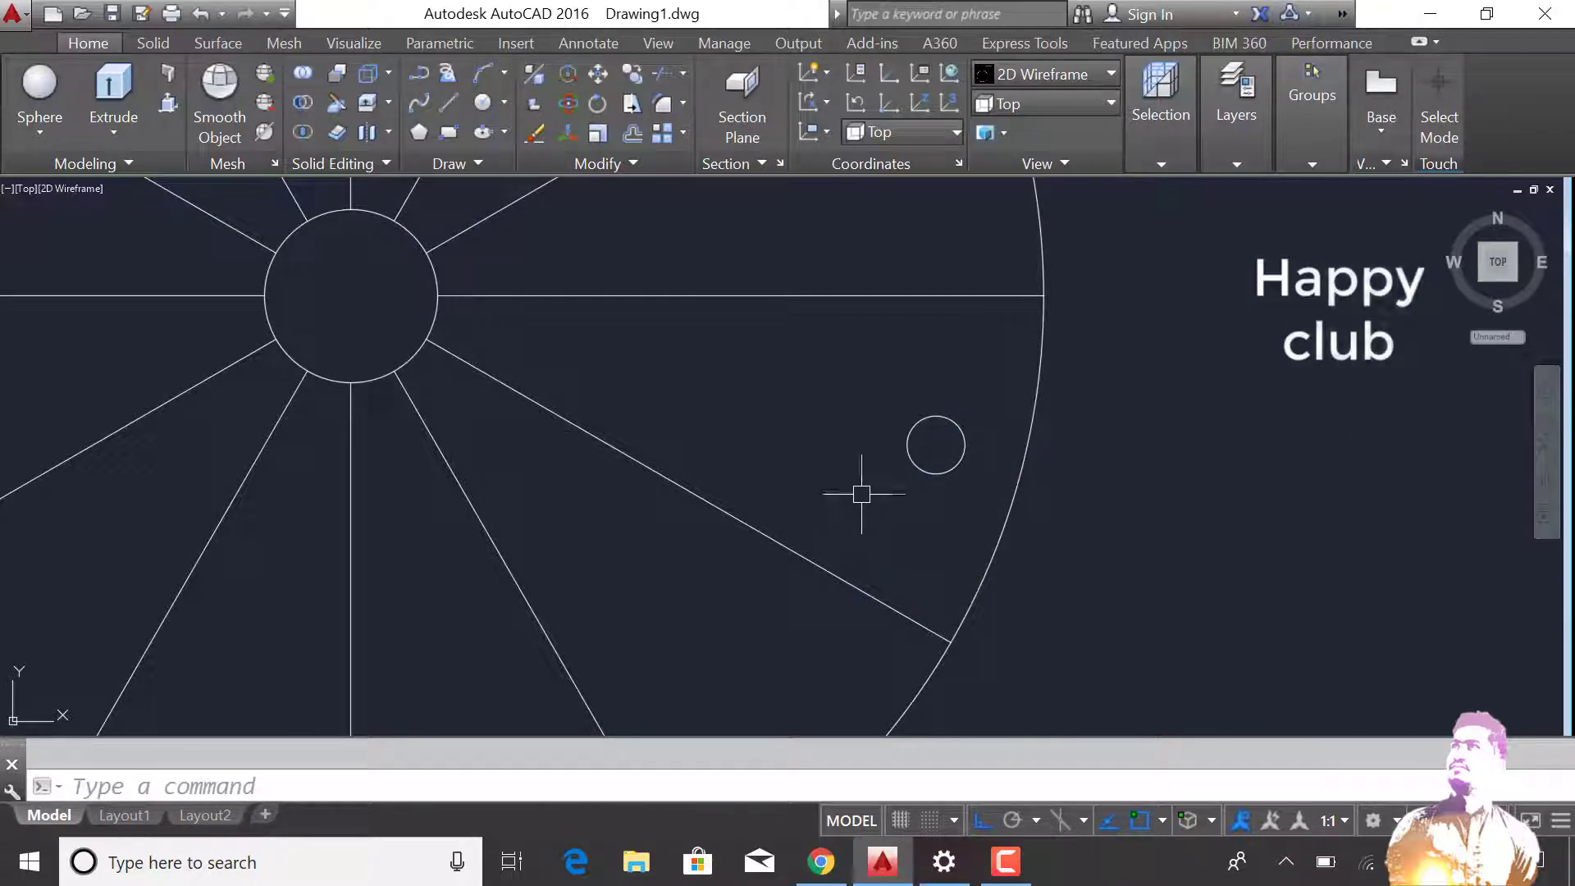
scroll(859, 493, down, 2)
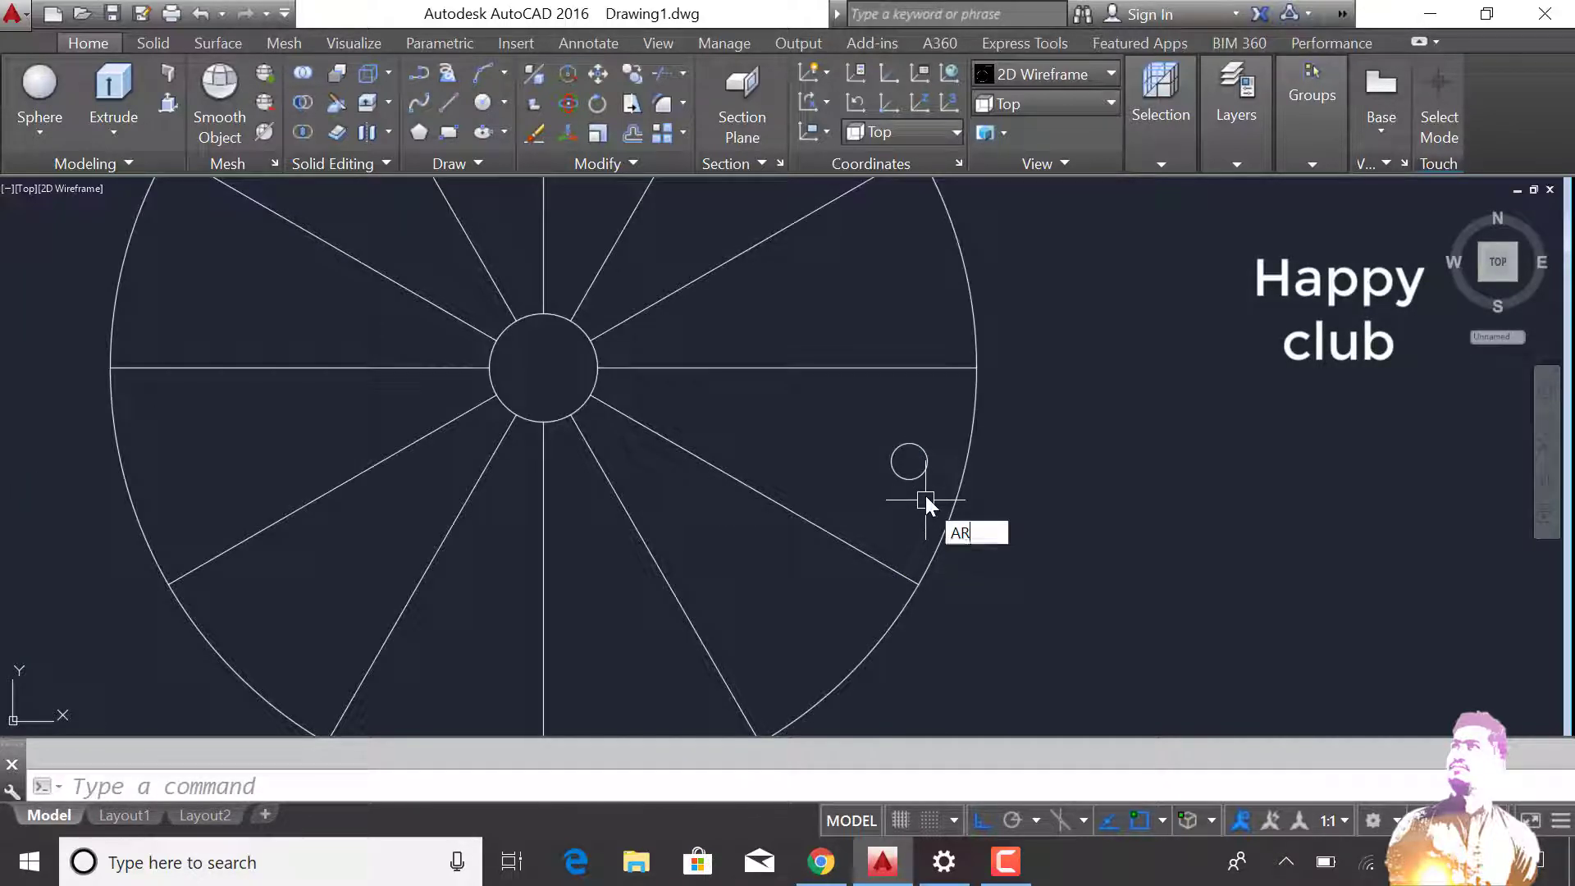
Step: Polar-array the small circle about the central column circle with 12 items
key(Return)
click(893, 482)
key(Return)
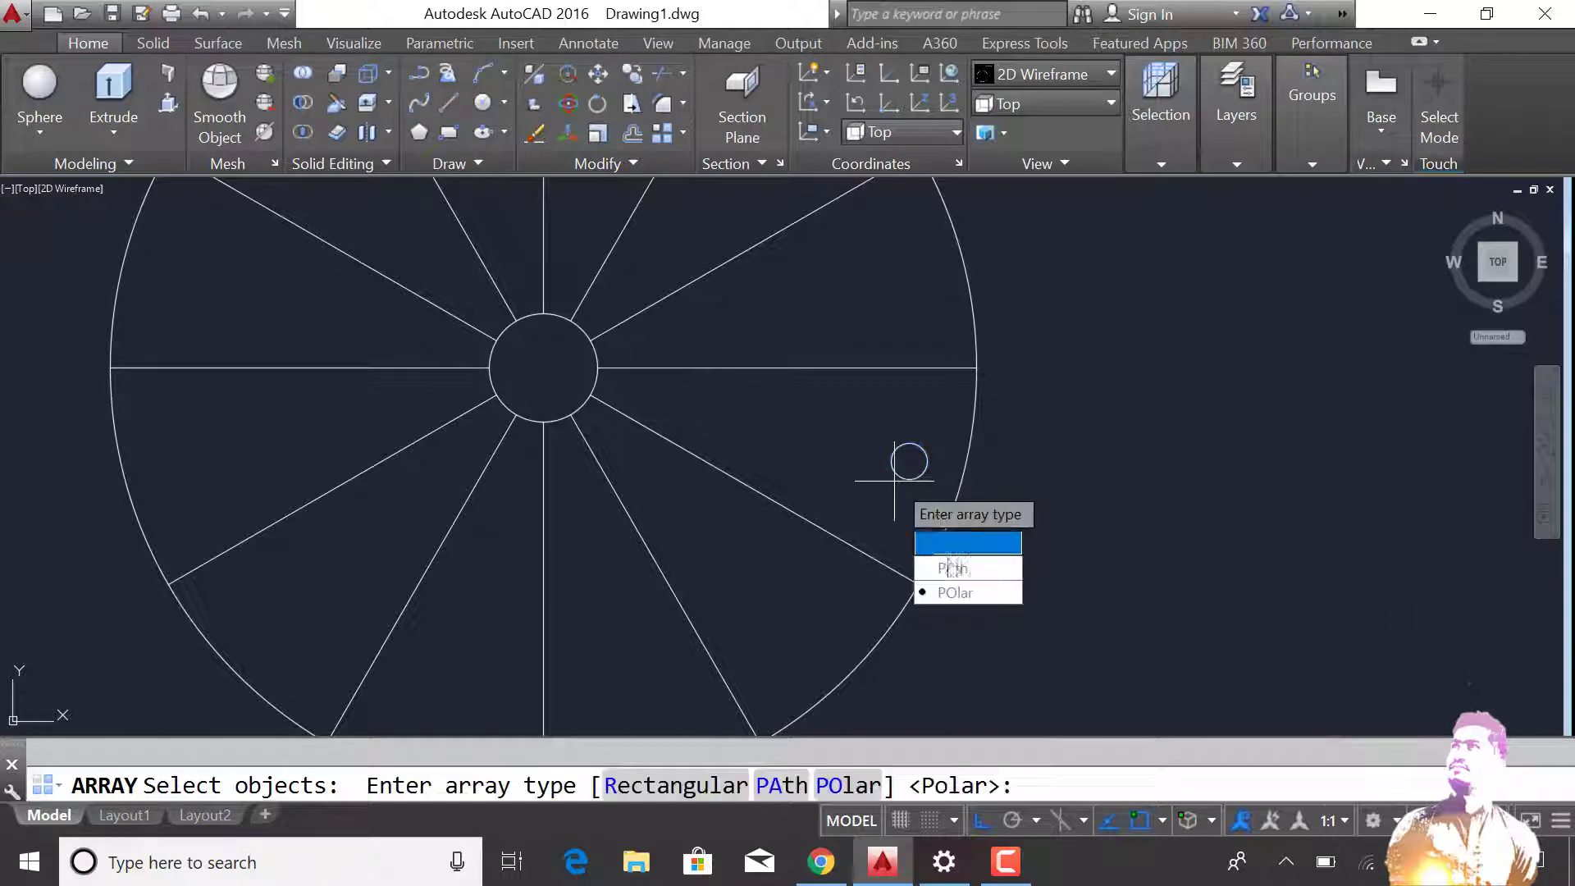
key(Return)
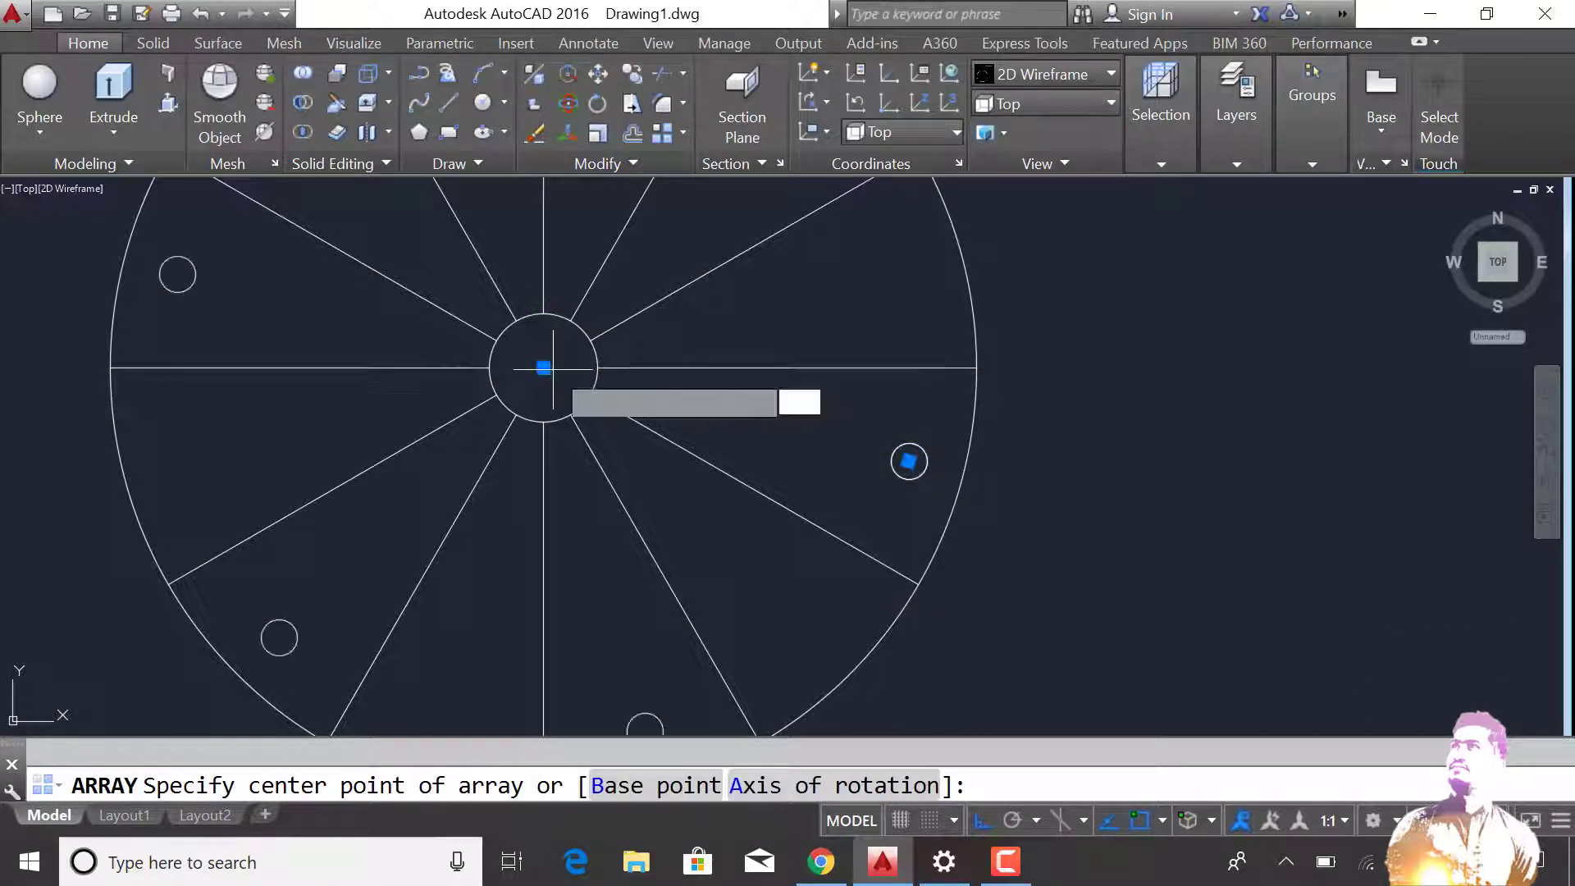
click(553, 369)
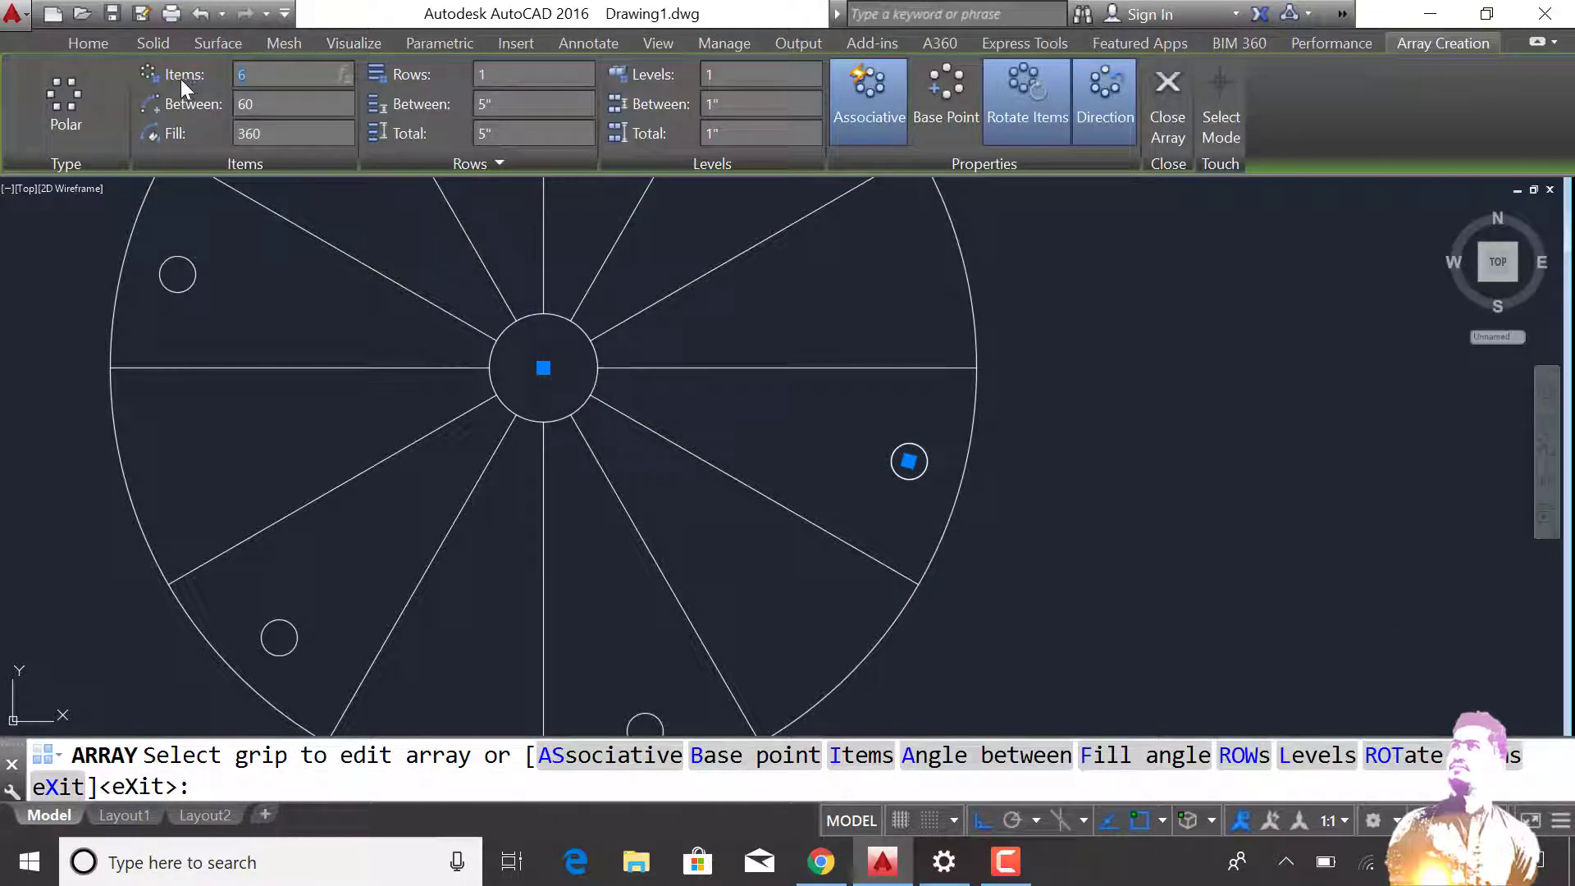
text(12)
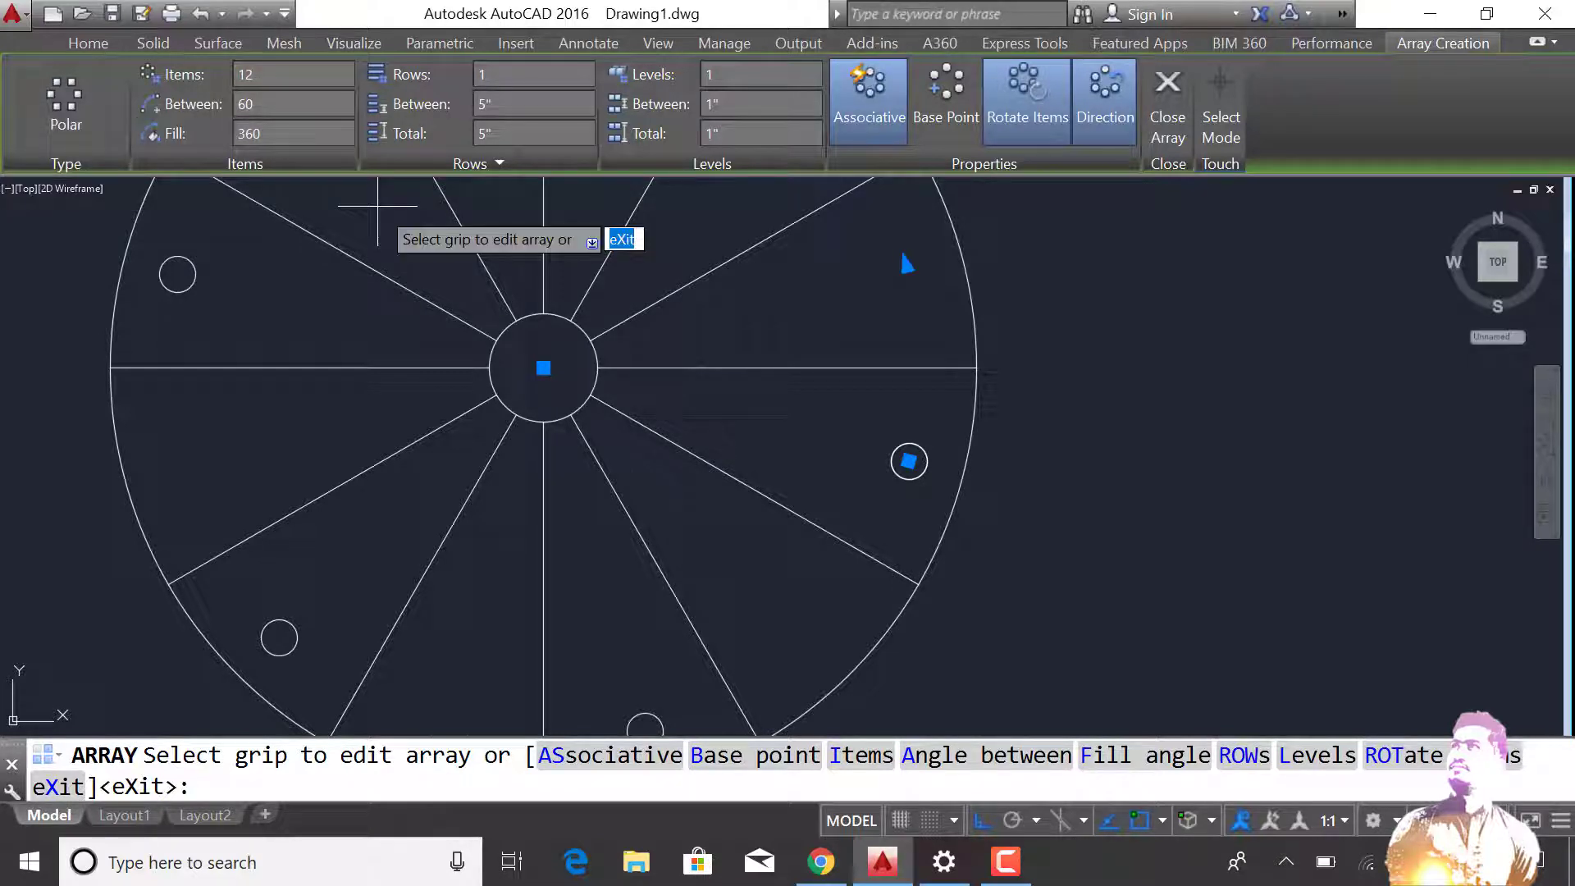
scroll(608, 387, down, 4)
Step: Finish the 12-circle array, then create boundary outlines by picking inside each wheel sector
key(Return)
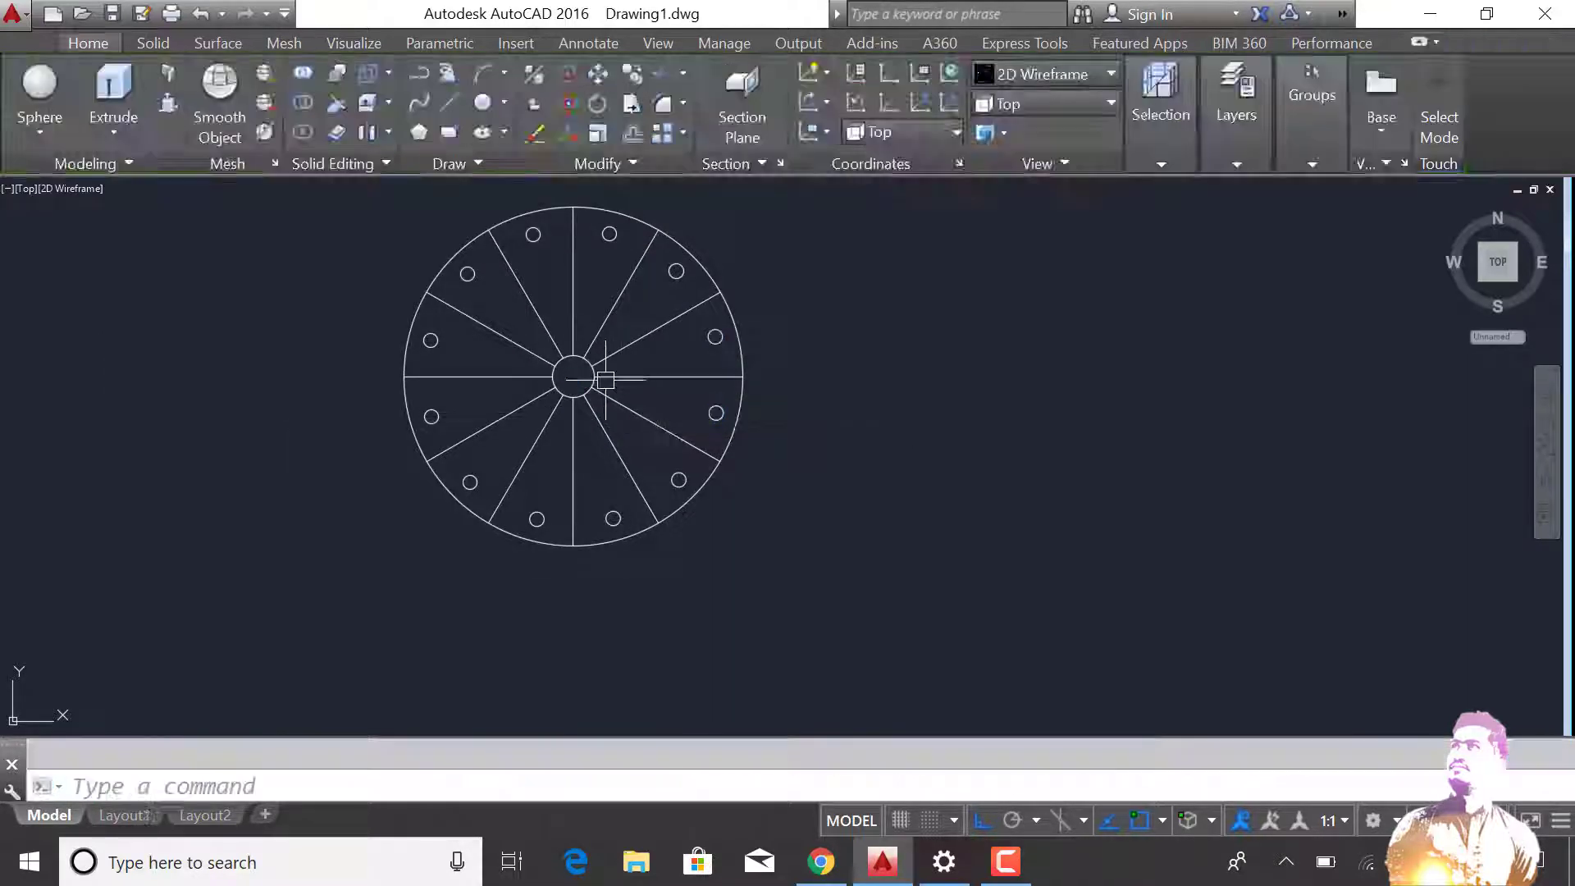
scroll(541, 334, up, 3)
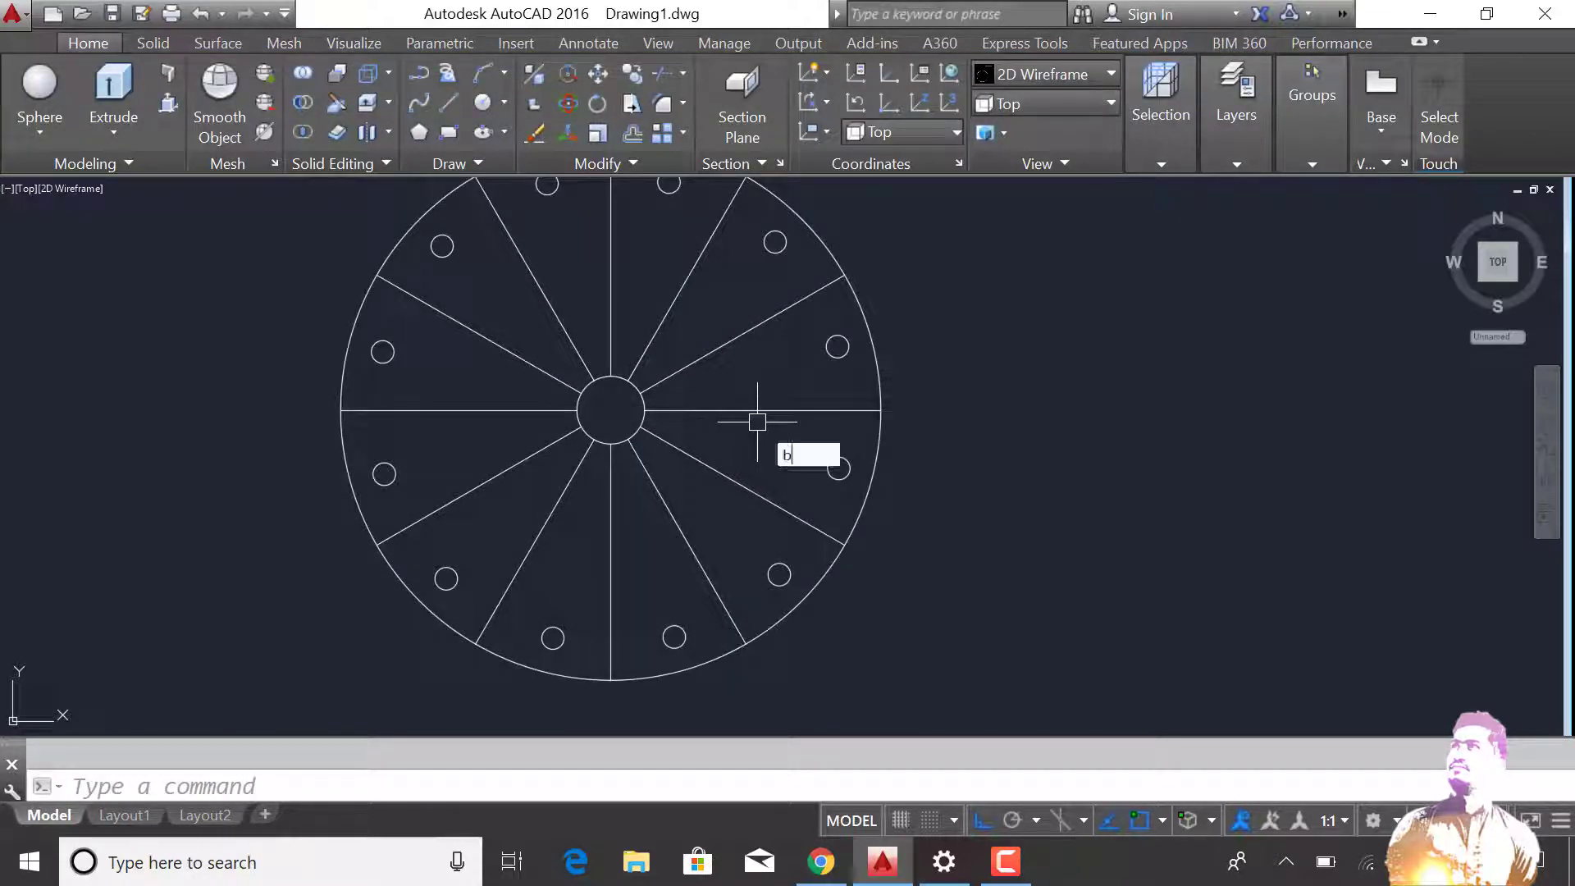
text(o)
key(Return)
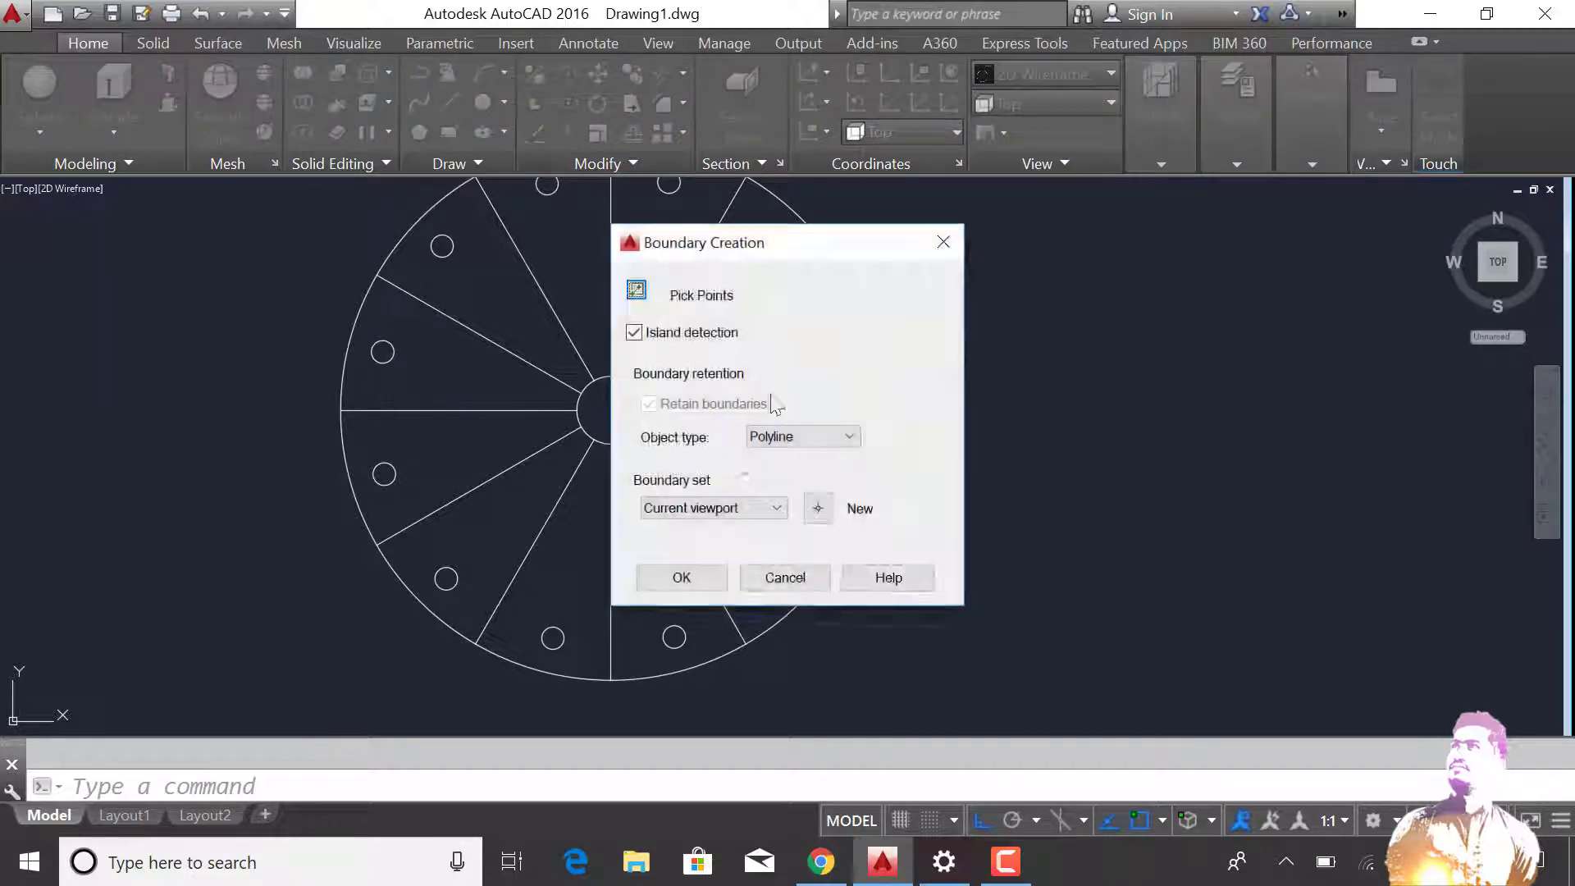
click(637, 293)
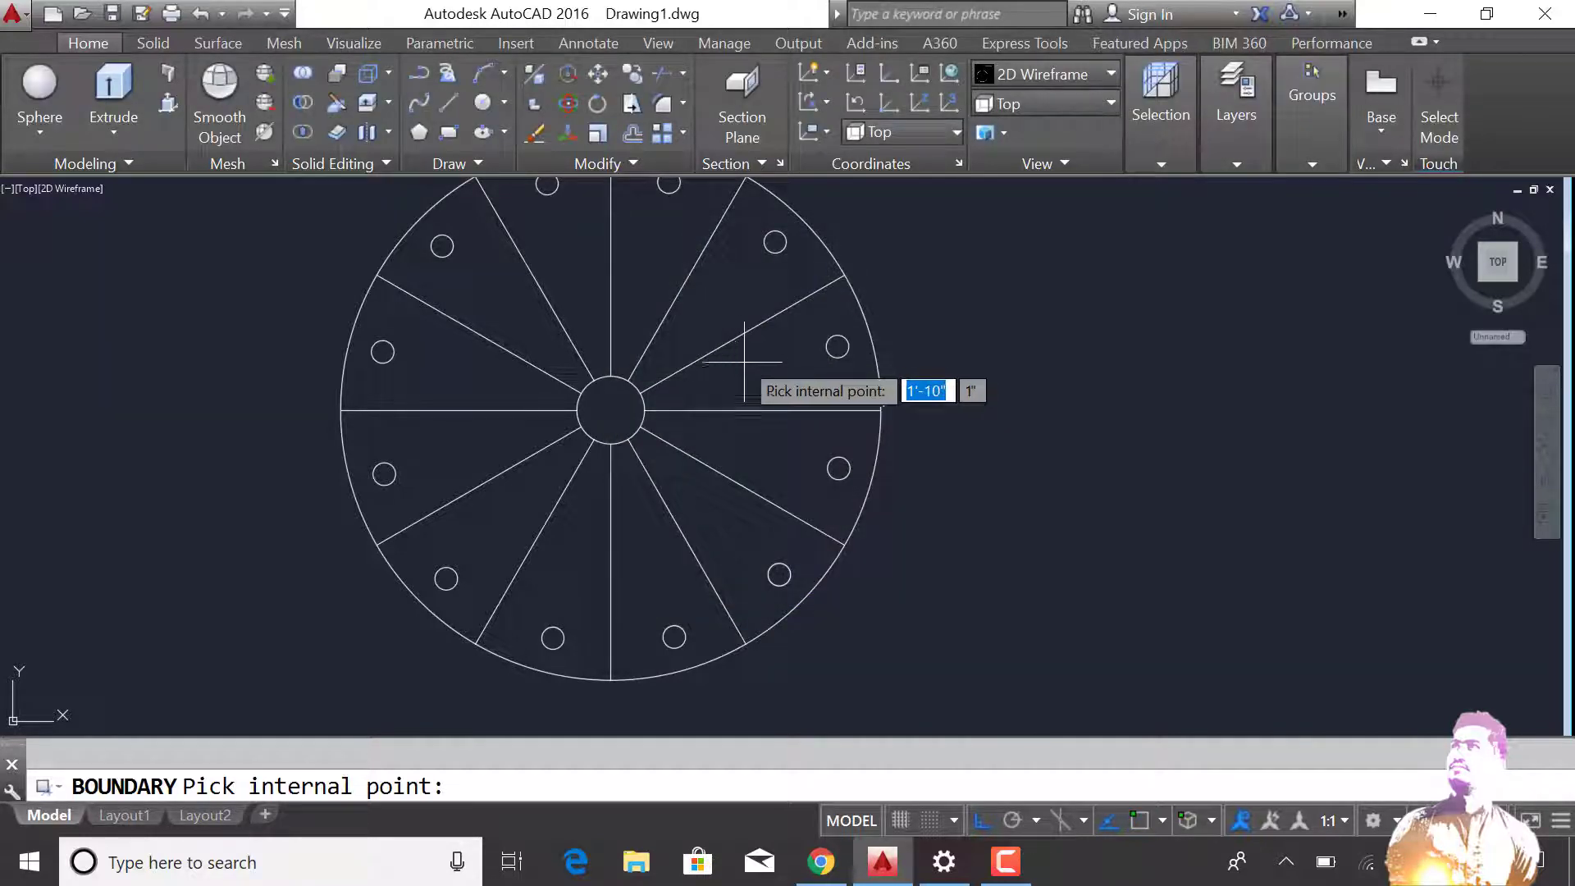
click(582, 246)
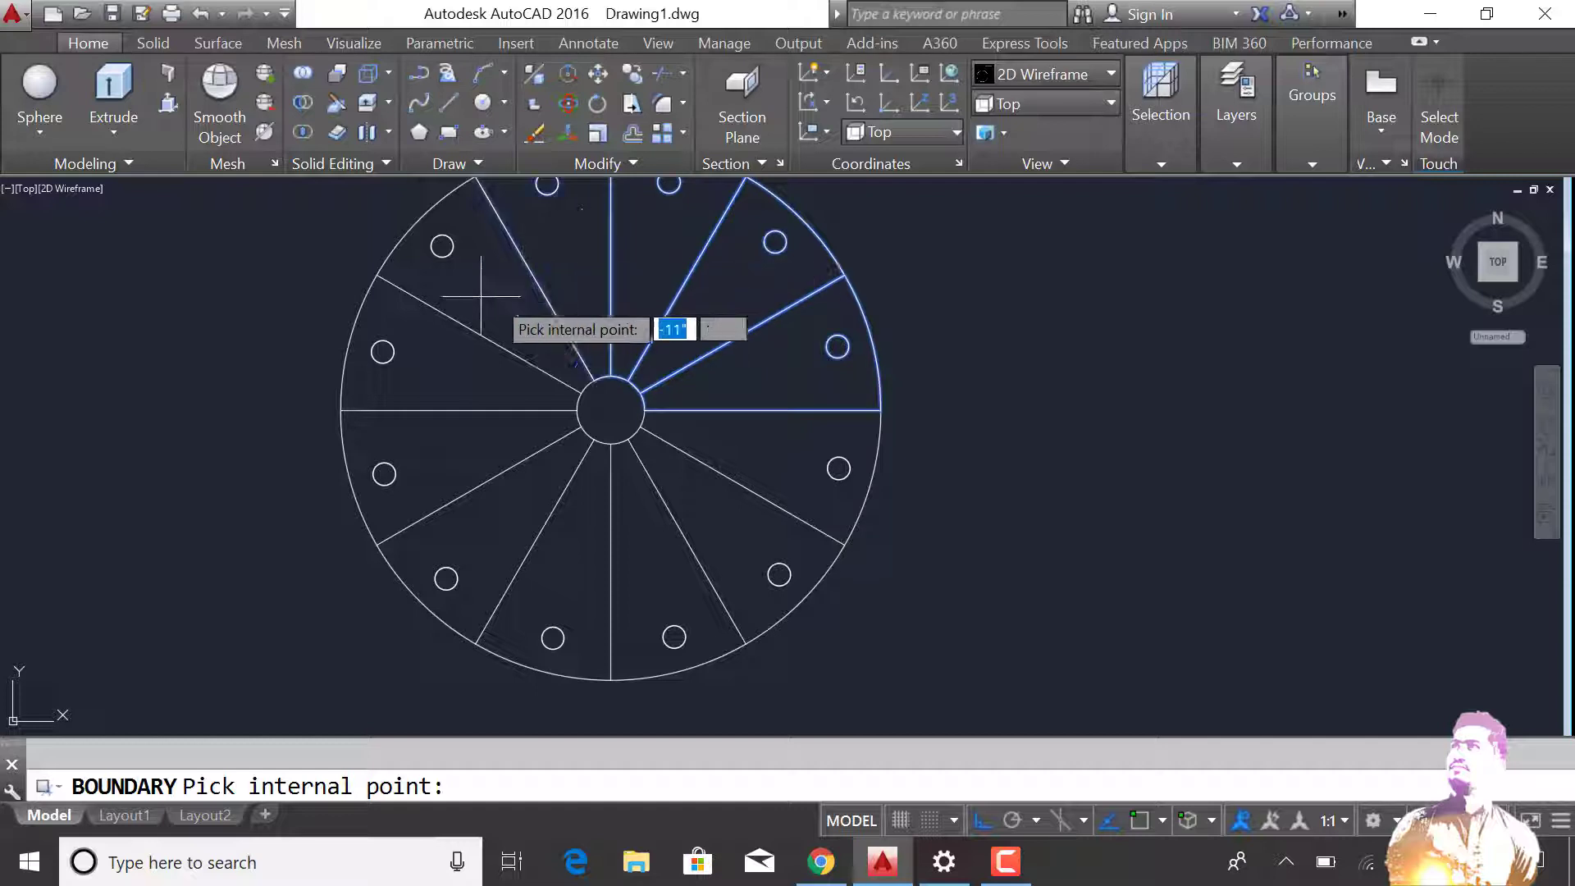
click(490, 293)
click(455, 357)
click(533, 517)
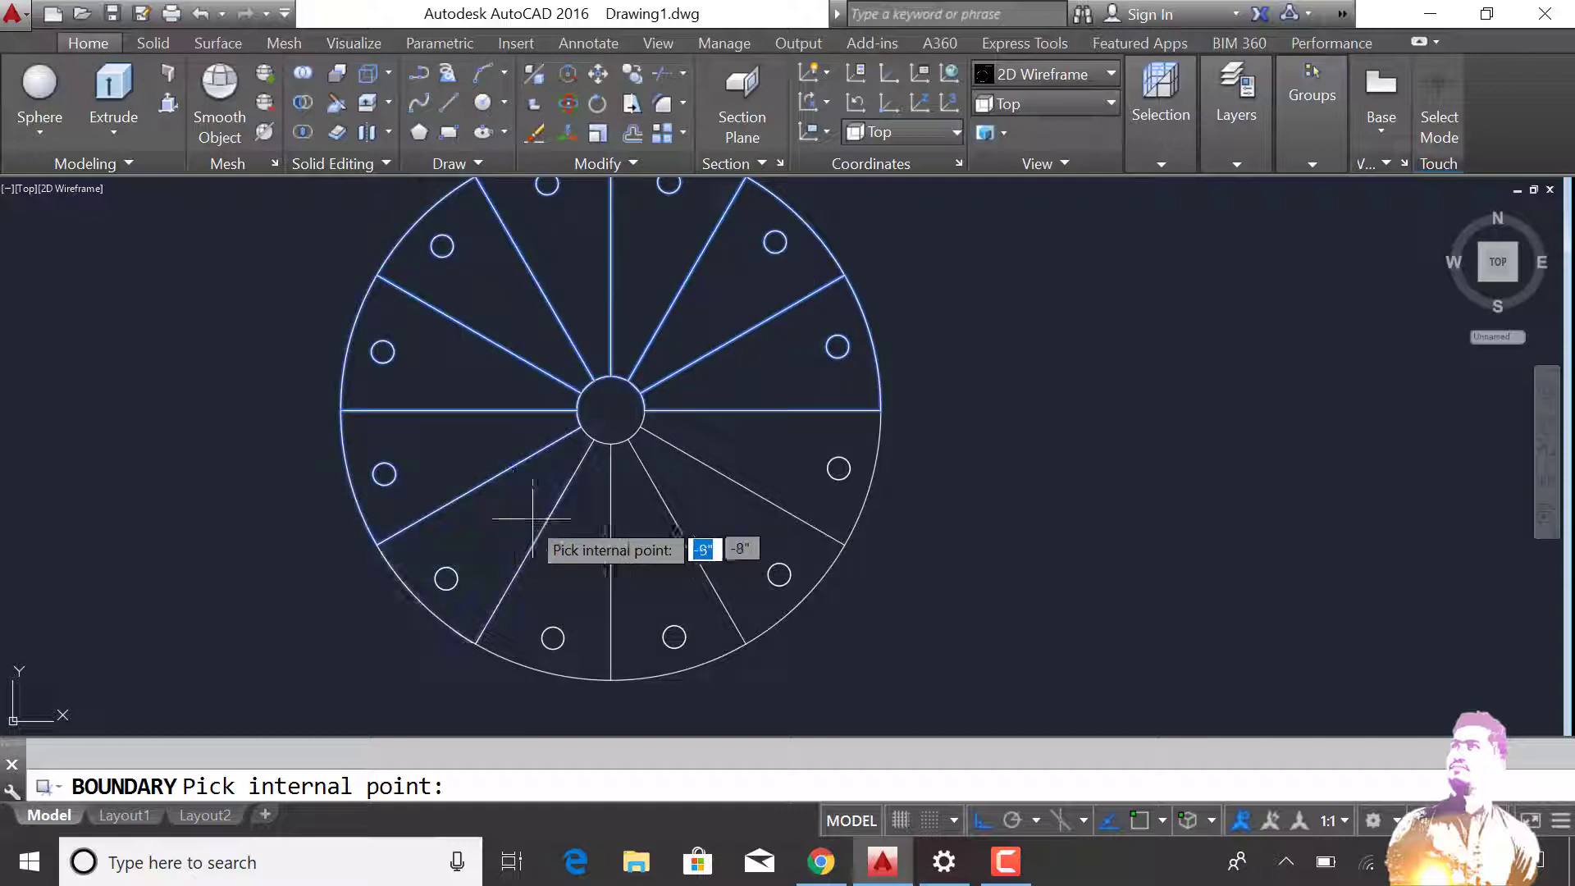
click(607, 538)
click(657, 545)
click(723, 521)
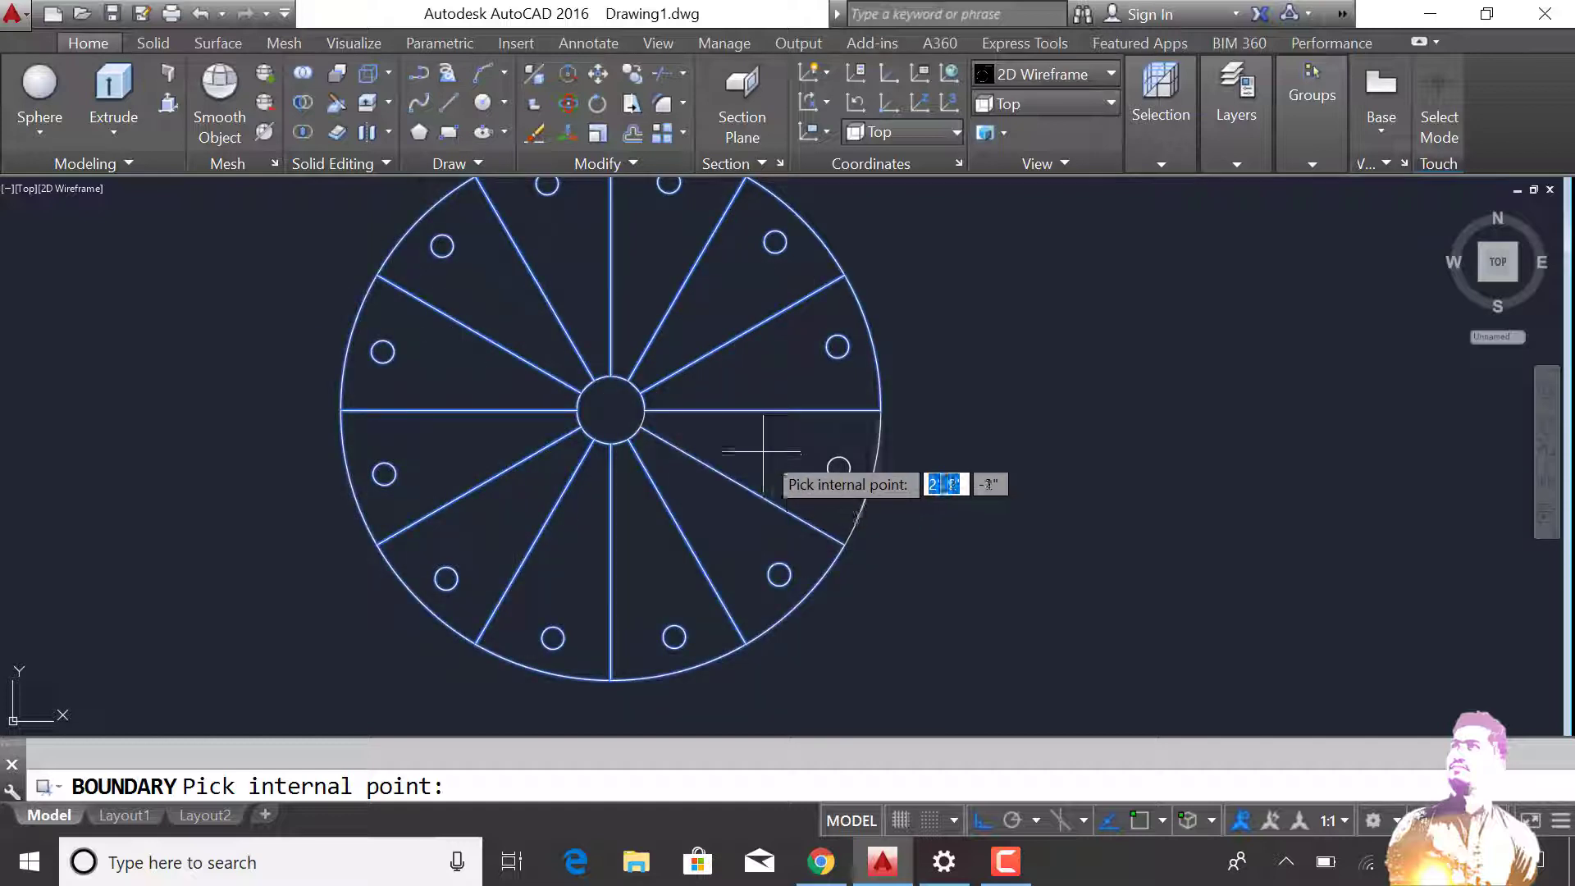
key(Return)
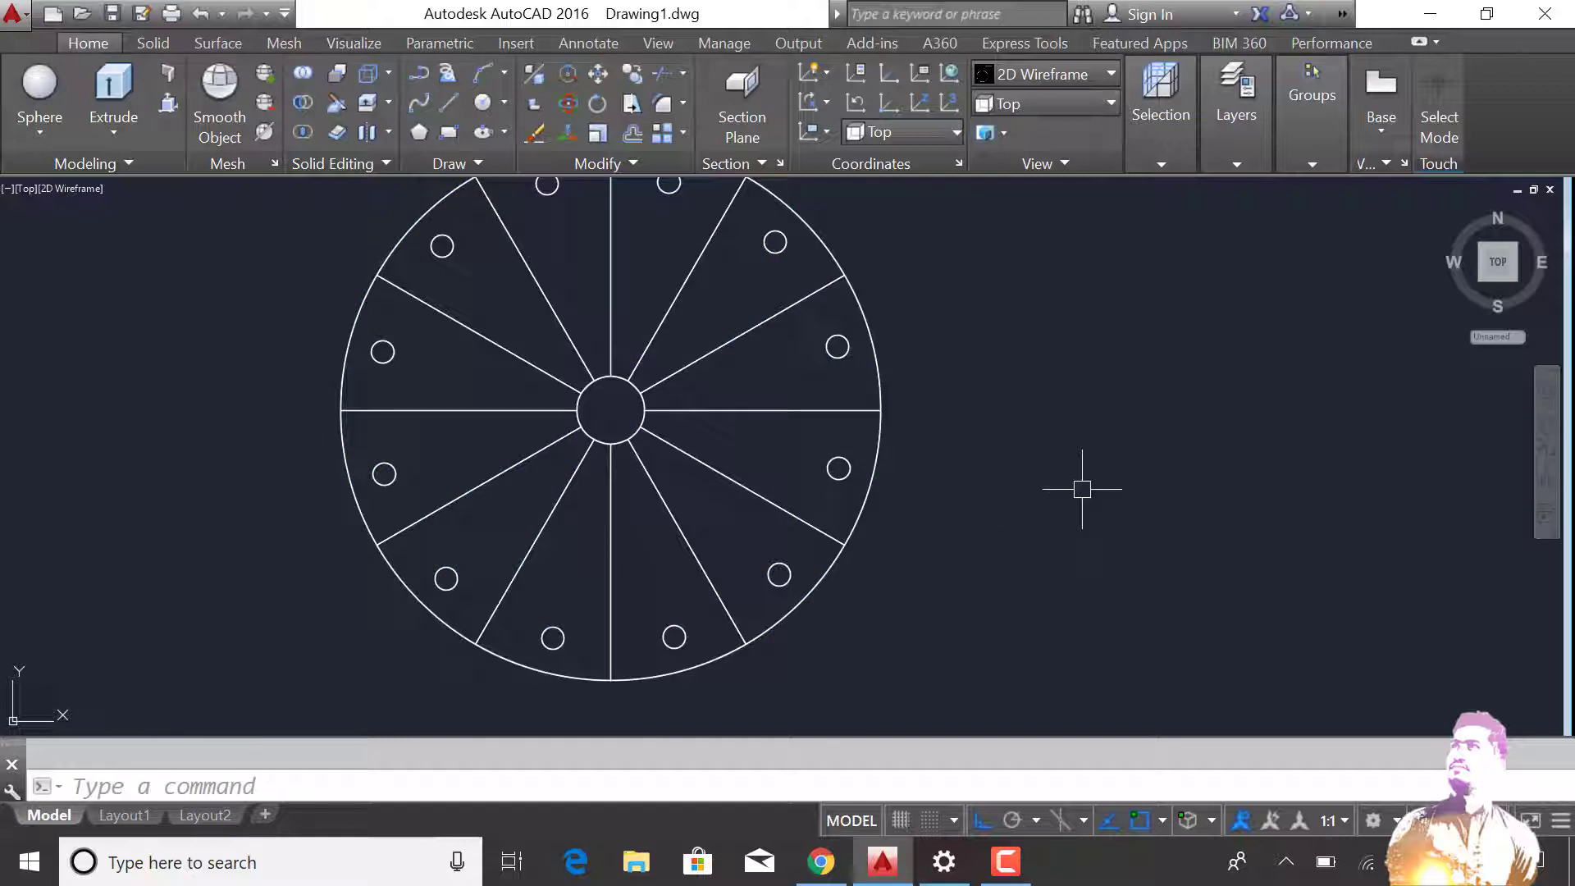
Step: Start extruding and select the right, lower and left sector outlines
text(ext)
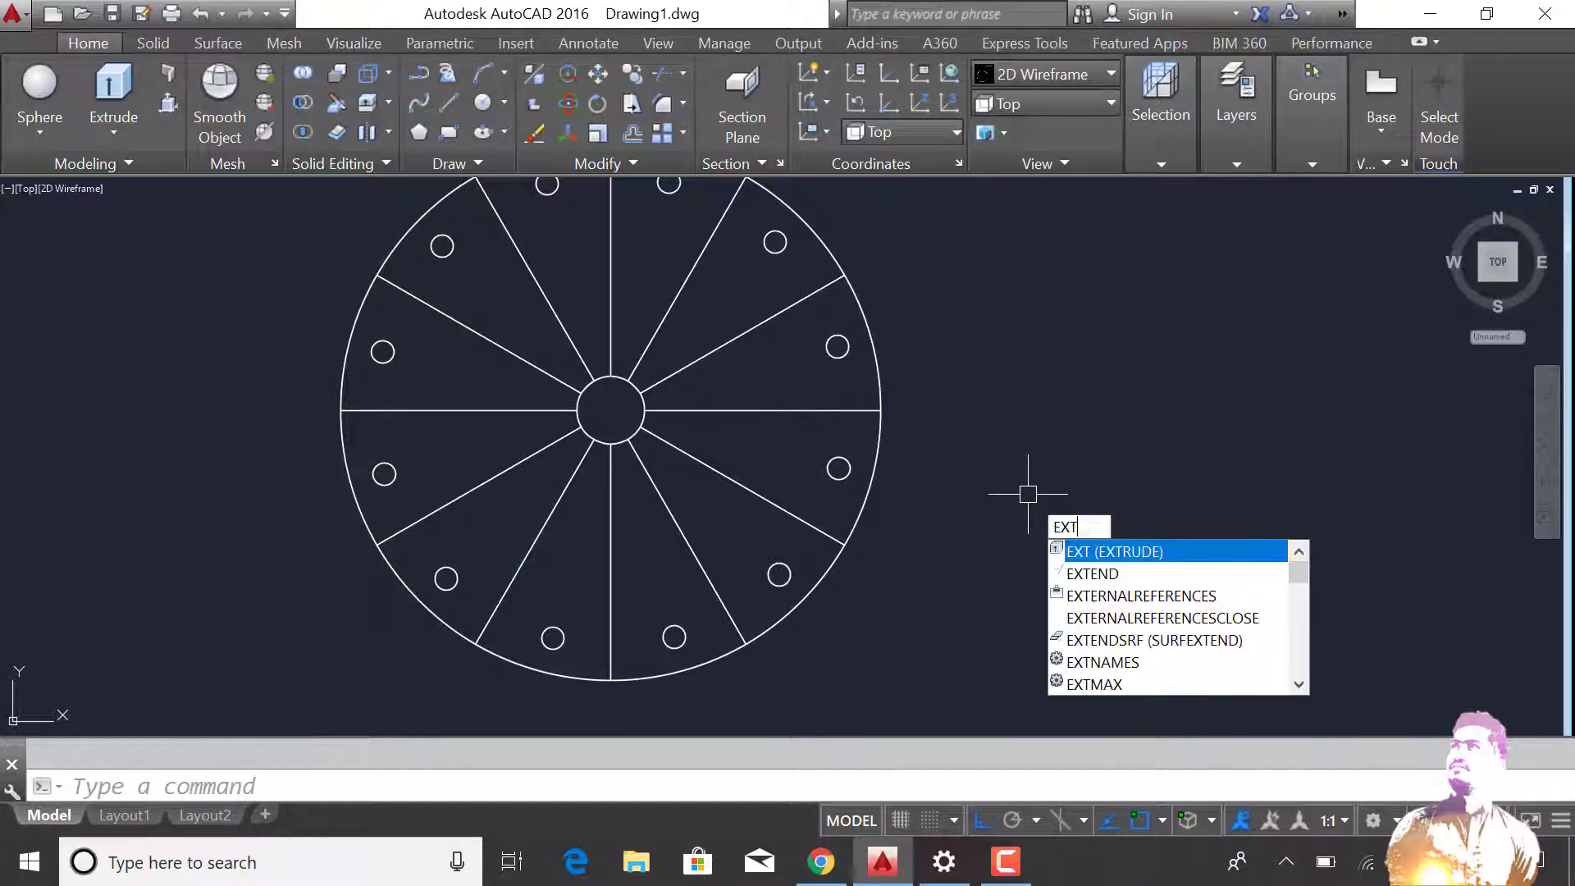
key(Return)
click(759, 383)
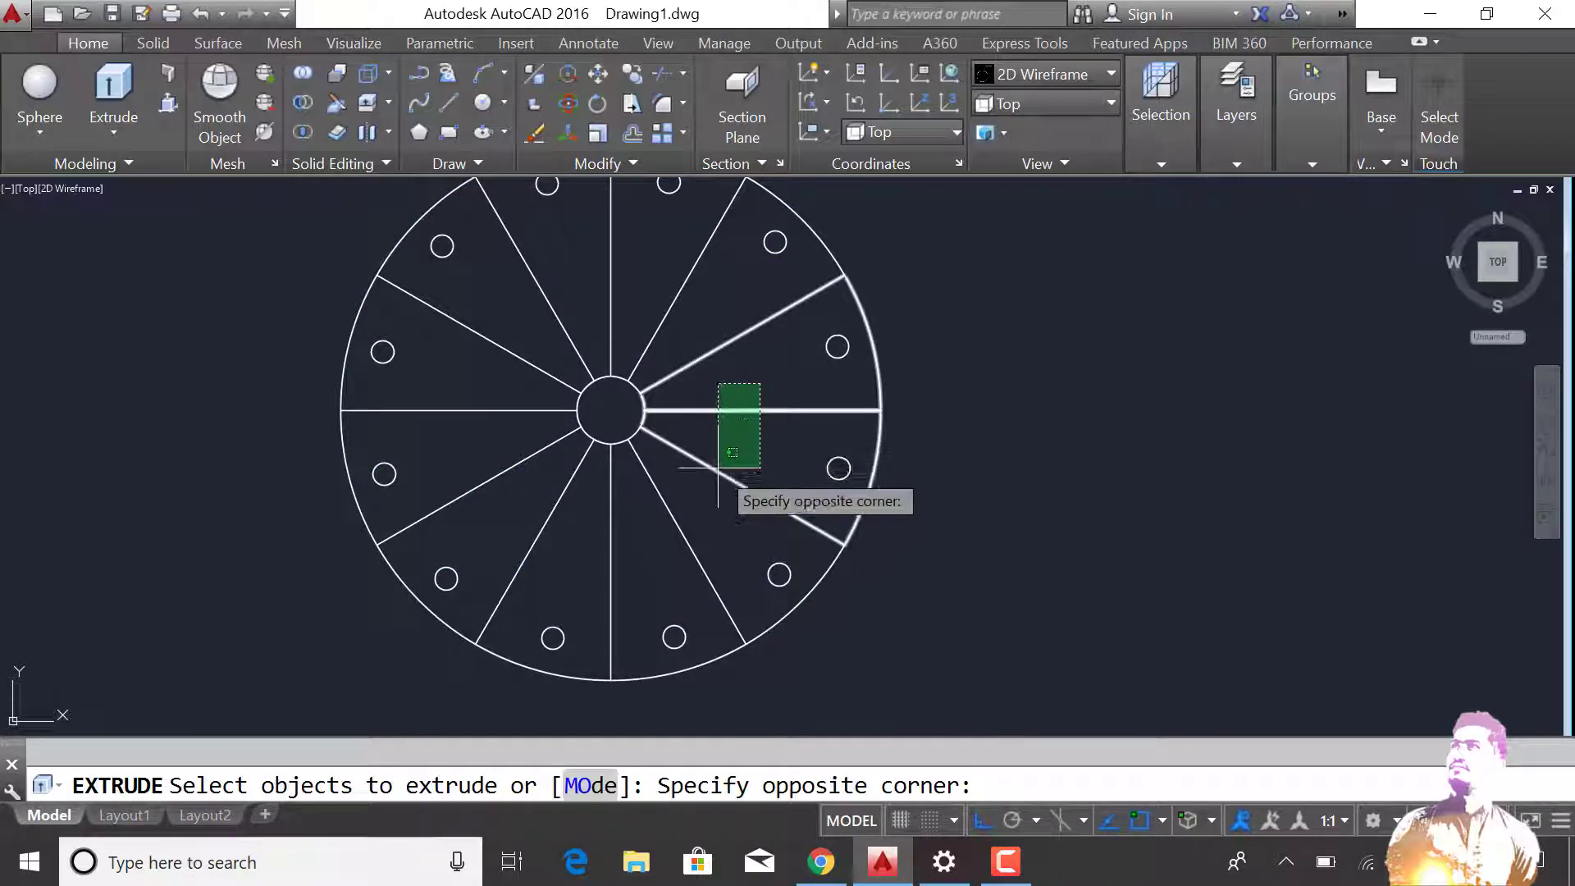
click(717, 484)
click(527, 518)
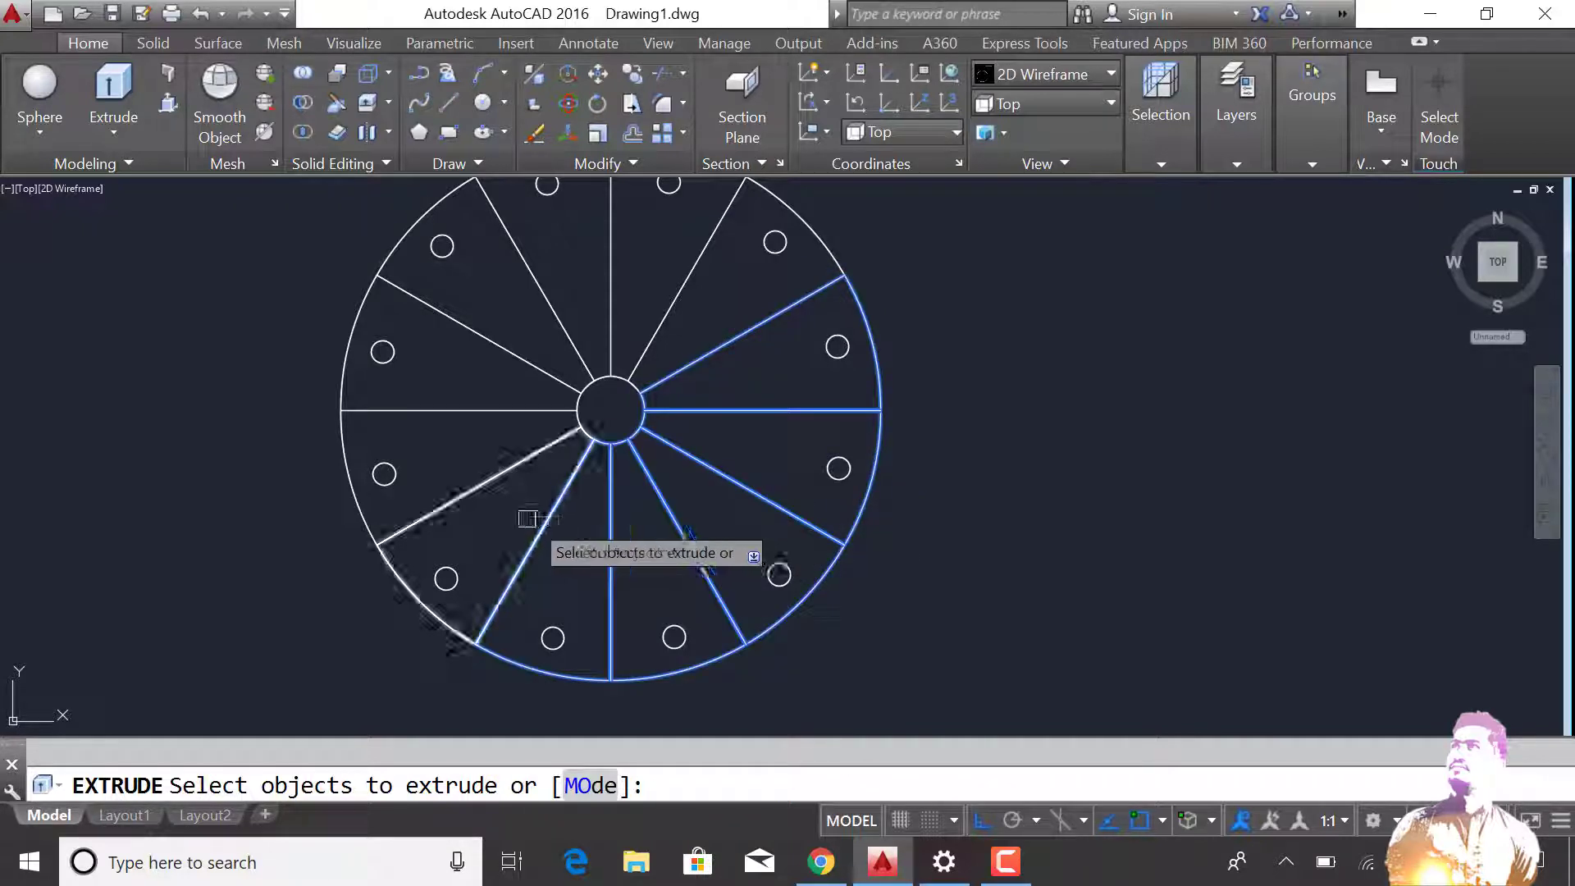
click(457, 443)
click(521, 324)
click(463, 379)
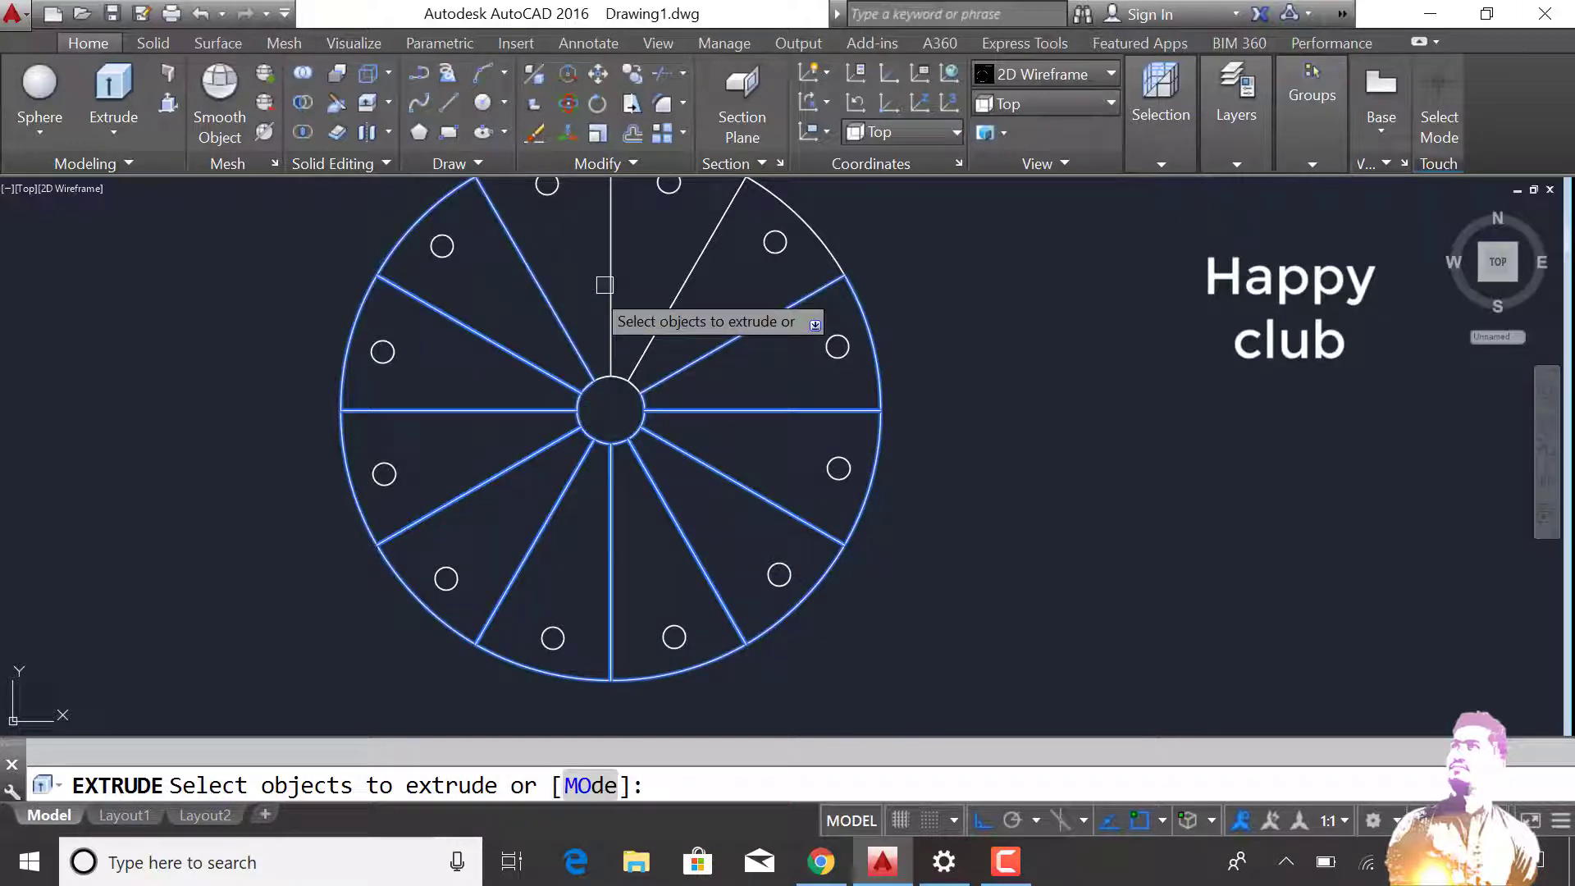
Step: Add the upper sector outlines to the selection and accept the extrusion height
click(631, 275)
click(564, 289)
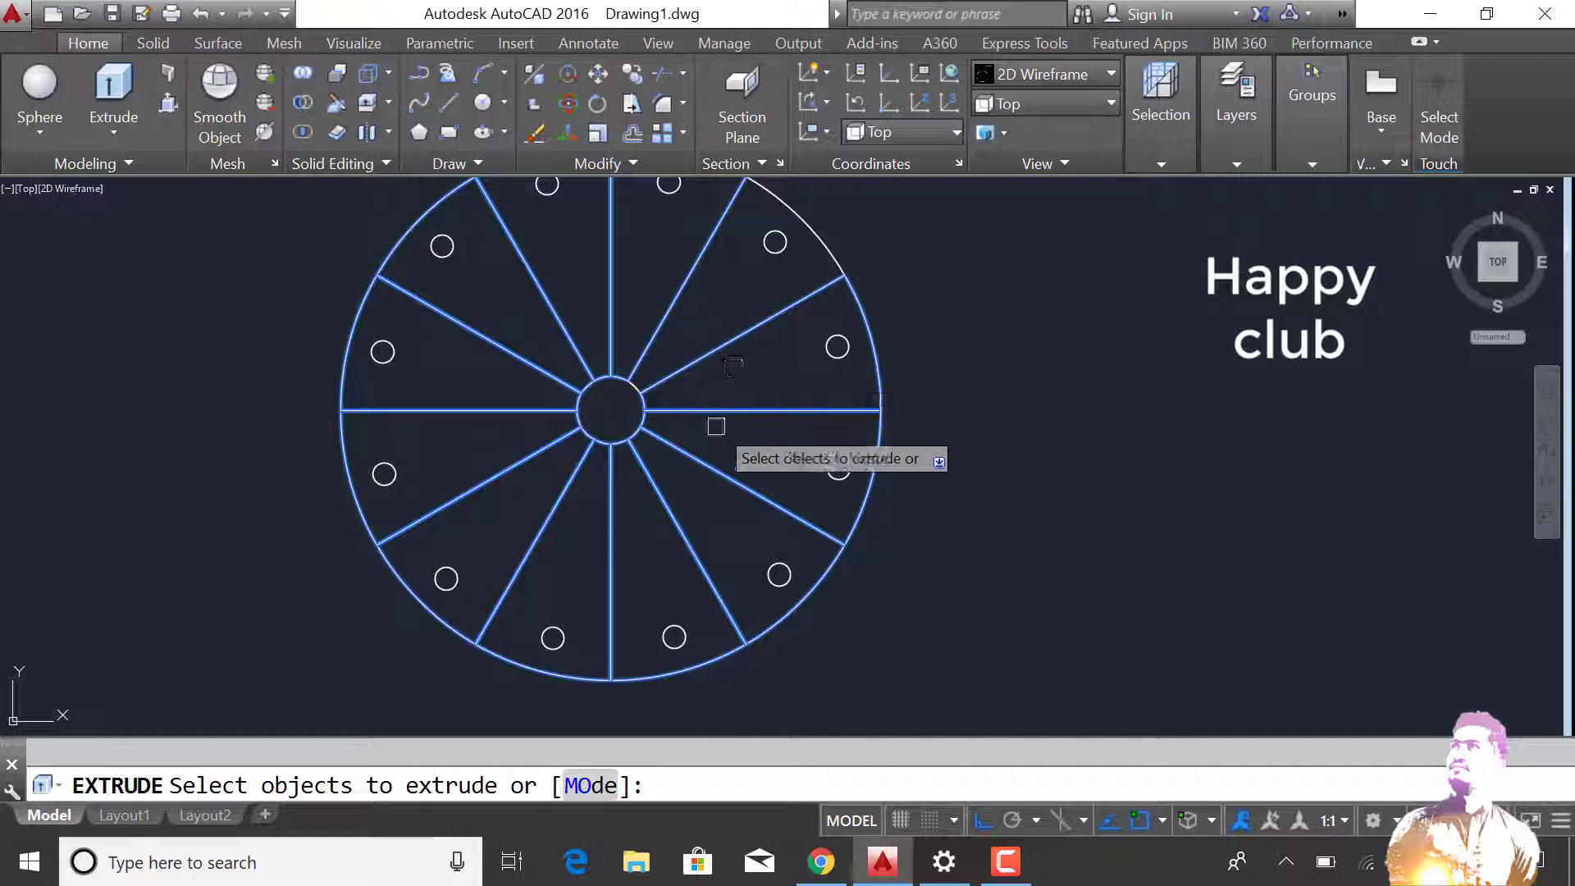
click(821, 246)
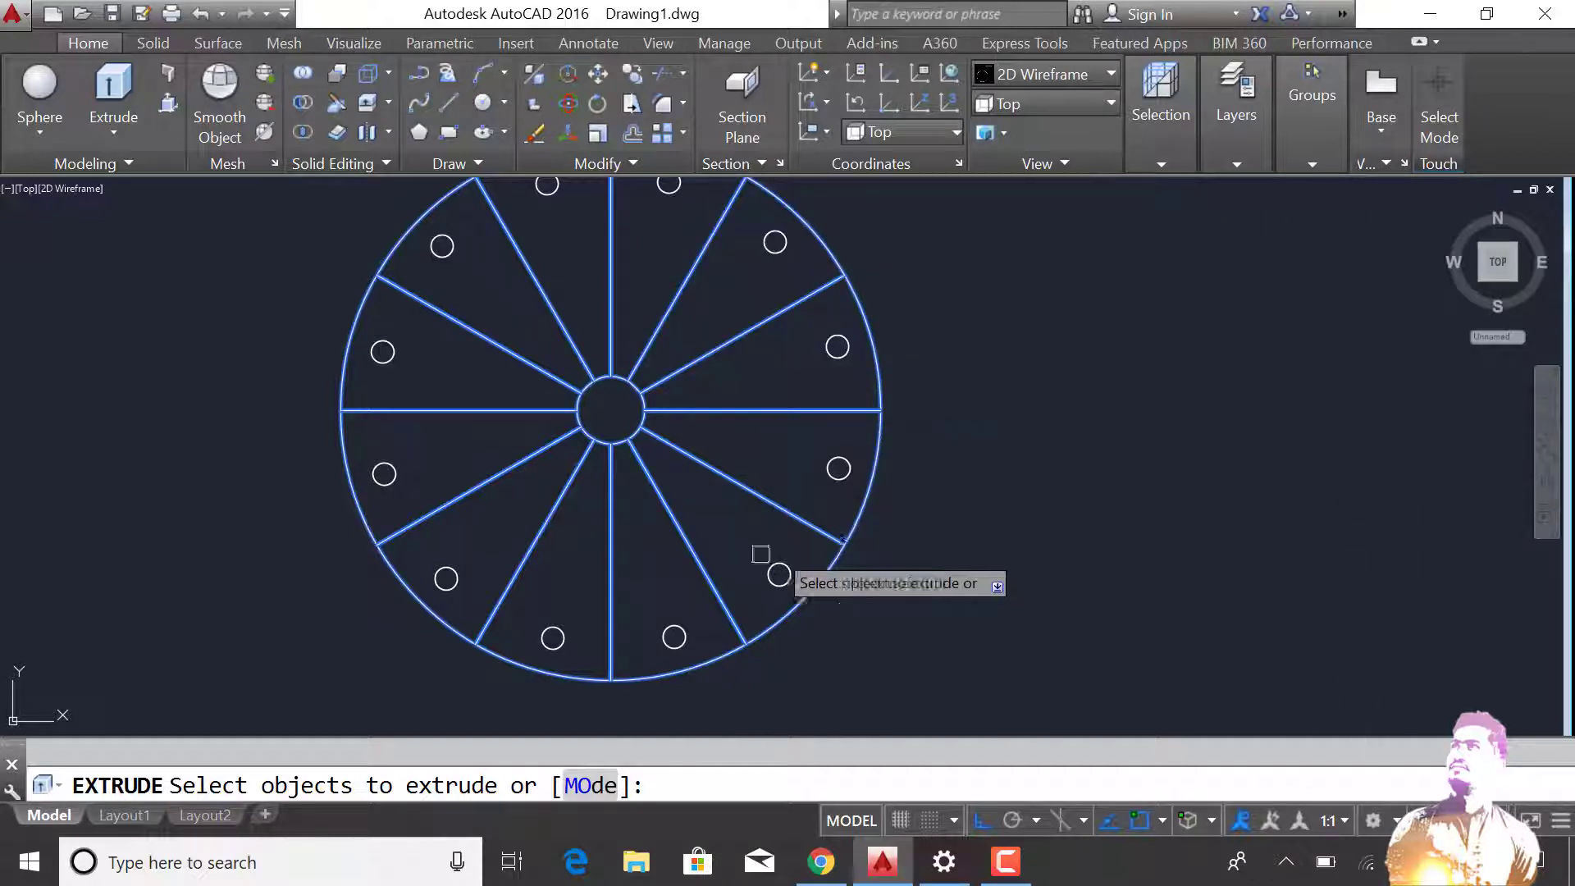
scroll(589, 465, down, 1)
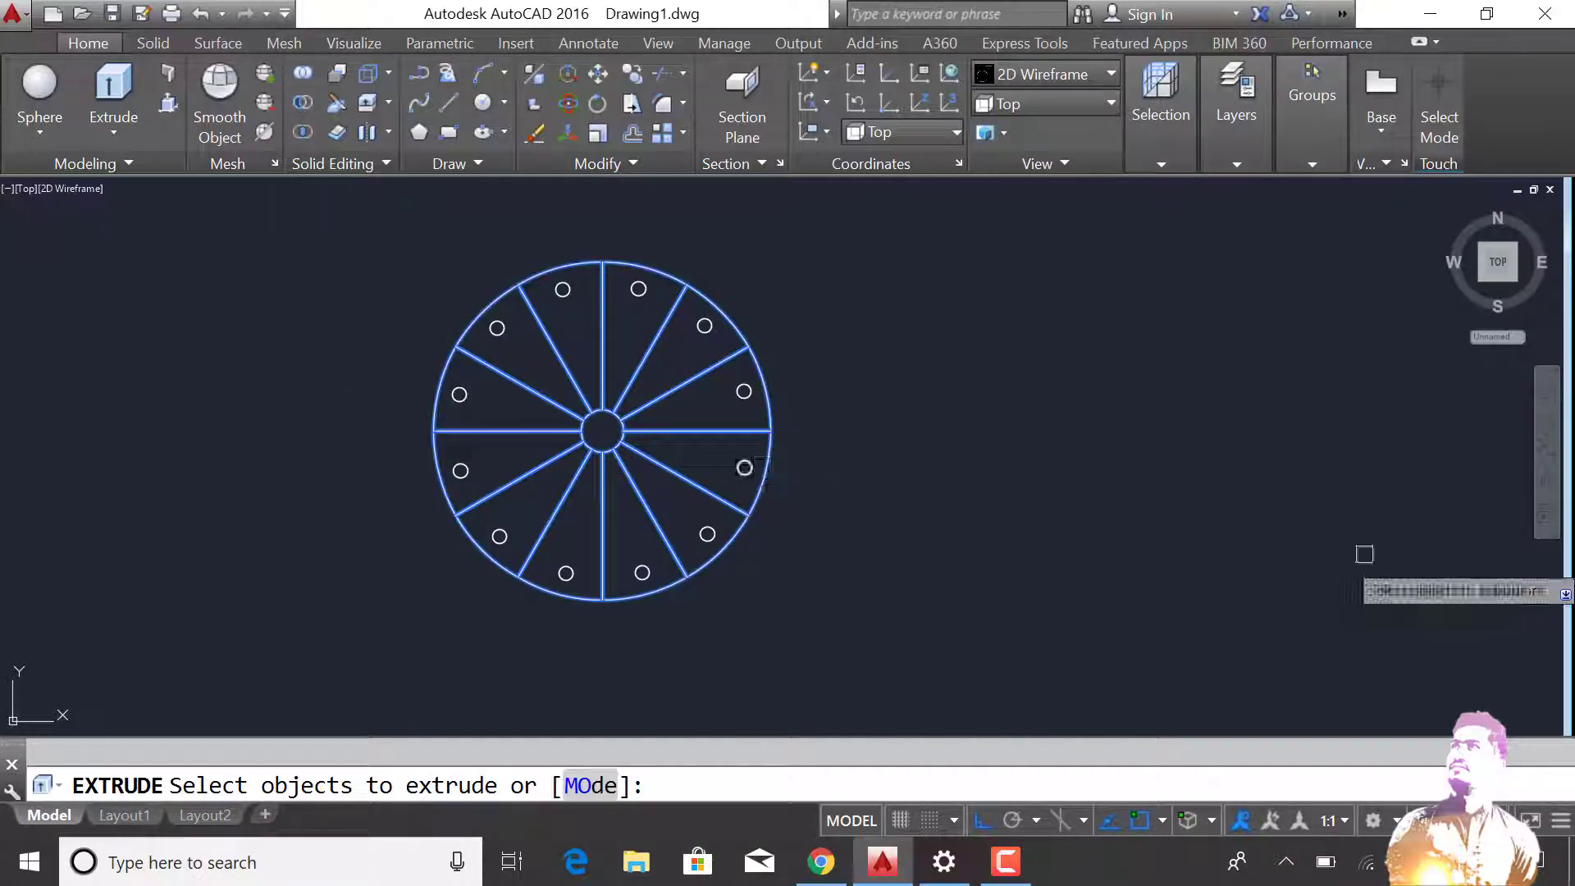
key(Return)
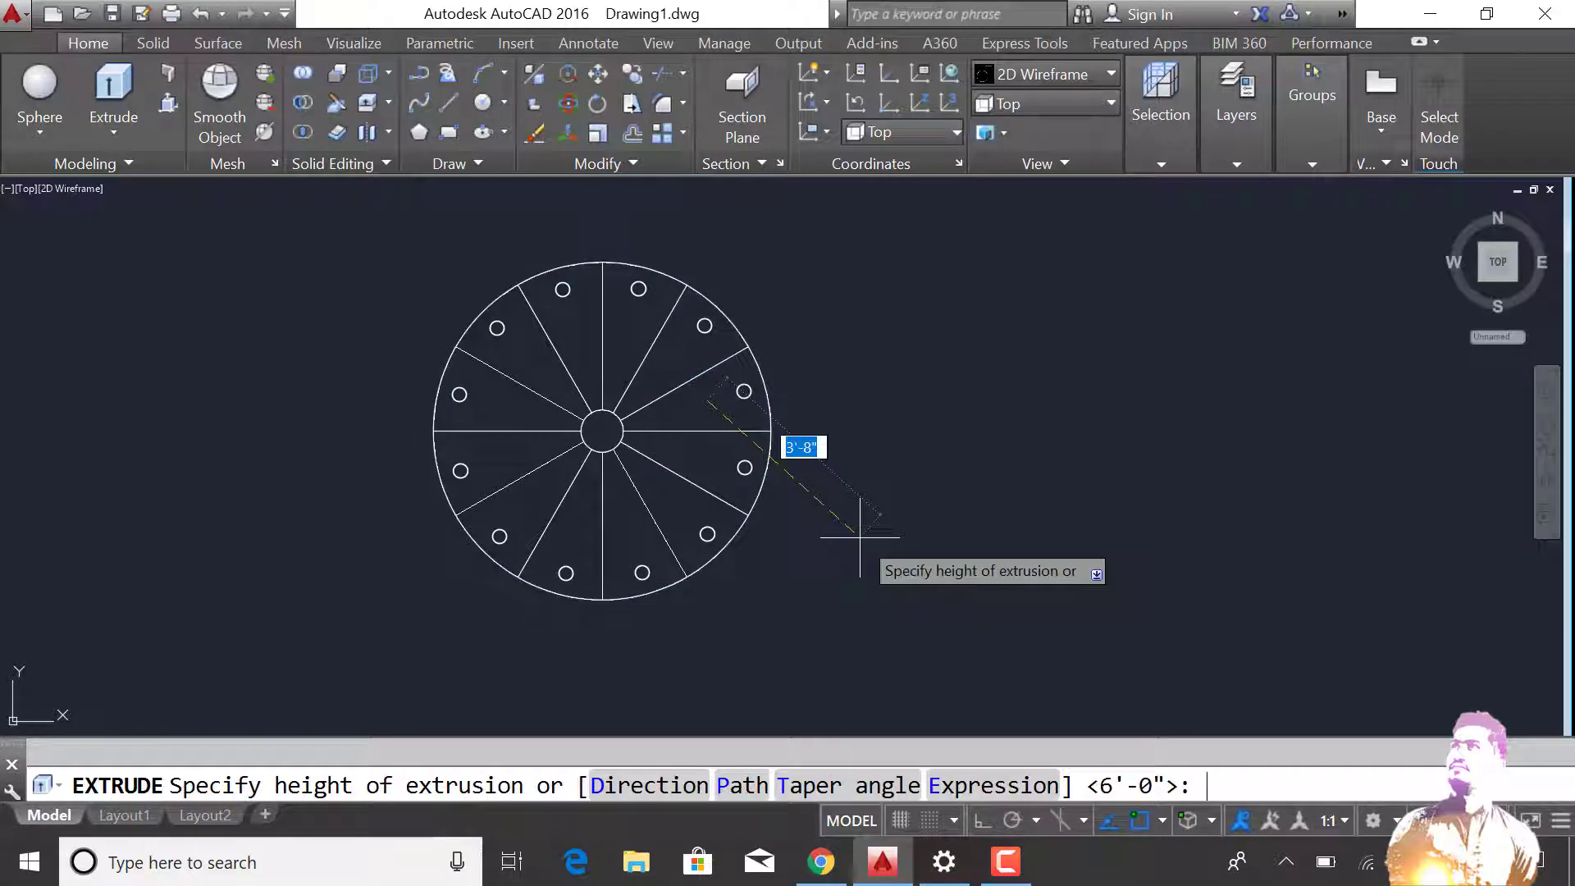
key(Return)
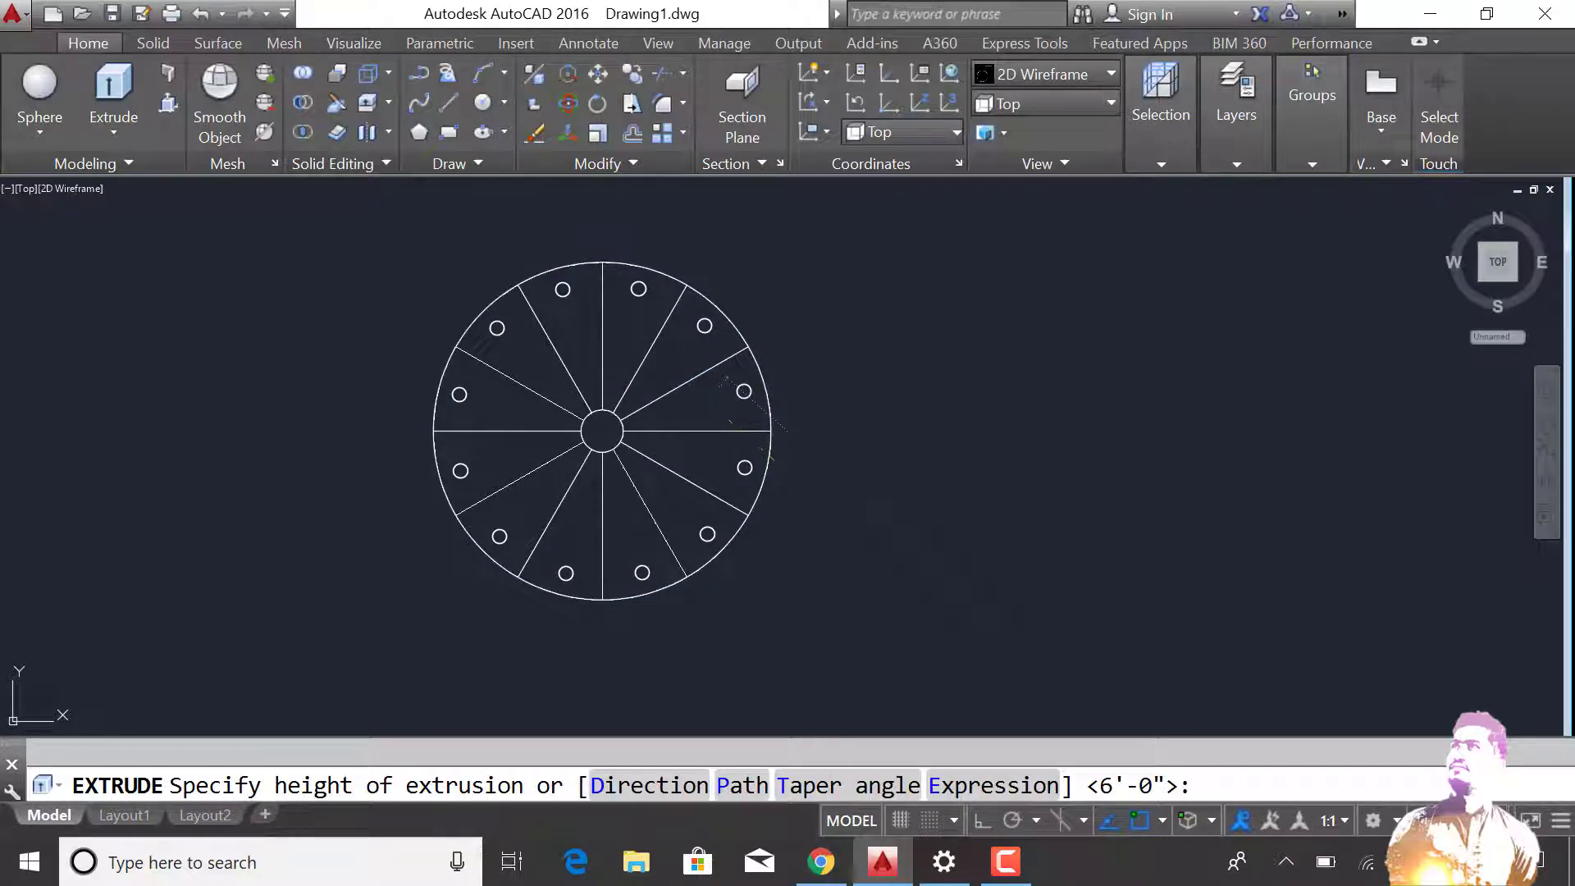
Step: Fit the wheel in view and begin extruding the top and upper-left rim circles
middle_click(1181, 500)
middle_click(1180, 501)
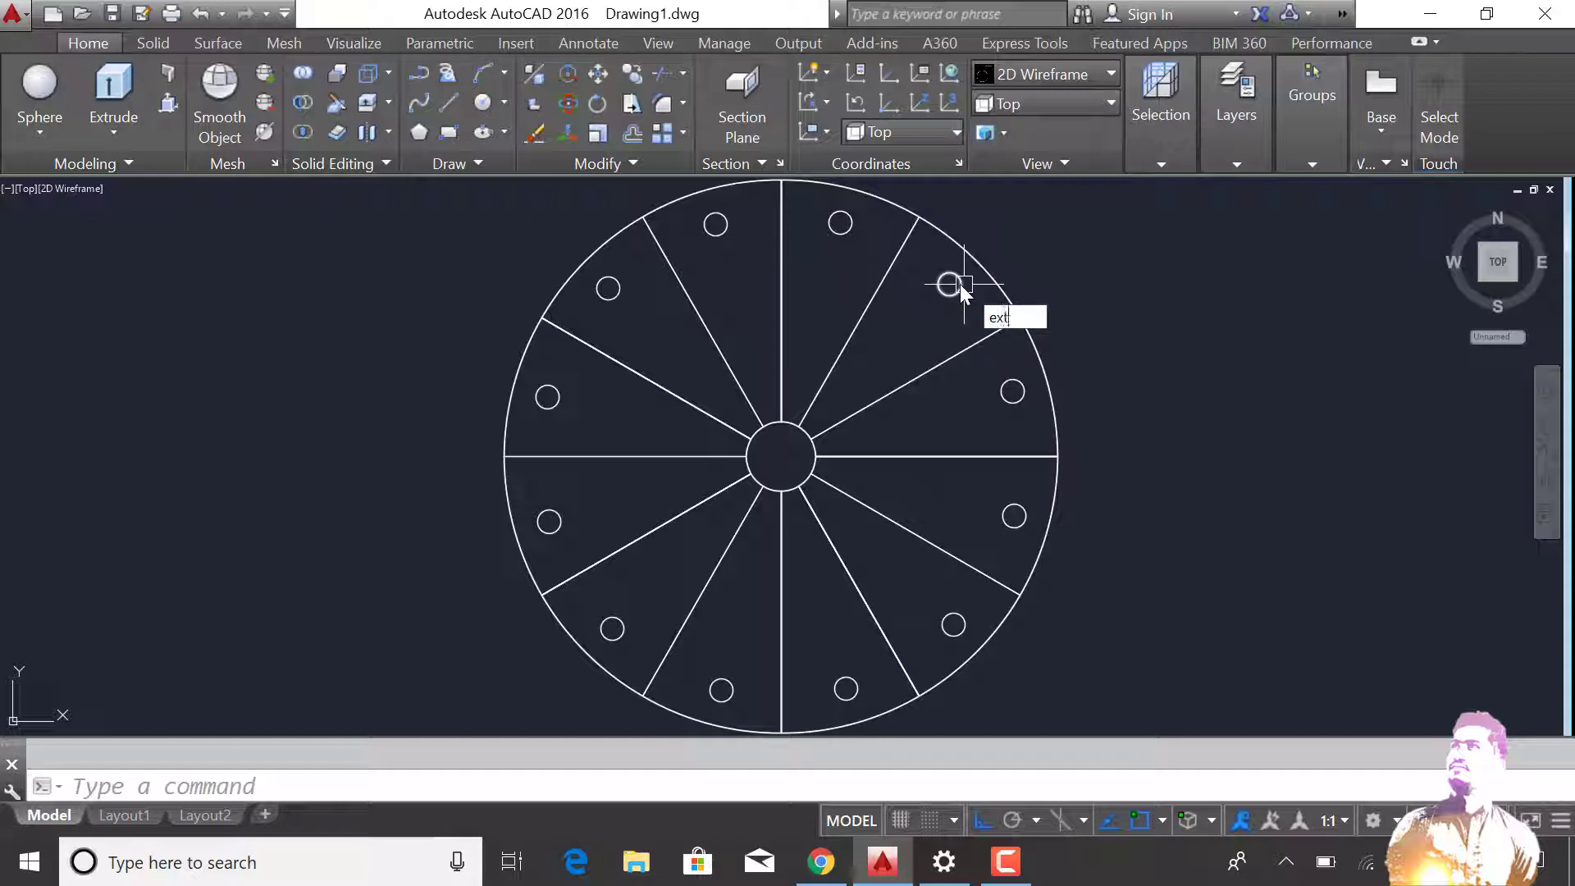
key(Return)
click(949, 285)
click(840, 223)
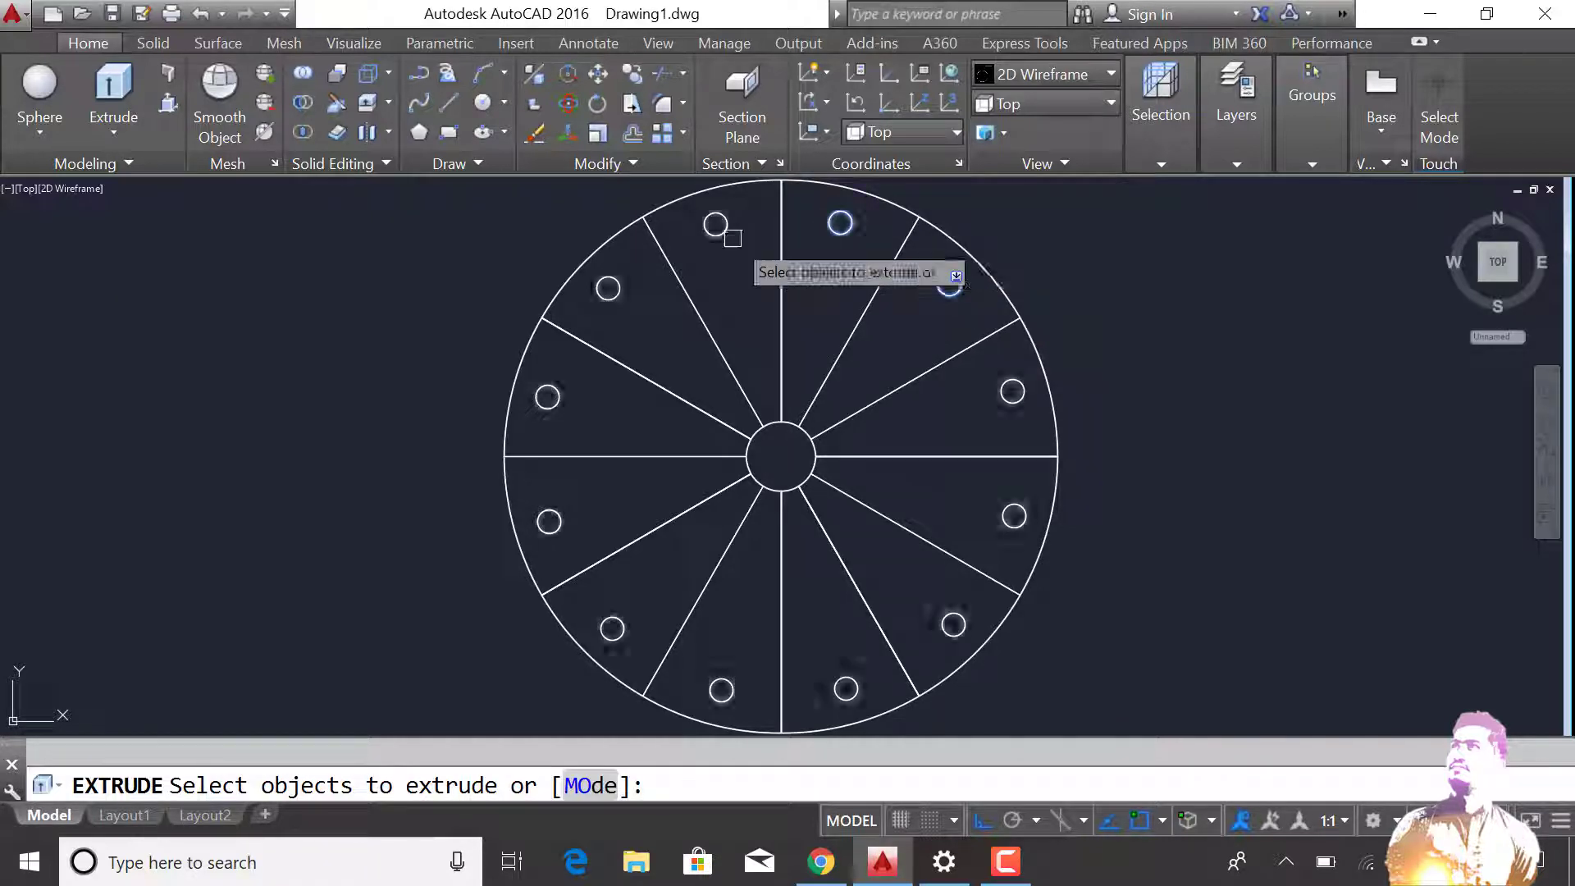
click(716, 224)
click(608, 288)
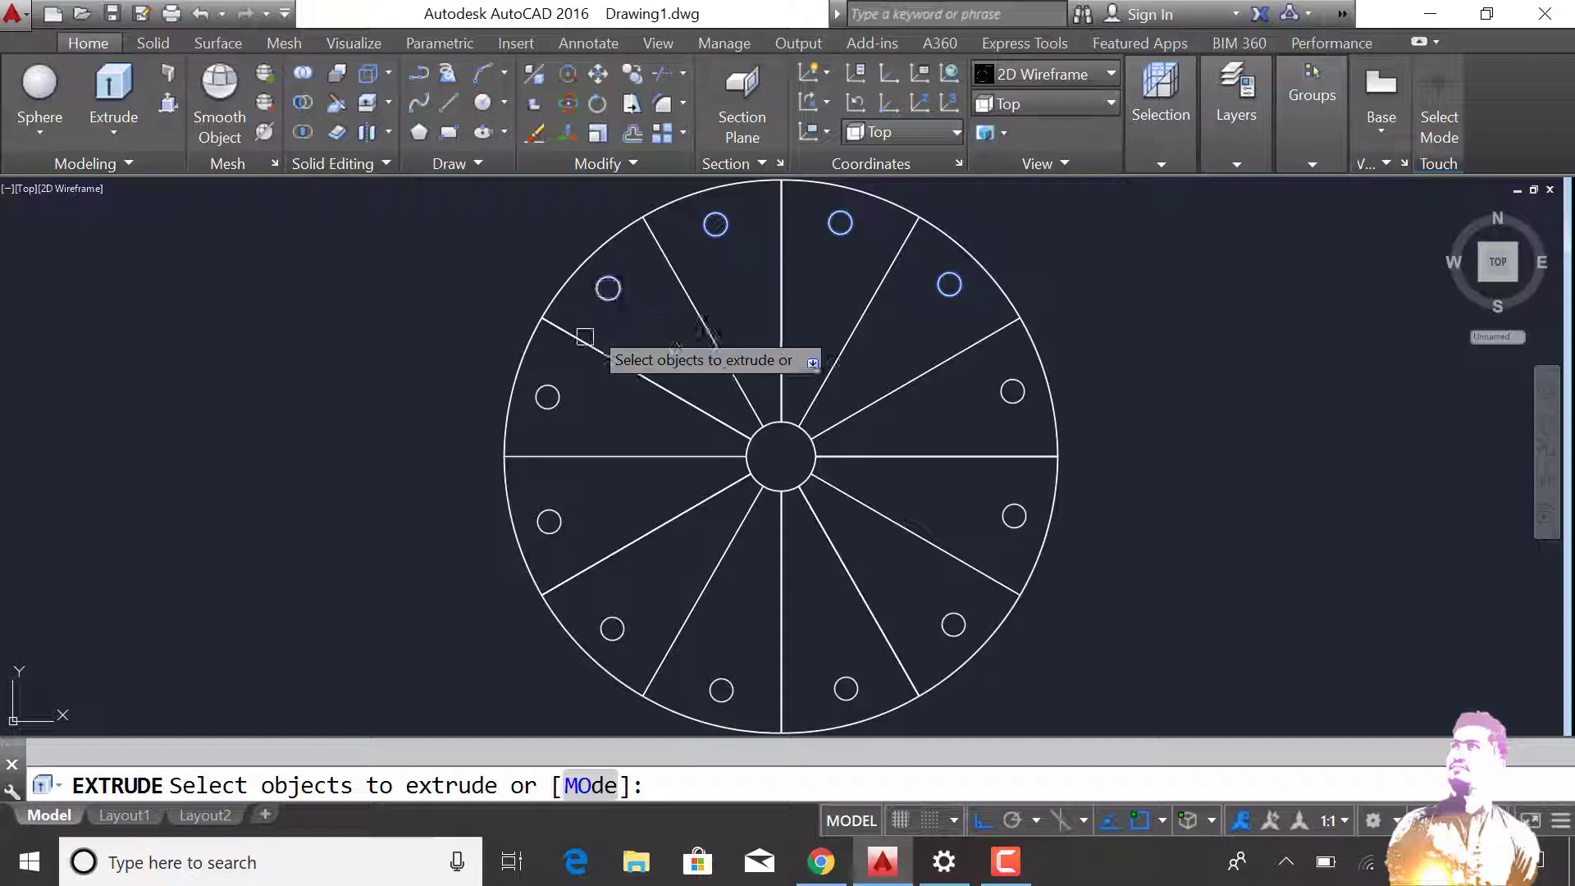
click(547, 397)
Step: Add the remaining rim circles and extrude all twelve 3' tall
click(558, 509)
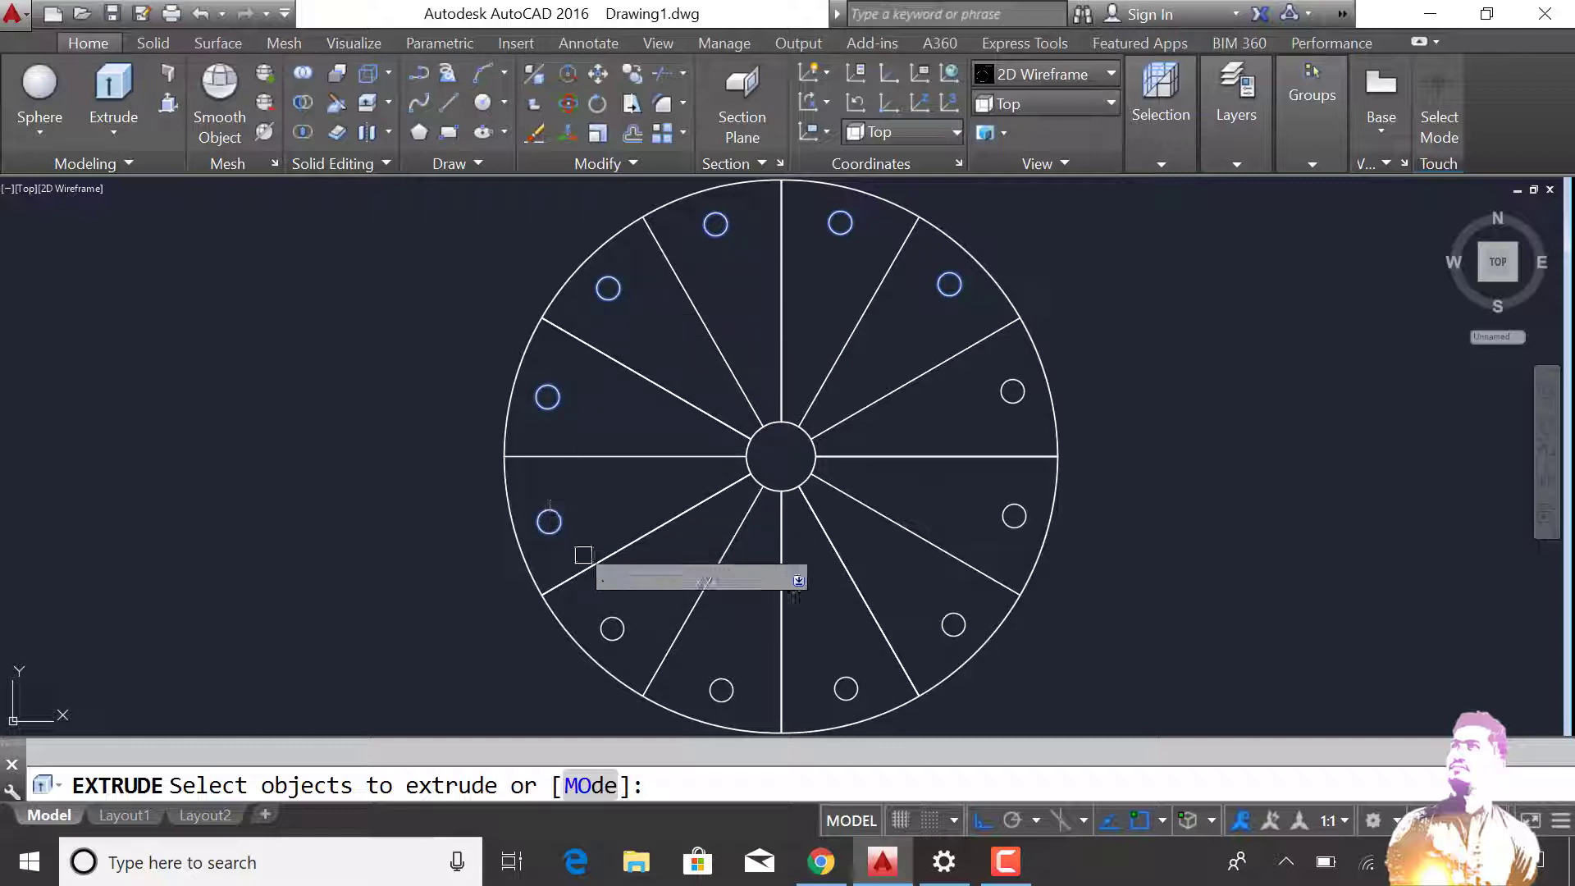
click(614, 623)
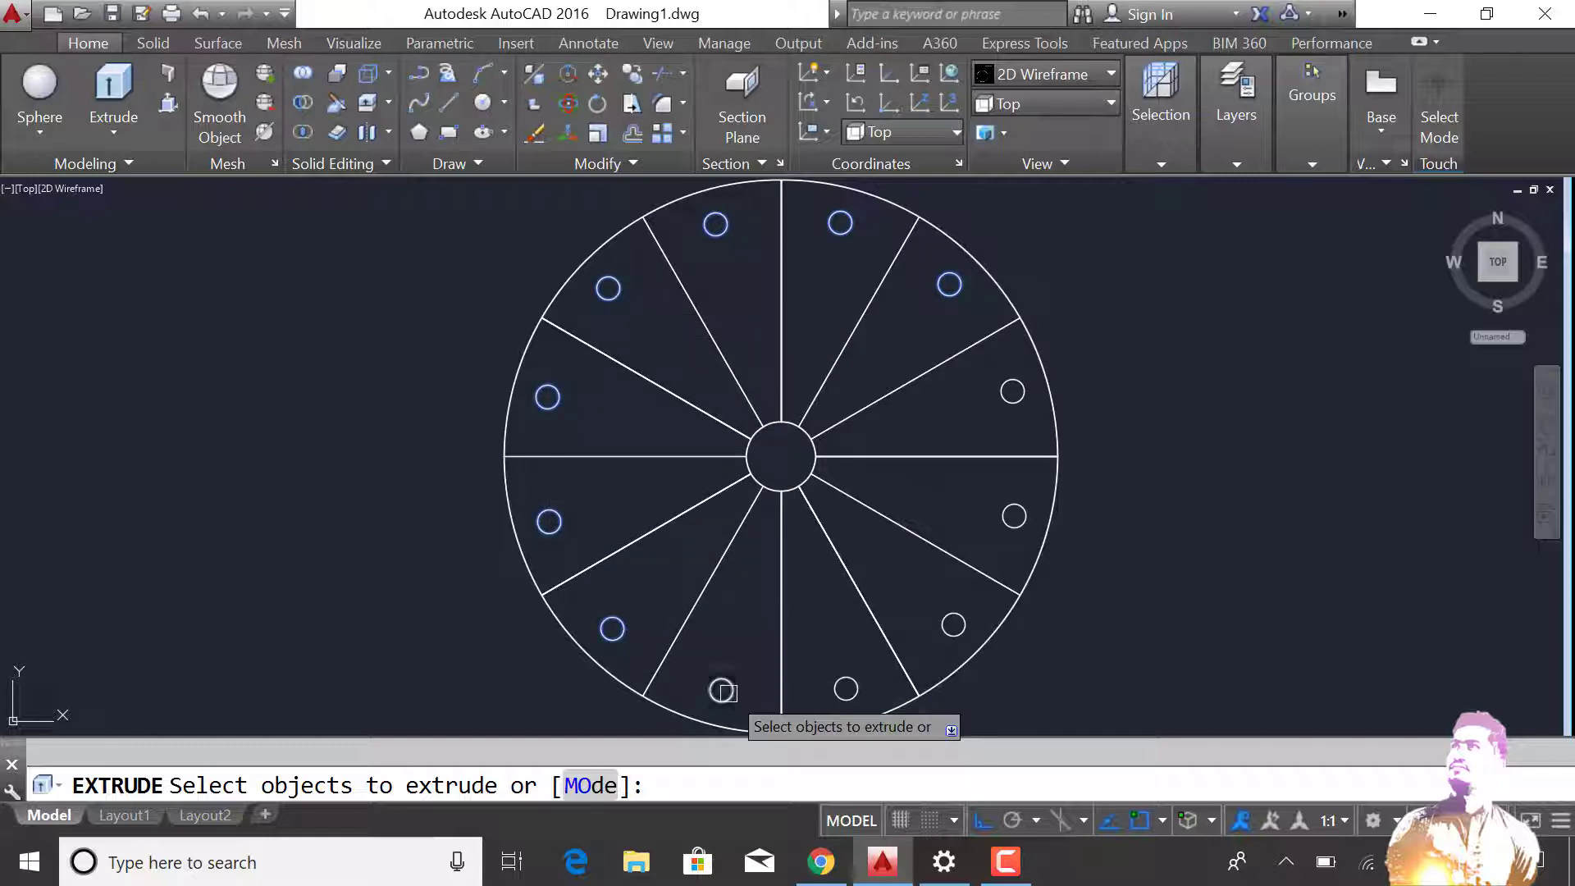
click(953, 628)
click(1018, 514)
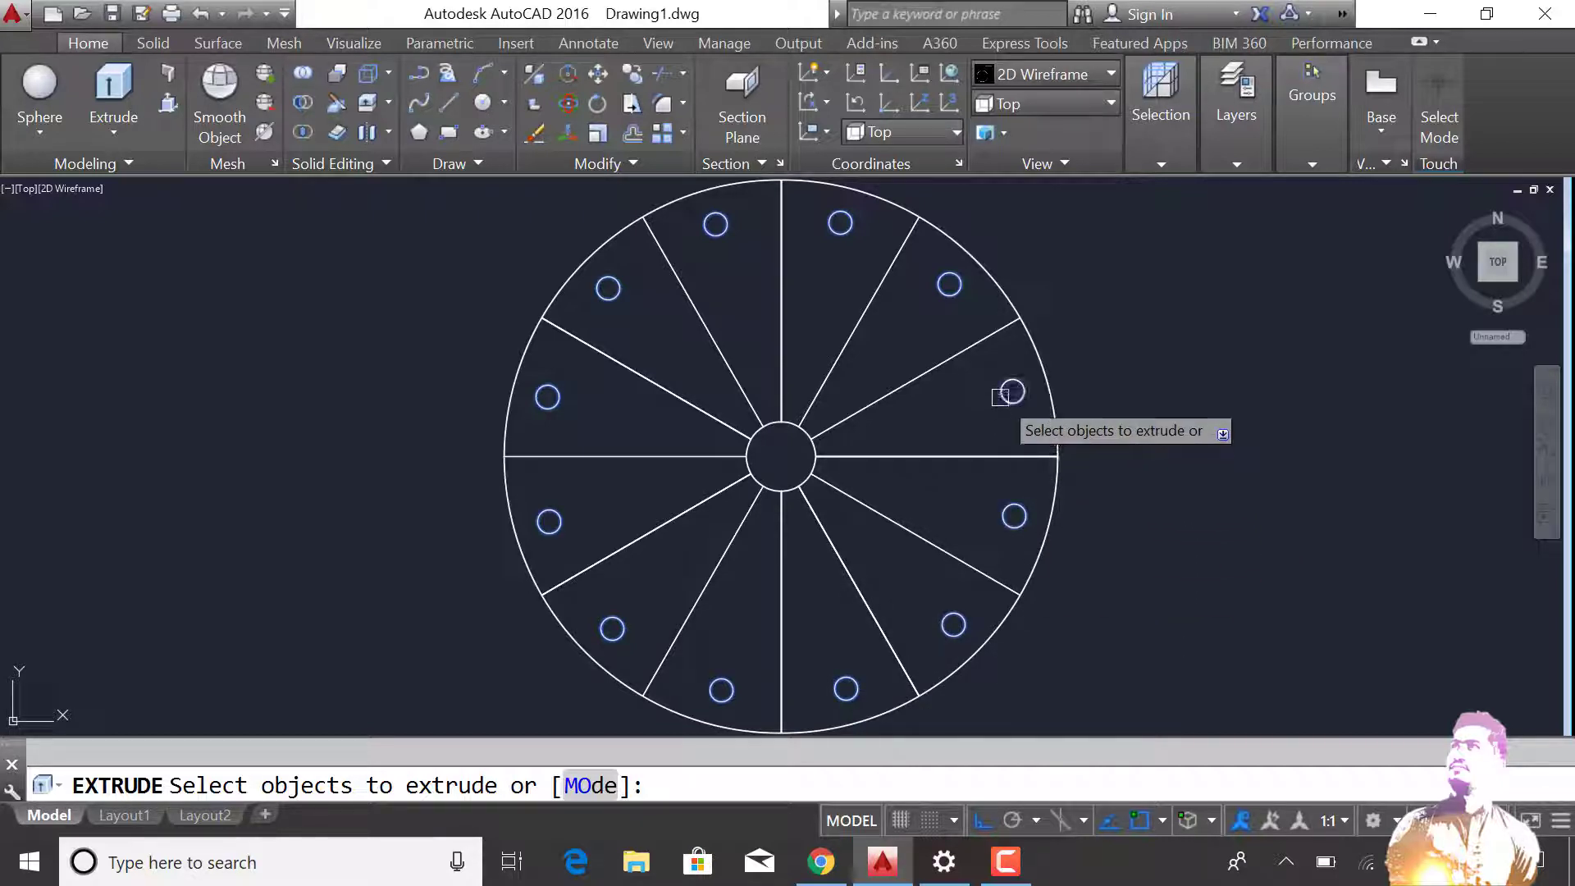
click(1003, 395)
key(Return)
text(3)
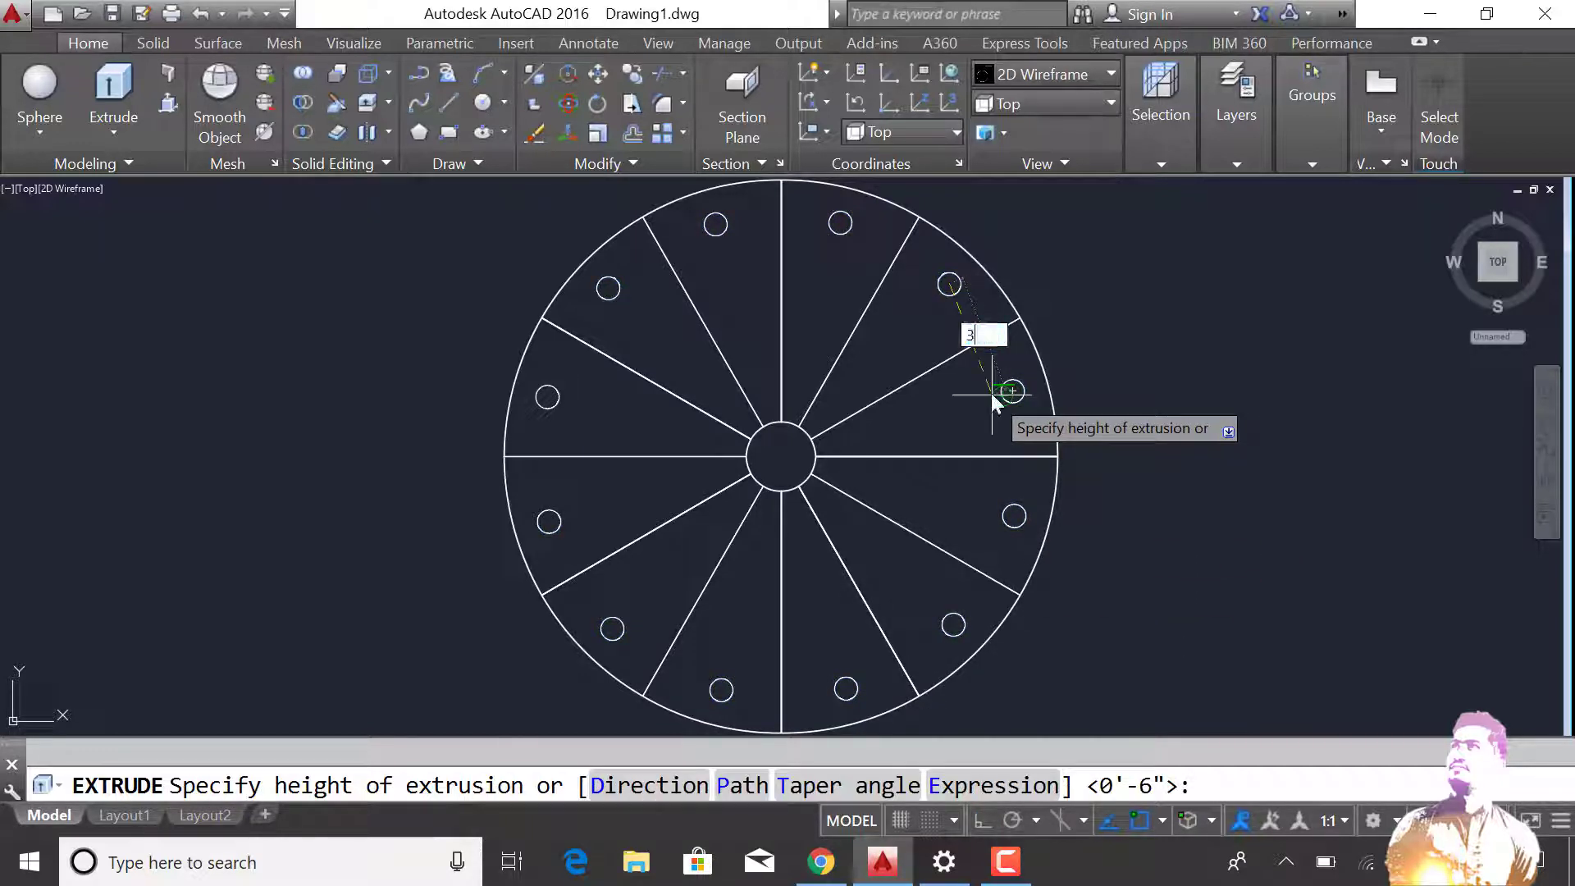
text(')
key(Return)
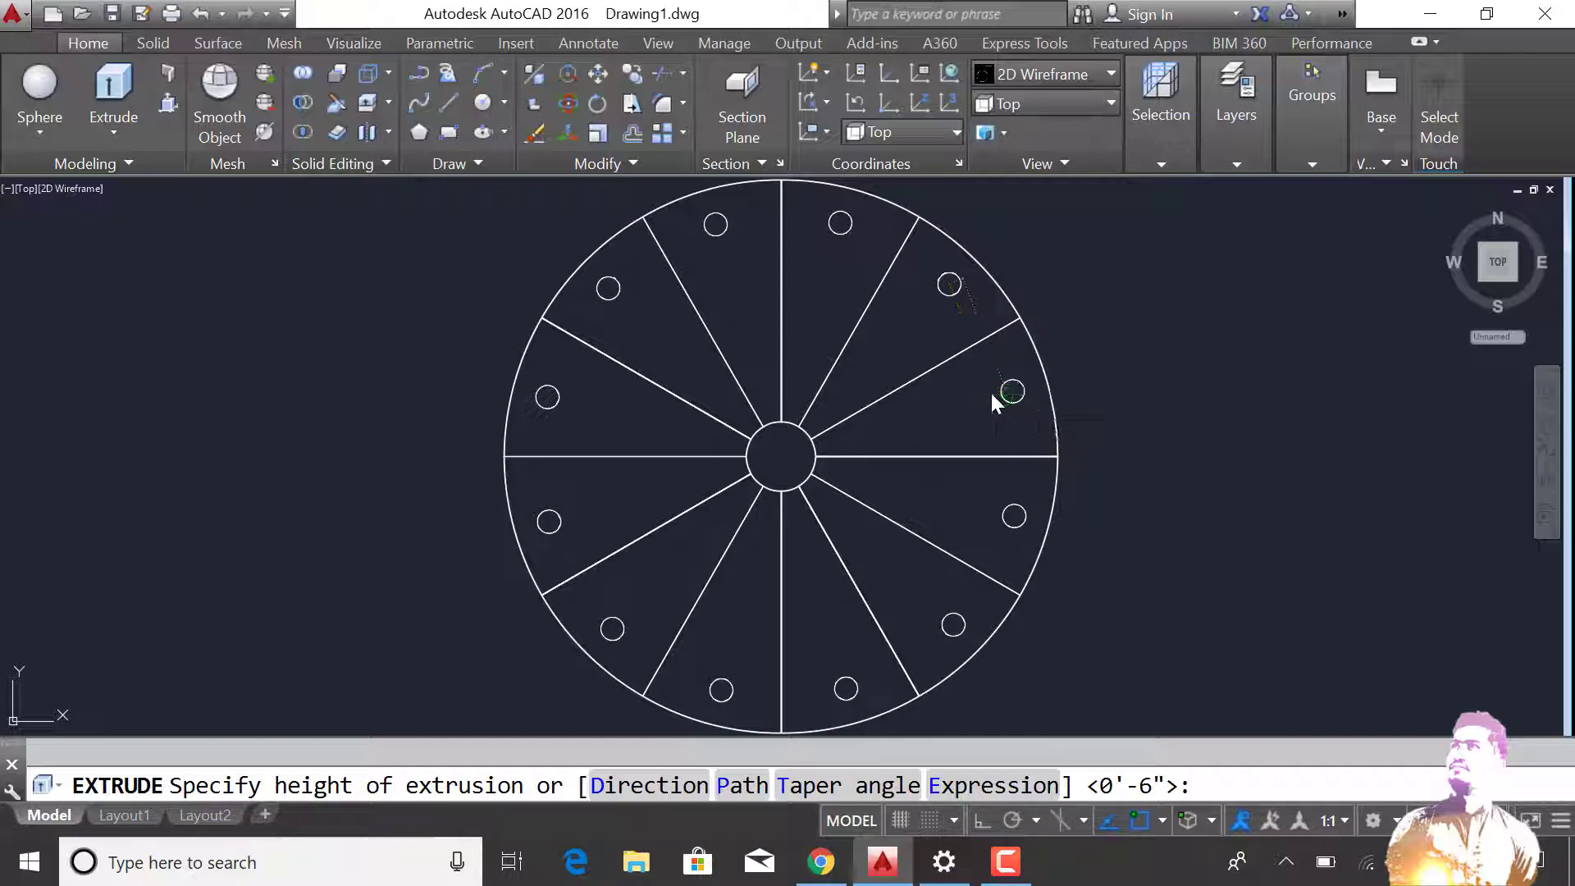
Step: Orbit the wheel into a 3D view showing the standing posts
click(1546, 485)
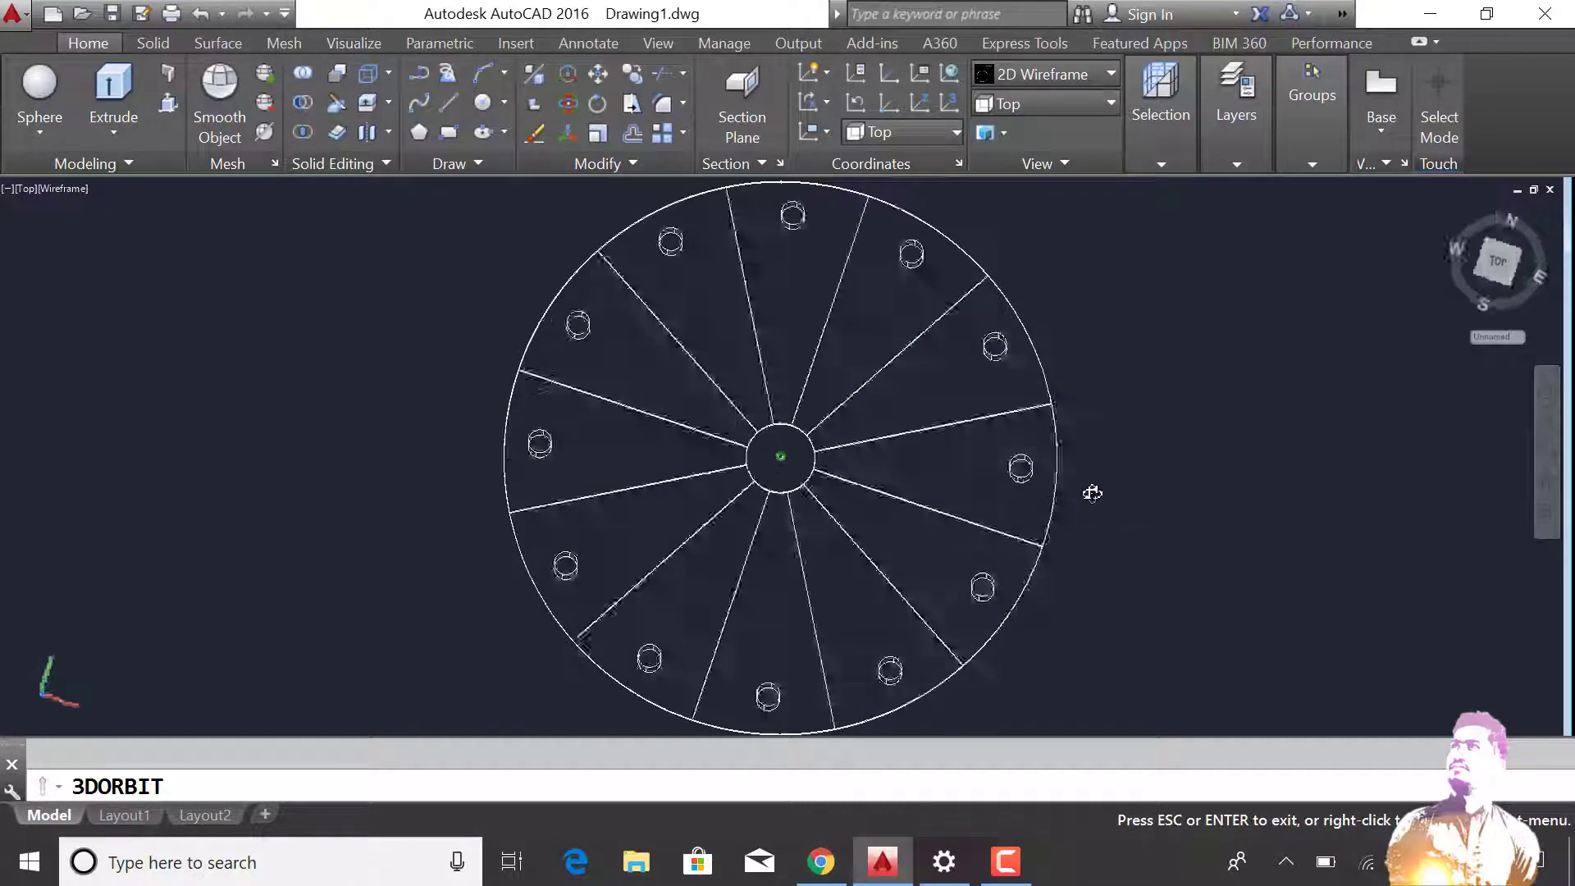
drag(1091, 492, 1072, 370)
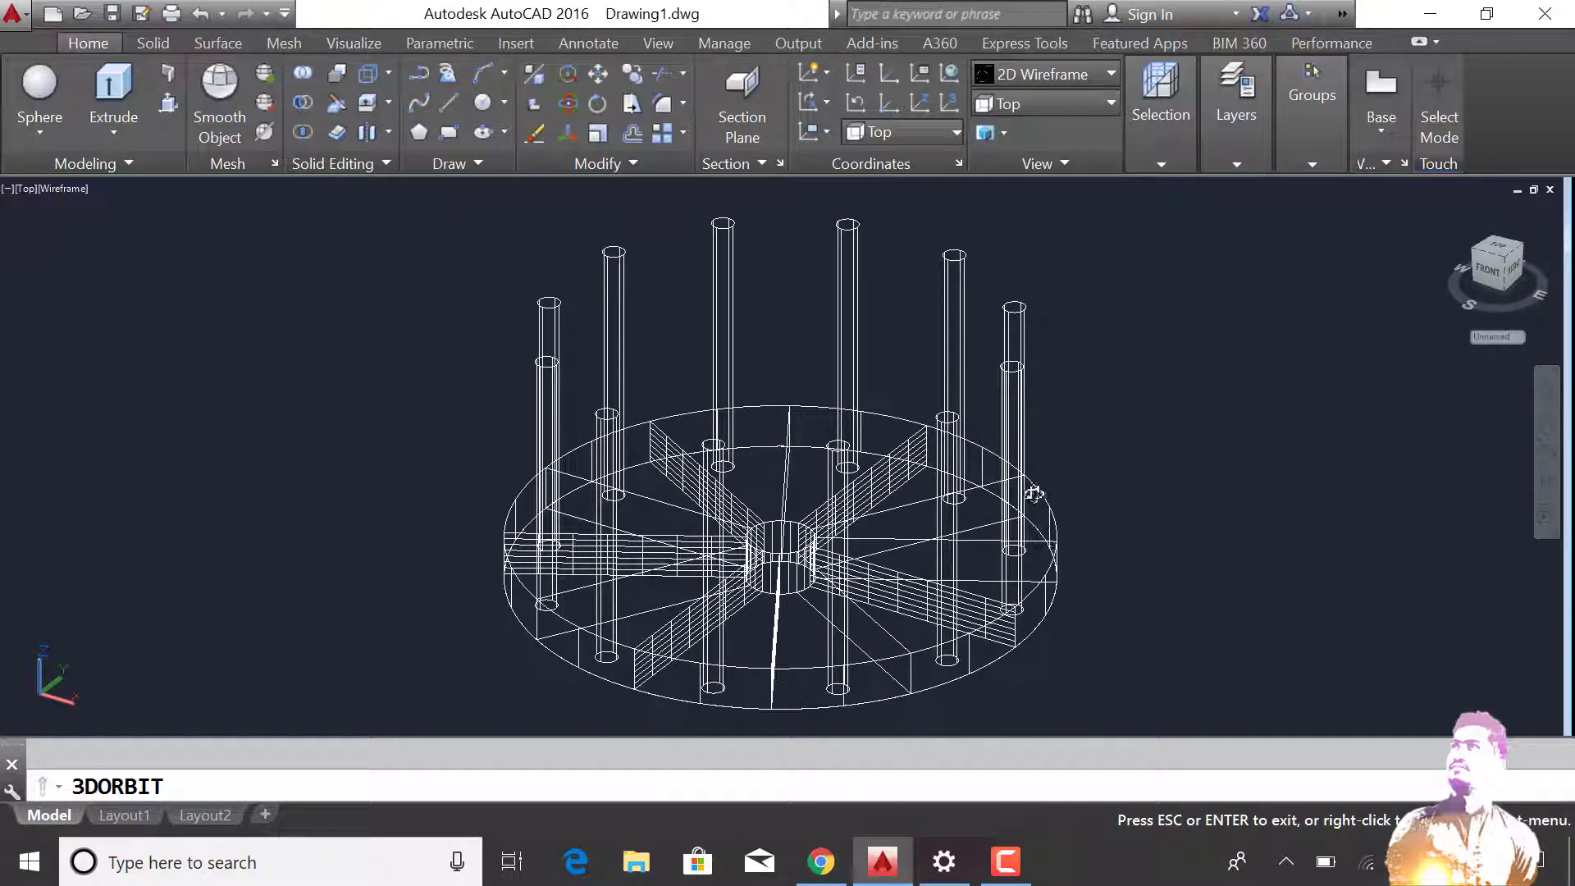
mouse_move(1034, 494)
mouse_down()
mouse_move(1048, 605)
mouse_move(1012, 588)
mouse_up()
key(Escape)
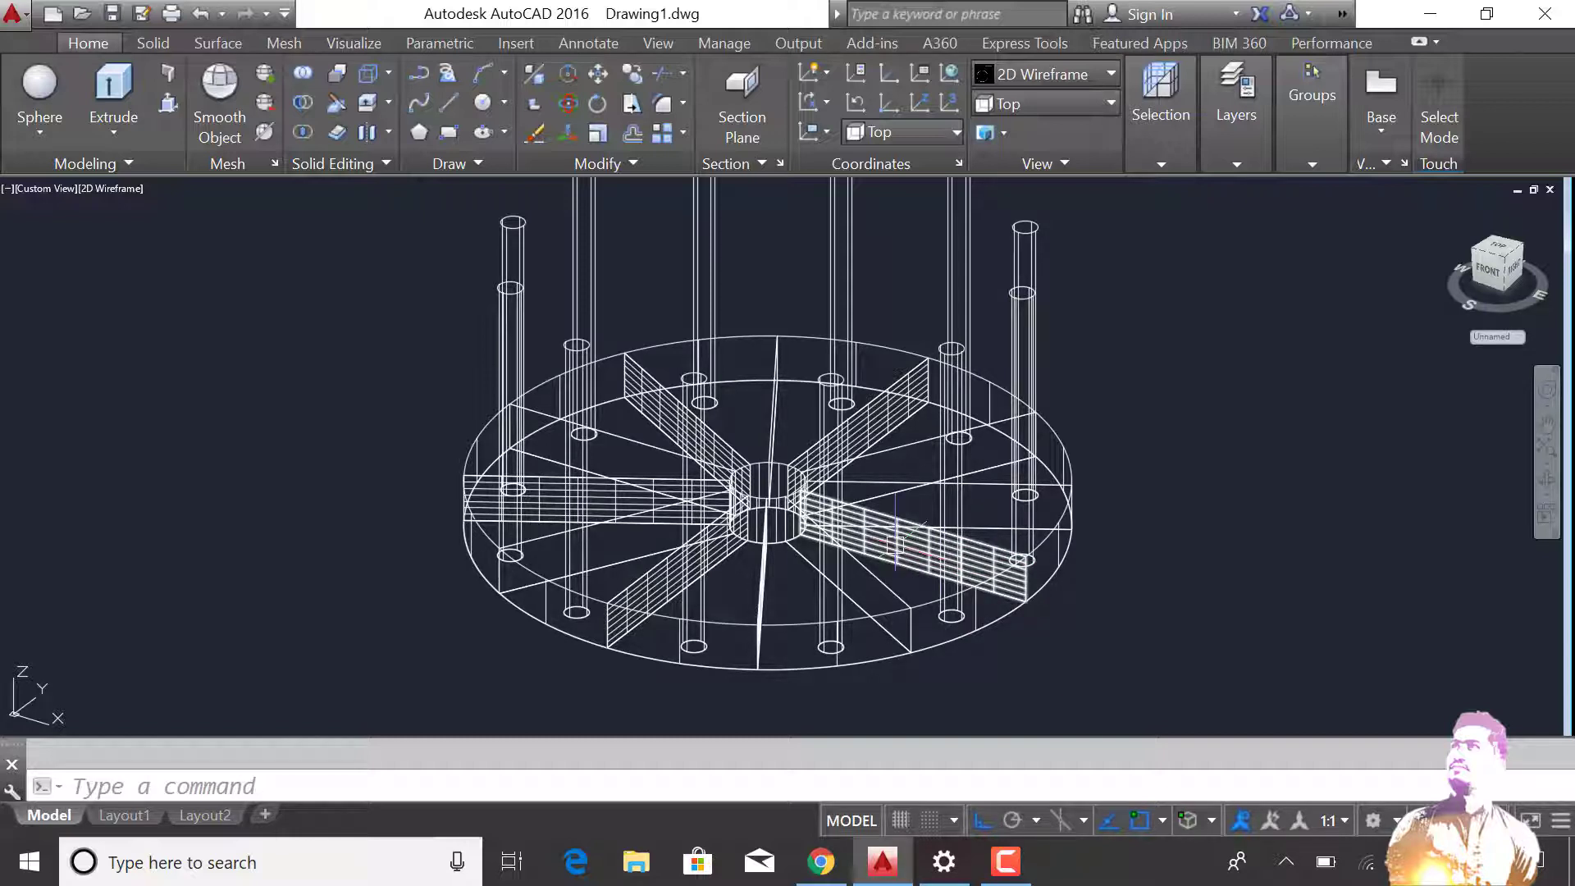
Step: Delete the lower-right and left hatched wedge pieces
click(895, 542)
key(Delete)
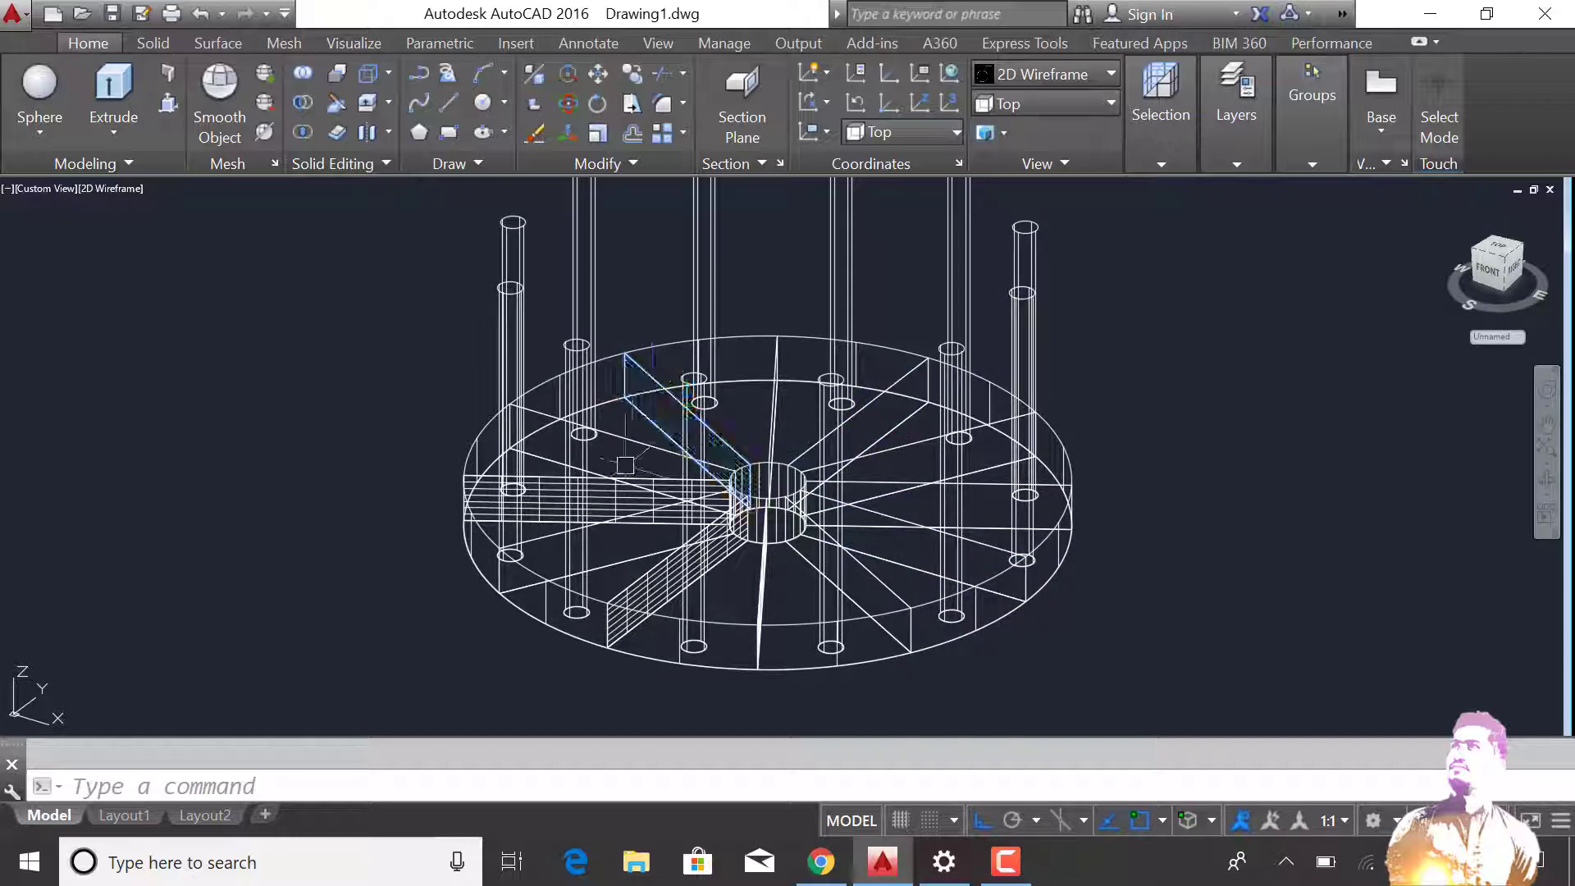
click(626, 475)
key(Delete)
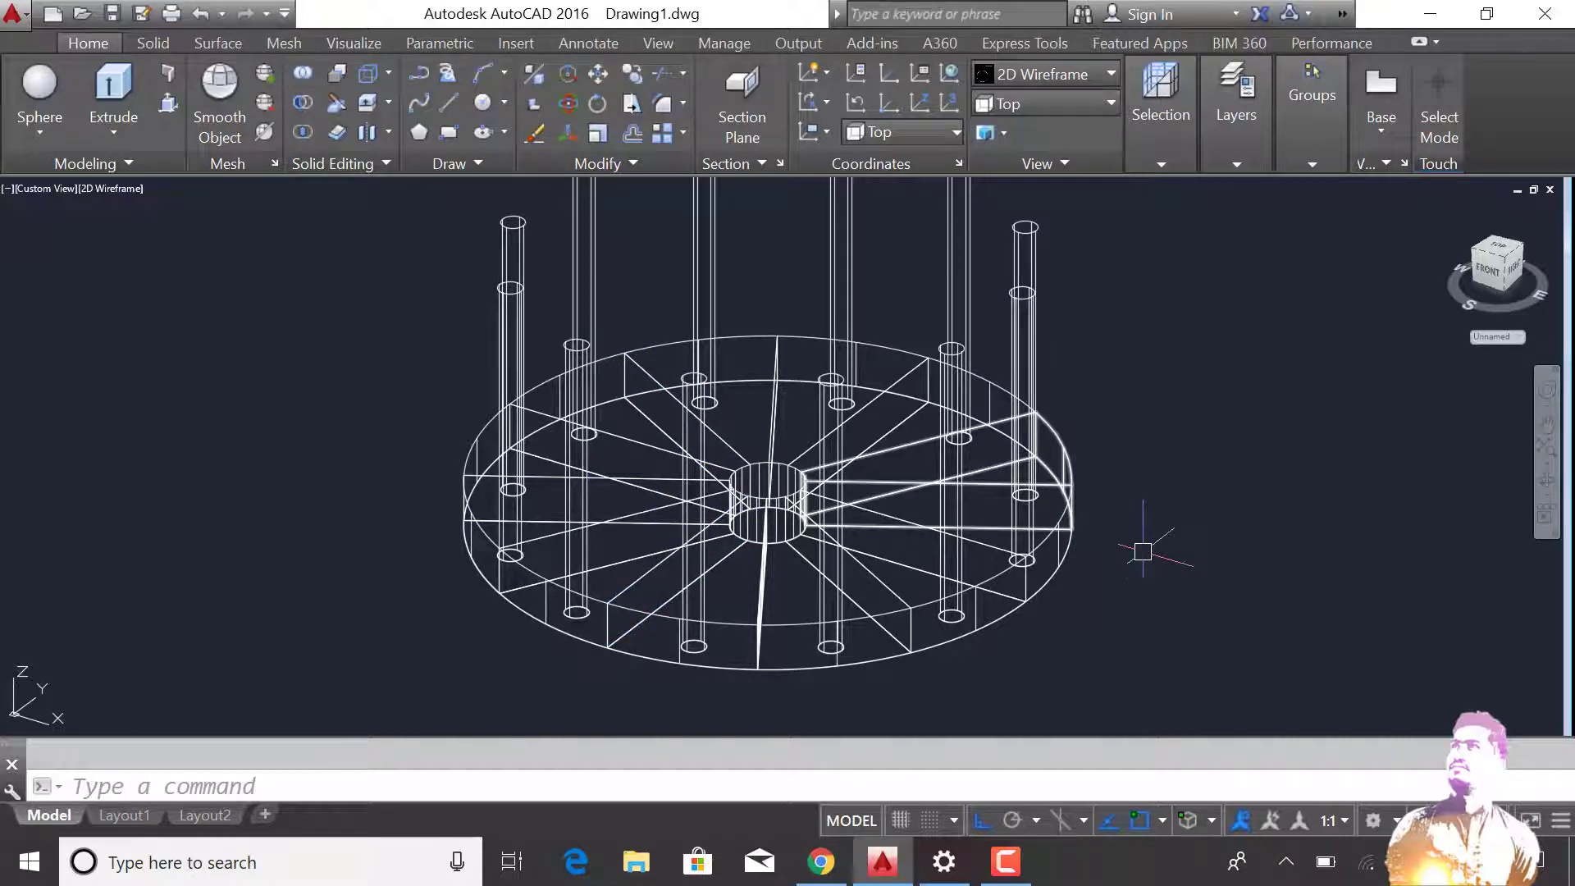
Step: Start MOVE and raise the first step wedge from its base point
text(m)
key(Return)
shift+middle_drag(637, 671, 701, 586)
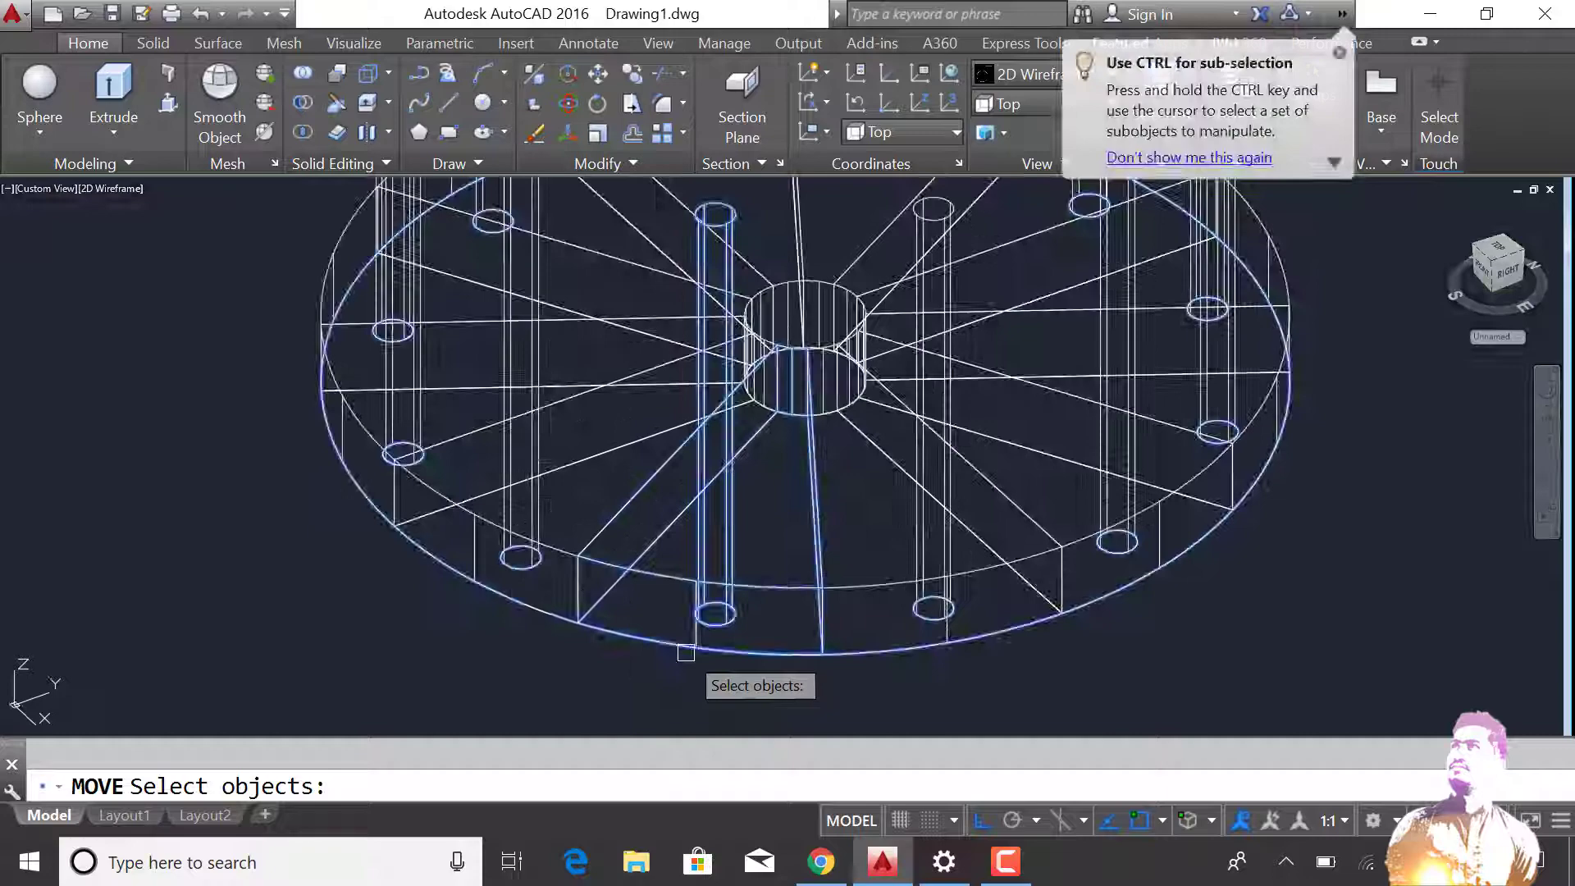
click(701, 586)
key(Return)
click(580, 543)
key(Return)
Step: Lift the next wedge and its post one step higher, then the following block
click(927, 631)
click(1066, 601)
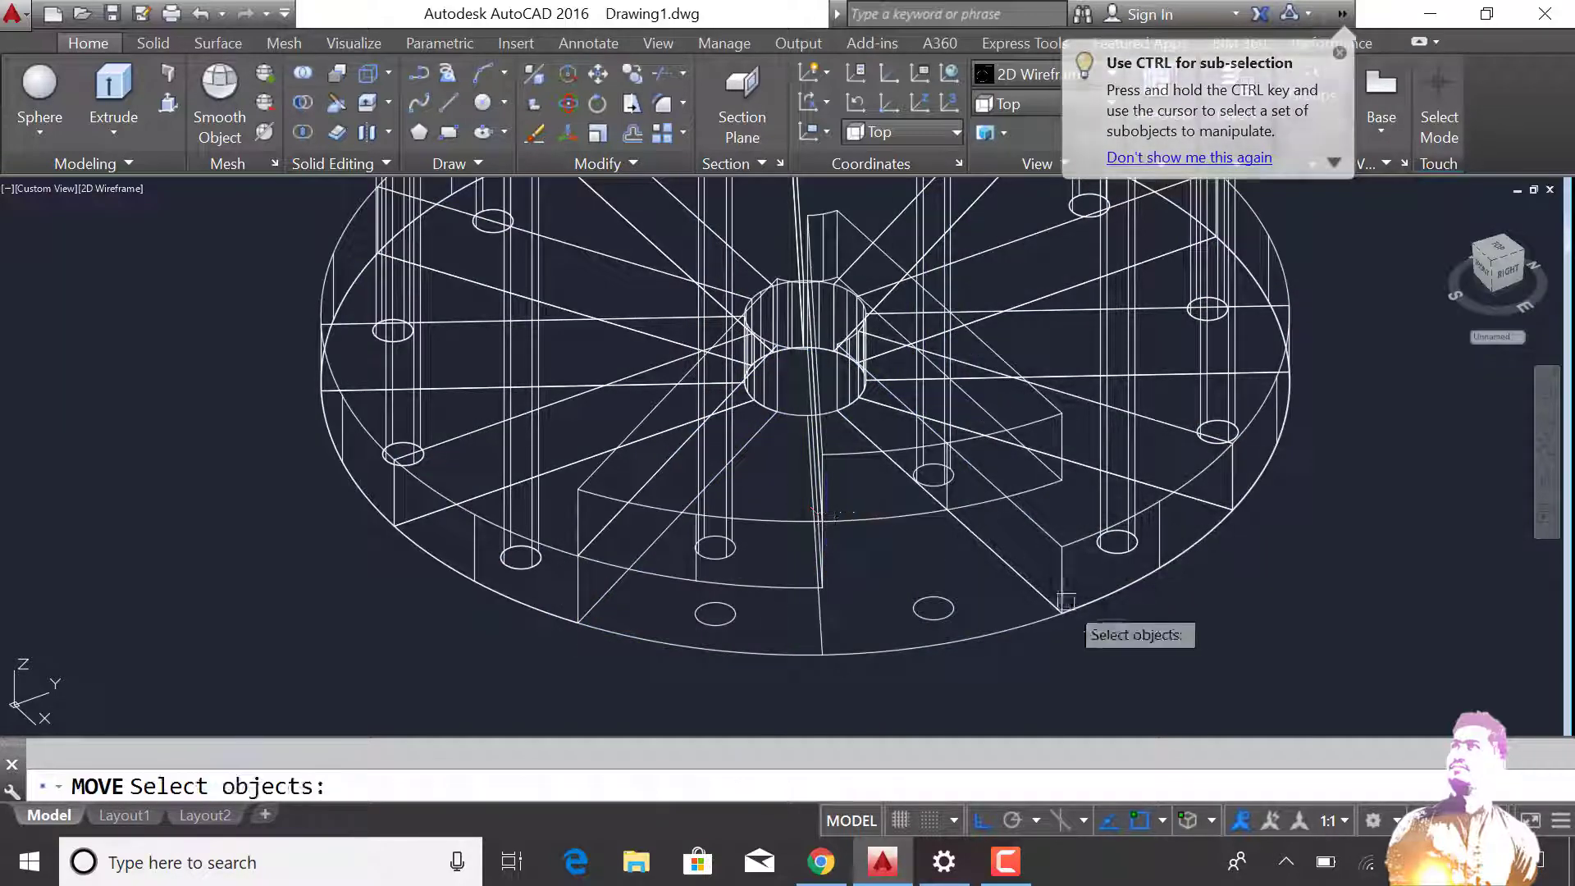
key(Return)
click(1058, 447)
key(Return)
click(1067, 578)
click(1062, 612)
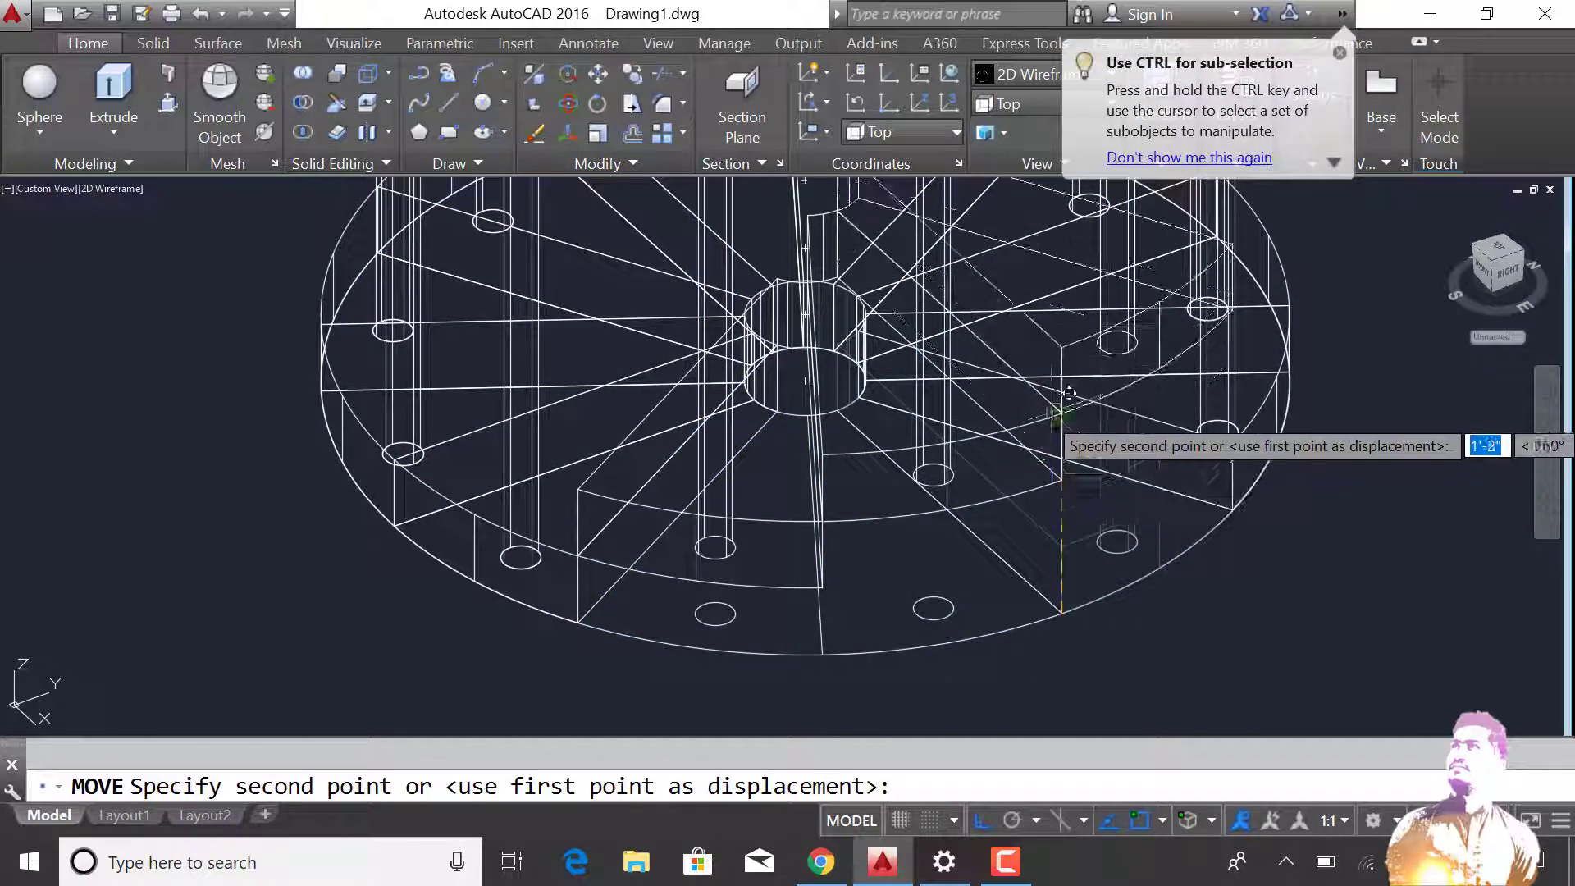
click(1067, 394)
key(Return)
Step: Move the next post together with its step wedge from the step's corner
shift+middle_drag(1067, 393, 1104, 619)
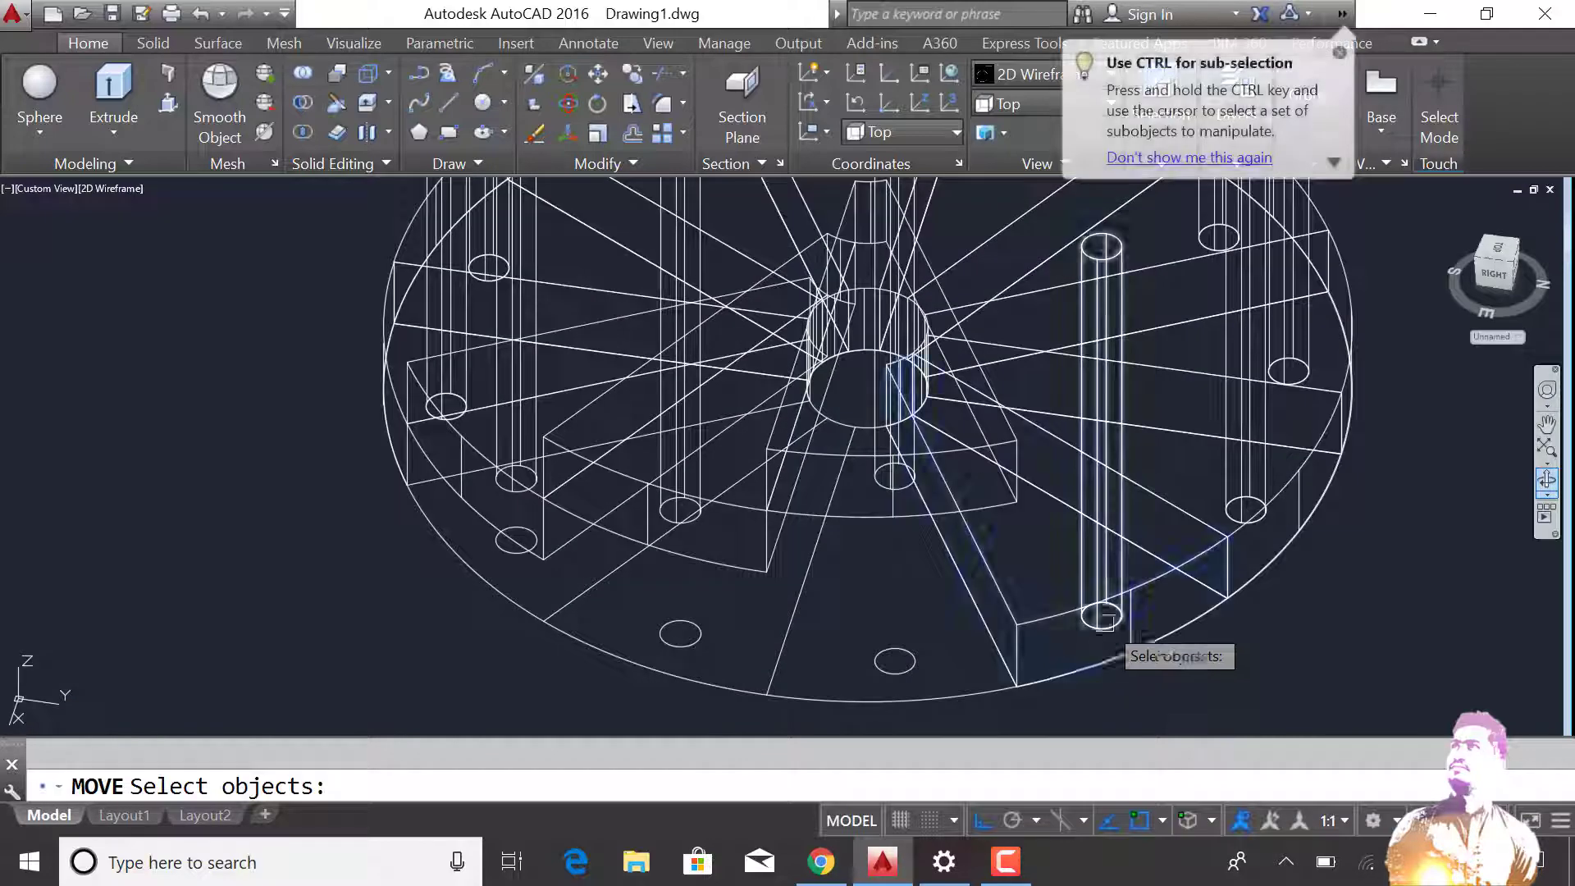
click(1103, 619)
key(Return)
click(1103, 615)
click(1228, 595)
key(Return)
click(1228, 595)
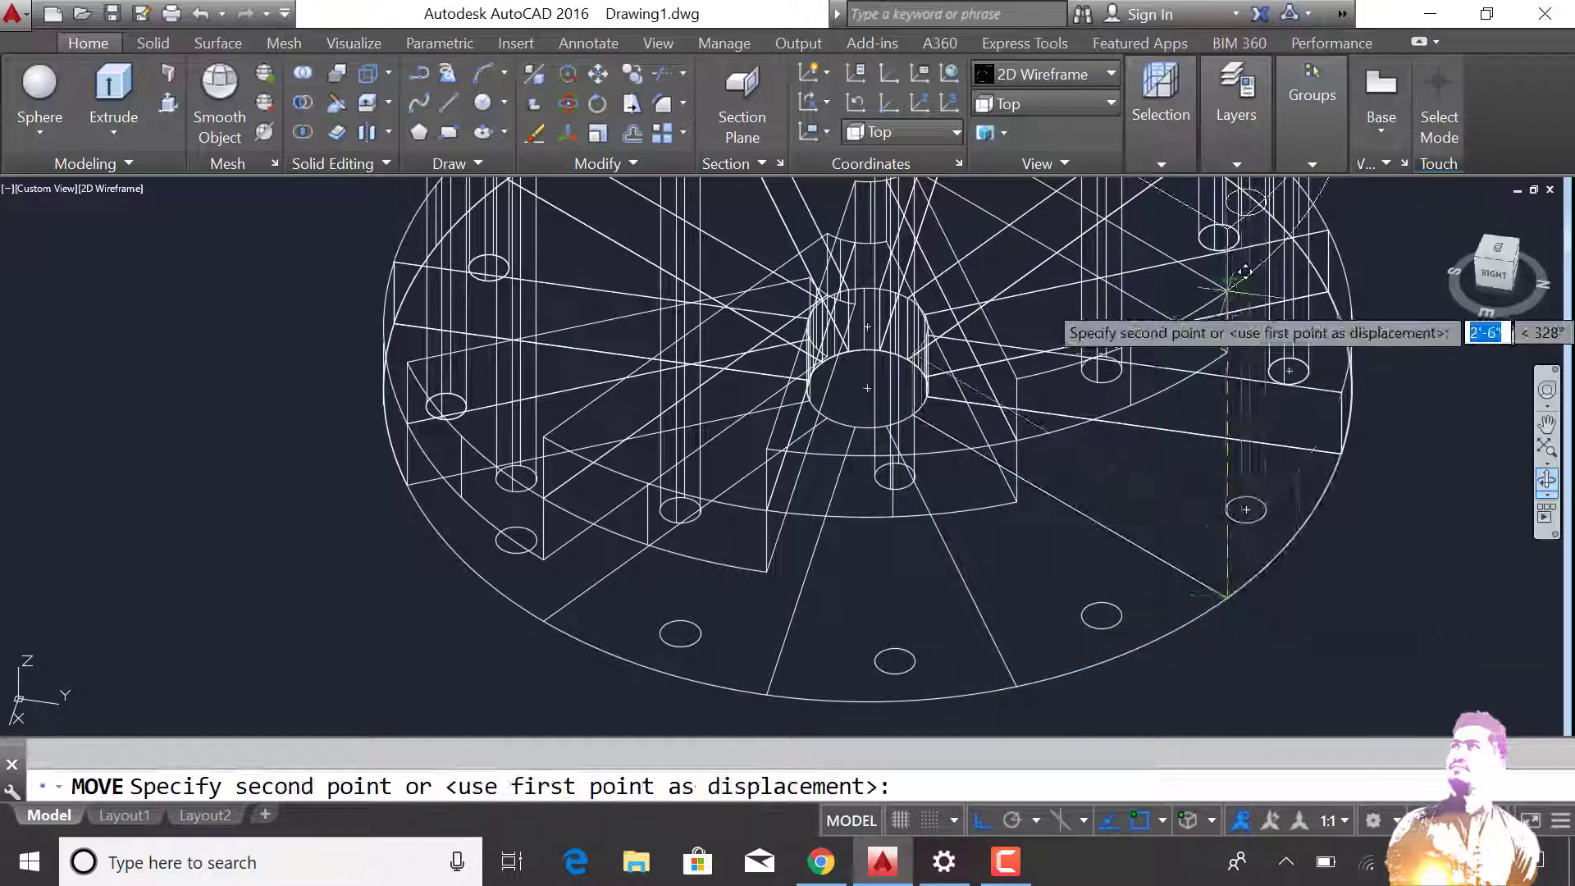
Step: Stack the next step on top of the previous one
shift+middle_drag(1228, 289, 1182, 560)
click(1181, 559)
key(Return)
key(Return)
click(1172, 726)
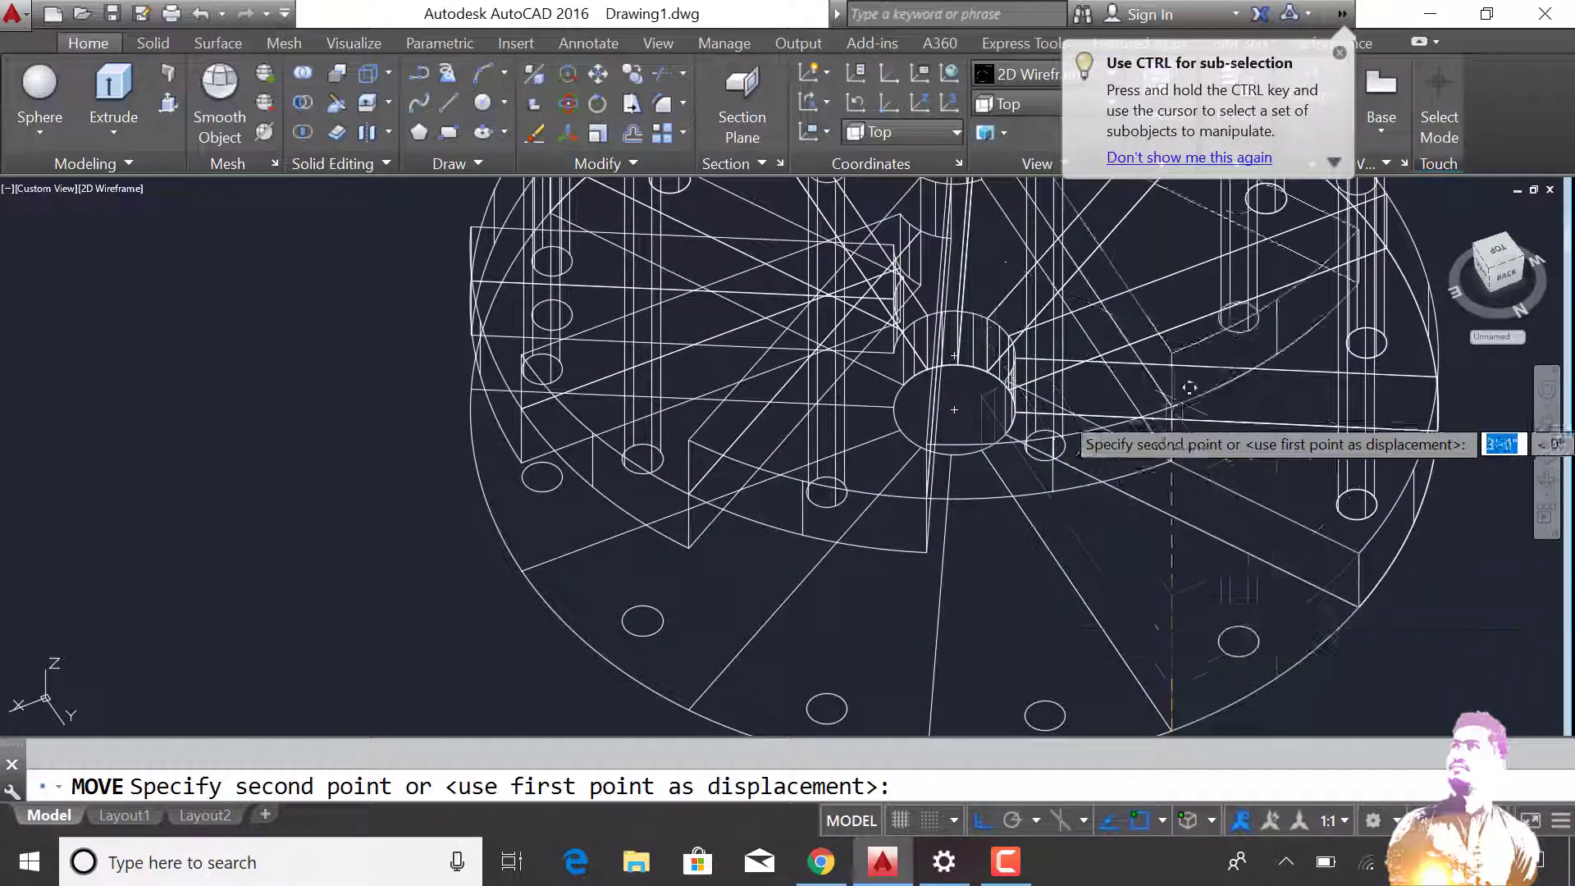
click(1190, 387)
key(Return)
click(1353, 503)
key(Return)
click(1354, 503)
Step: Select the next step and its post and set its outer-corner base point
mouse_move(1354, 503)
shift+middle_down()
mouse_move(1258, 519)
mouse_move(1190, 328)
shift+middle_up()
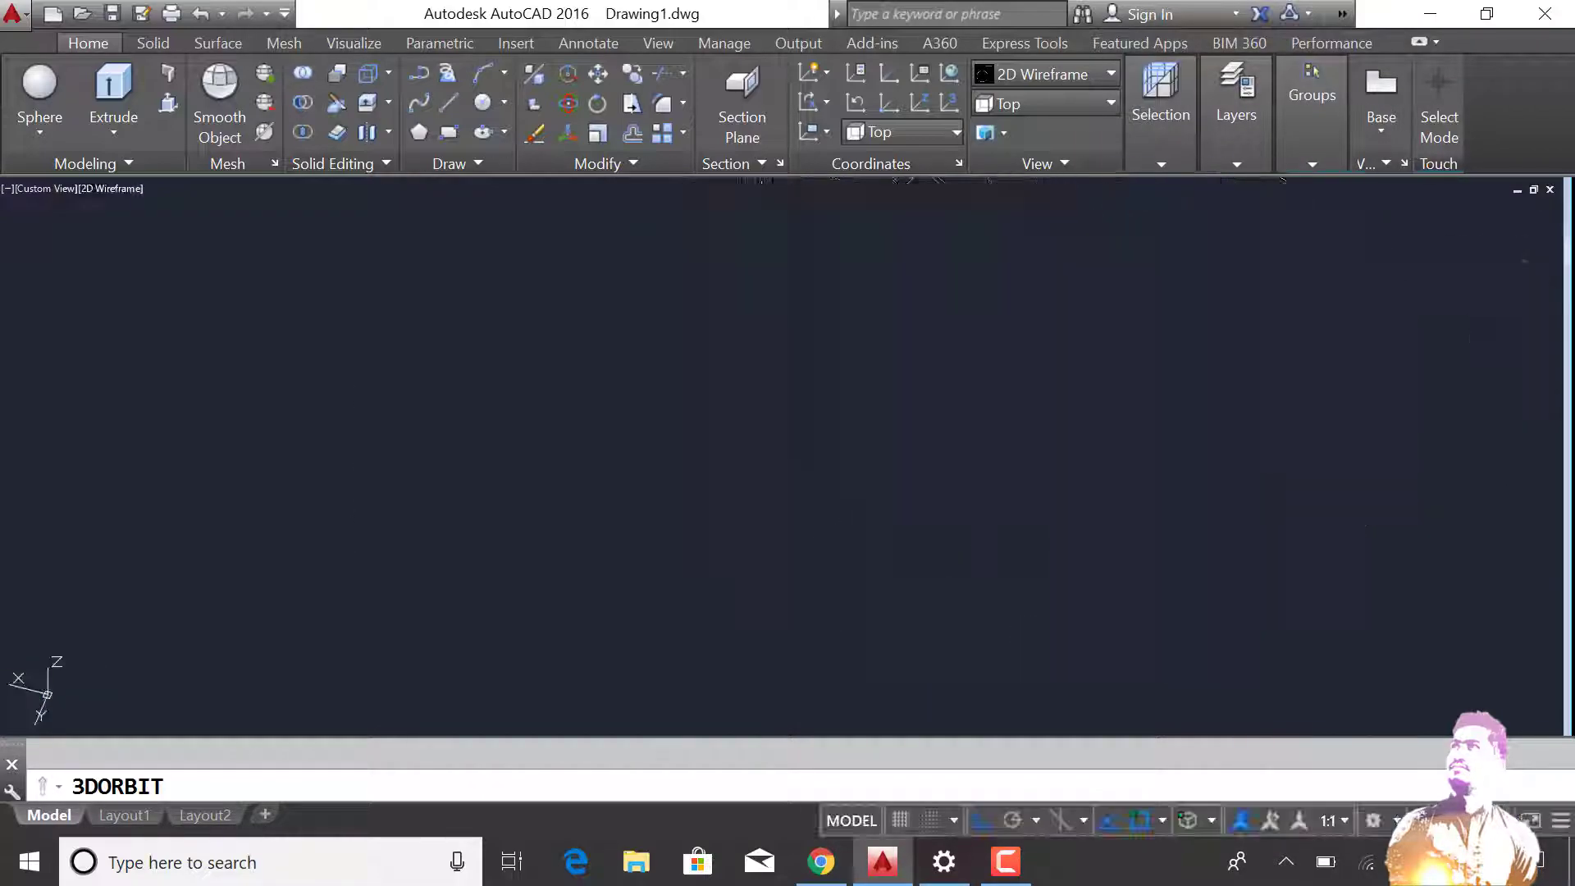
click(1066, 410)
click(1118, 380)
key(Return)
click(1291, 607)
key(Return)
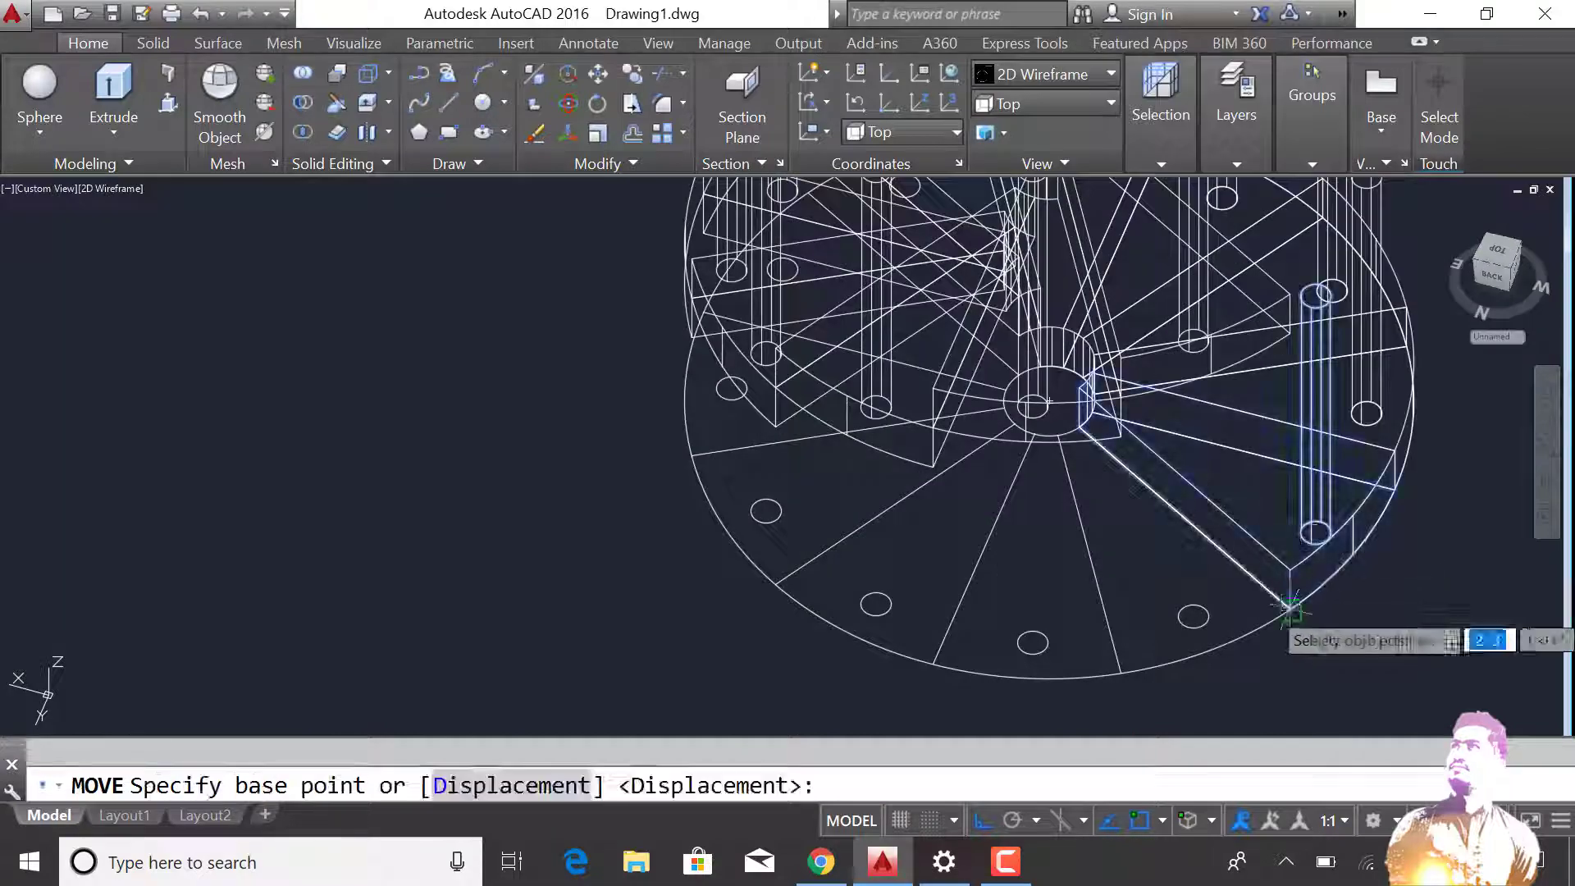
Step: Pick a base point on the step's outer edge, then end the move and reorient the view
shift+middle_drag(1291, 607, 1190, 533)
scroll(1148, 574, up, 3)
key(Return)
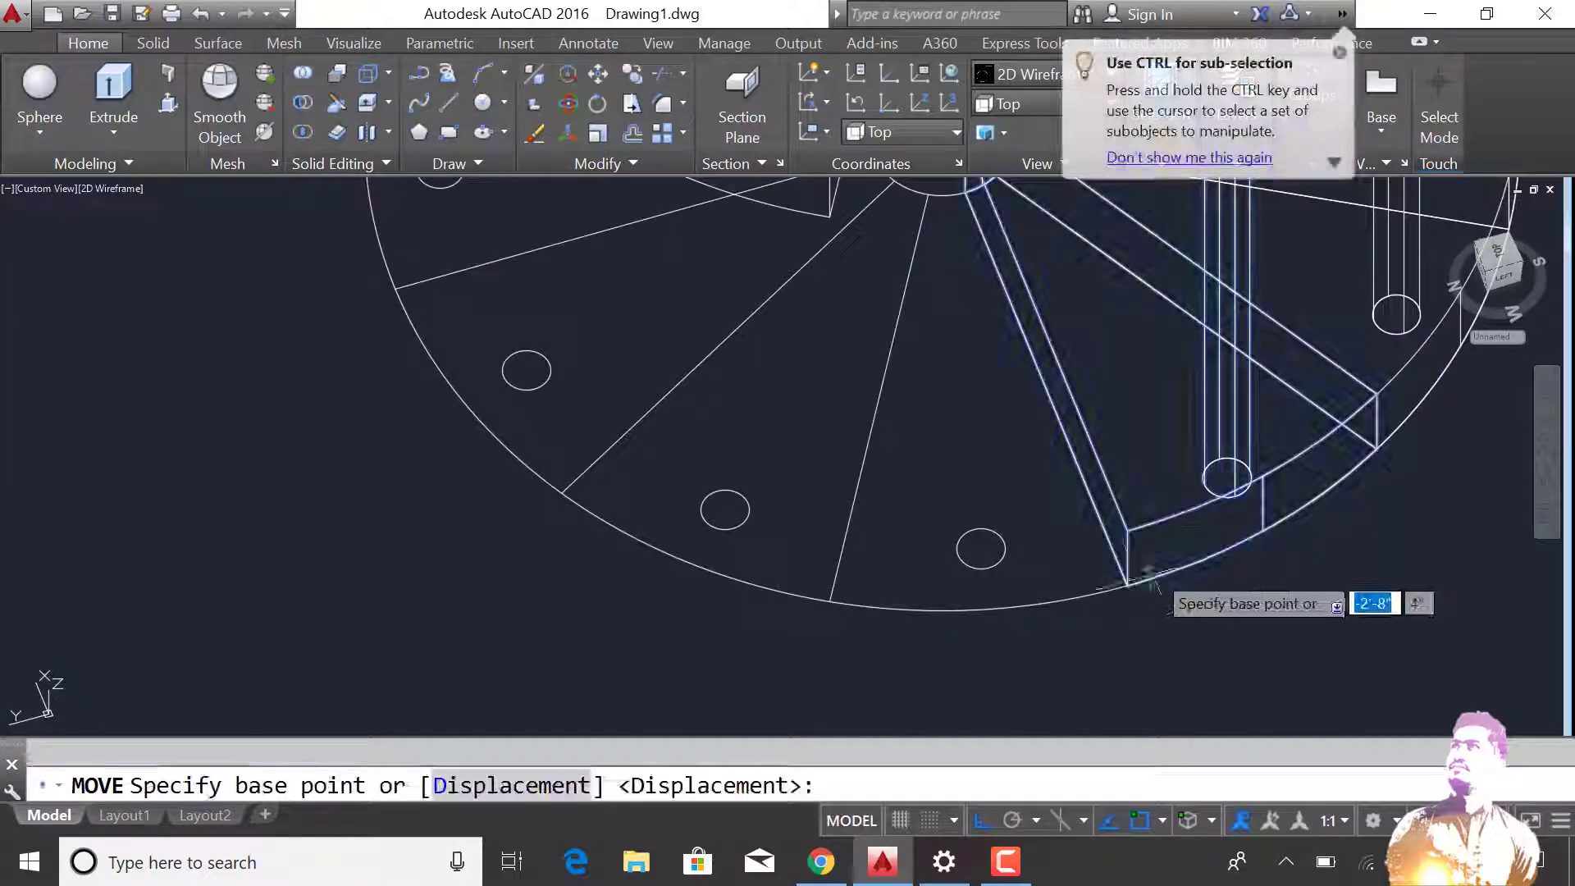
click(1148, 578)
key(Escape)
scroll(1231, 533, down, 3)
mouse_move(1370, 527)
shift+middle_down()
mouse_move(1205, 541)
mouse_move(1272, 514)
shift+middle_up()
key(Escape)
Step: Try moving another step from its corner, cancelling the unfinished move
key(Return)
click(1231, 492)
key(Return)
click(1231, 566)
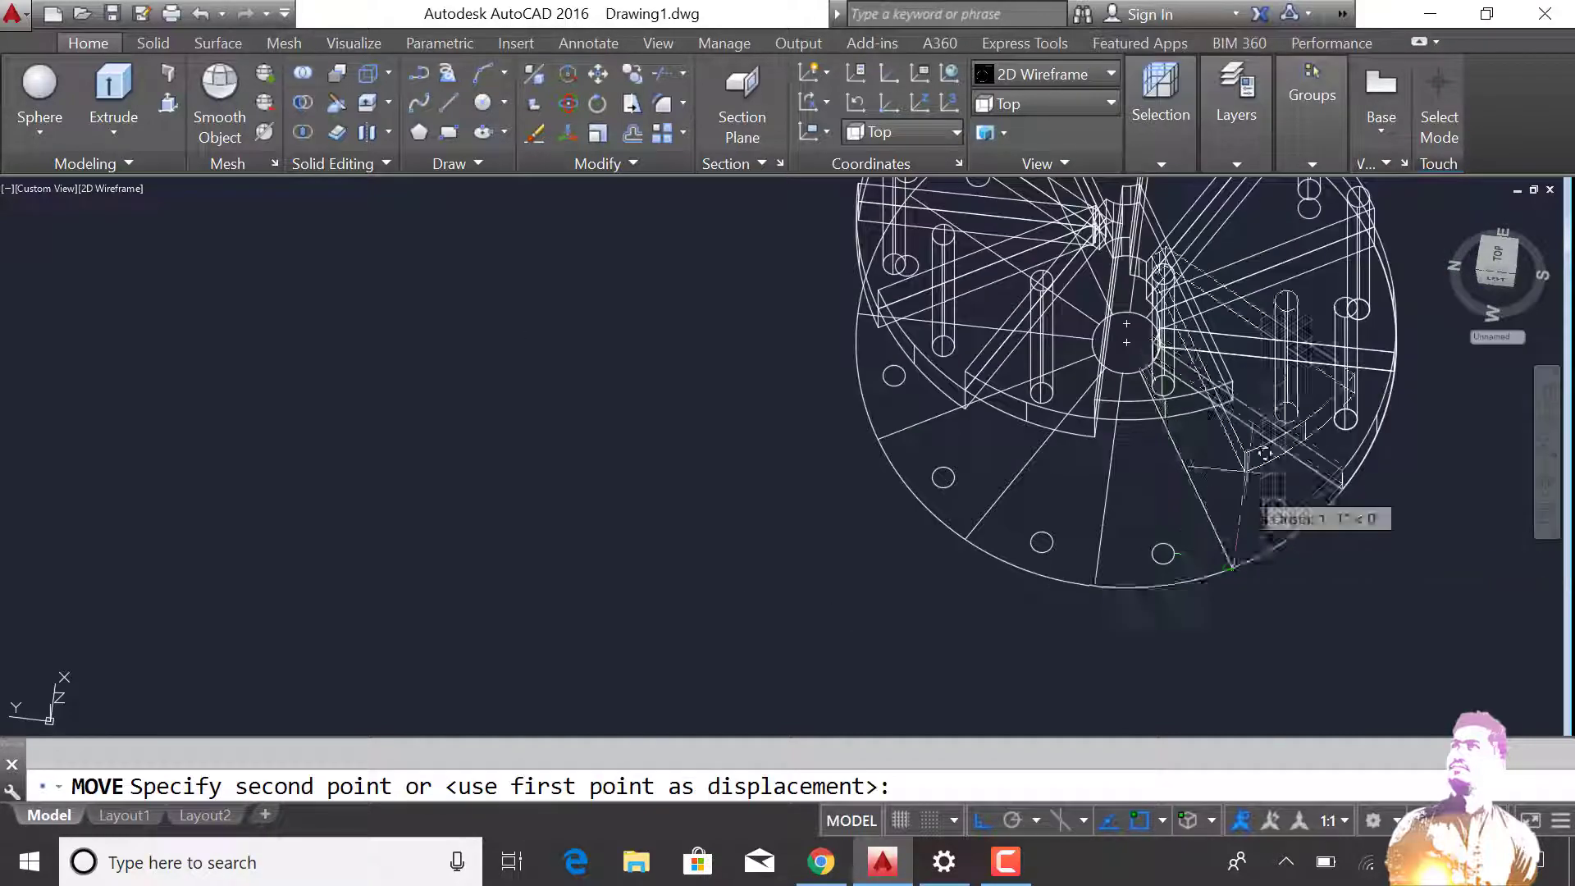
scroll(1264, 454, up, 3)
key(Escape)
scroll(1264, 454, down, 5)
mouse_move(1264, 453)
shift+middle_down()
mouse_move(1256, 426)
mouse_move(1284, 406)
mouse_move(1266, 429)
shift+middle_up()
key(Escape)
Step: Move one more step from its corner, check the stacking and zoom extents
key(Return)
click(1125, 580)
key(Return)
click(1154, 441)
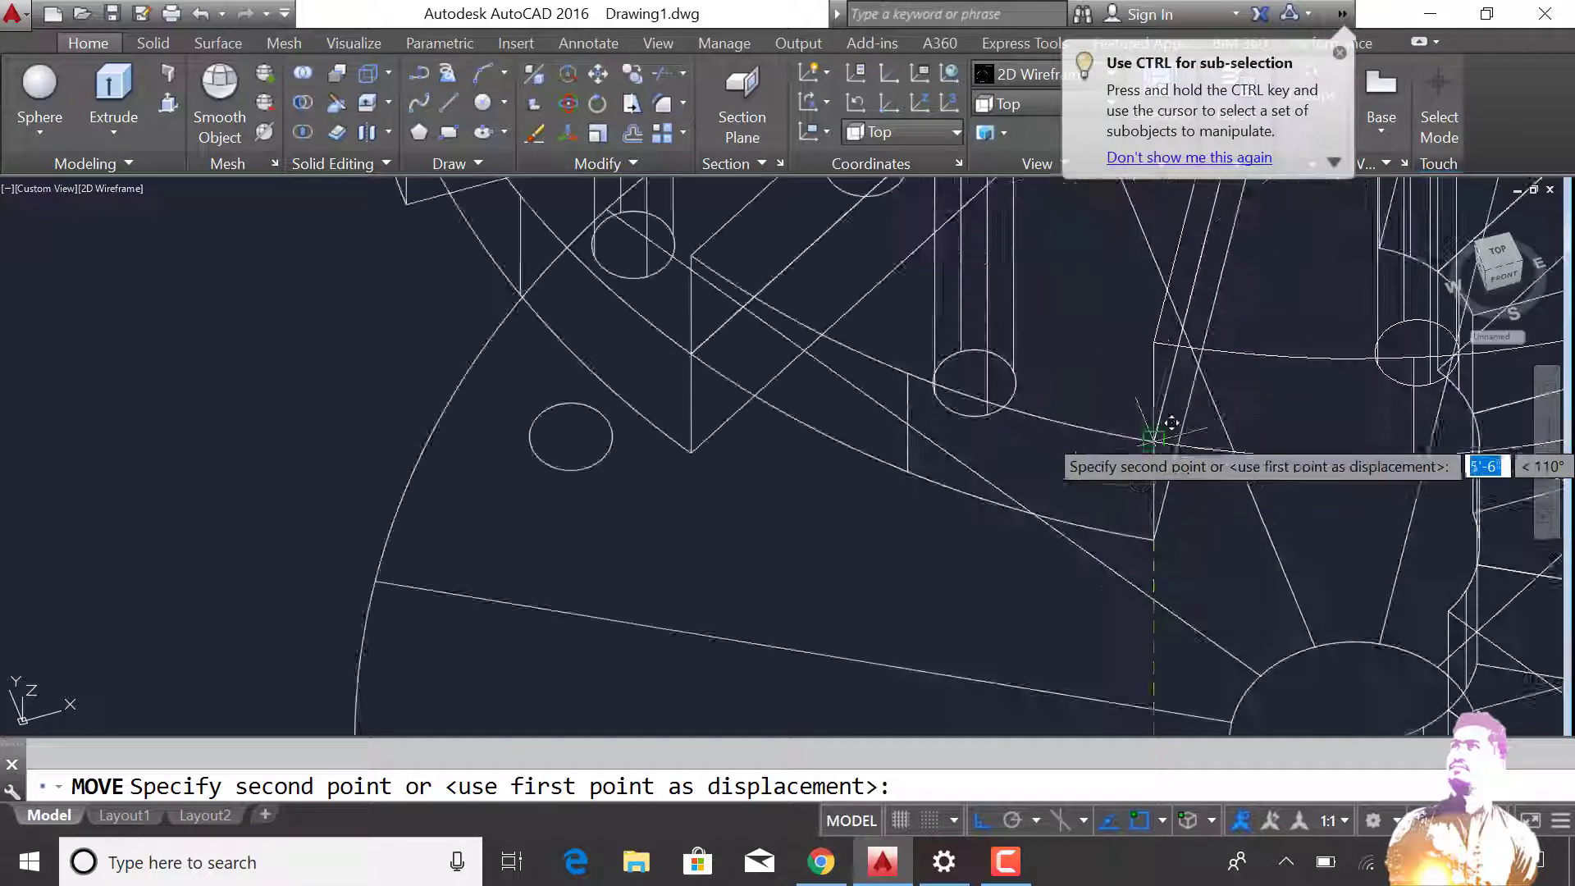
key(Escape)
scroll(1171, 422, down, 5)
key(Return)
key(Escape)
shift+middle_drag(1214, 467, 1256, 494)
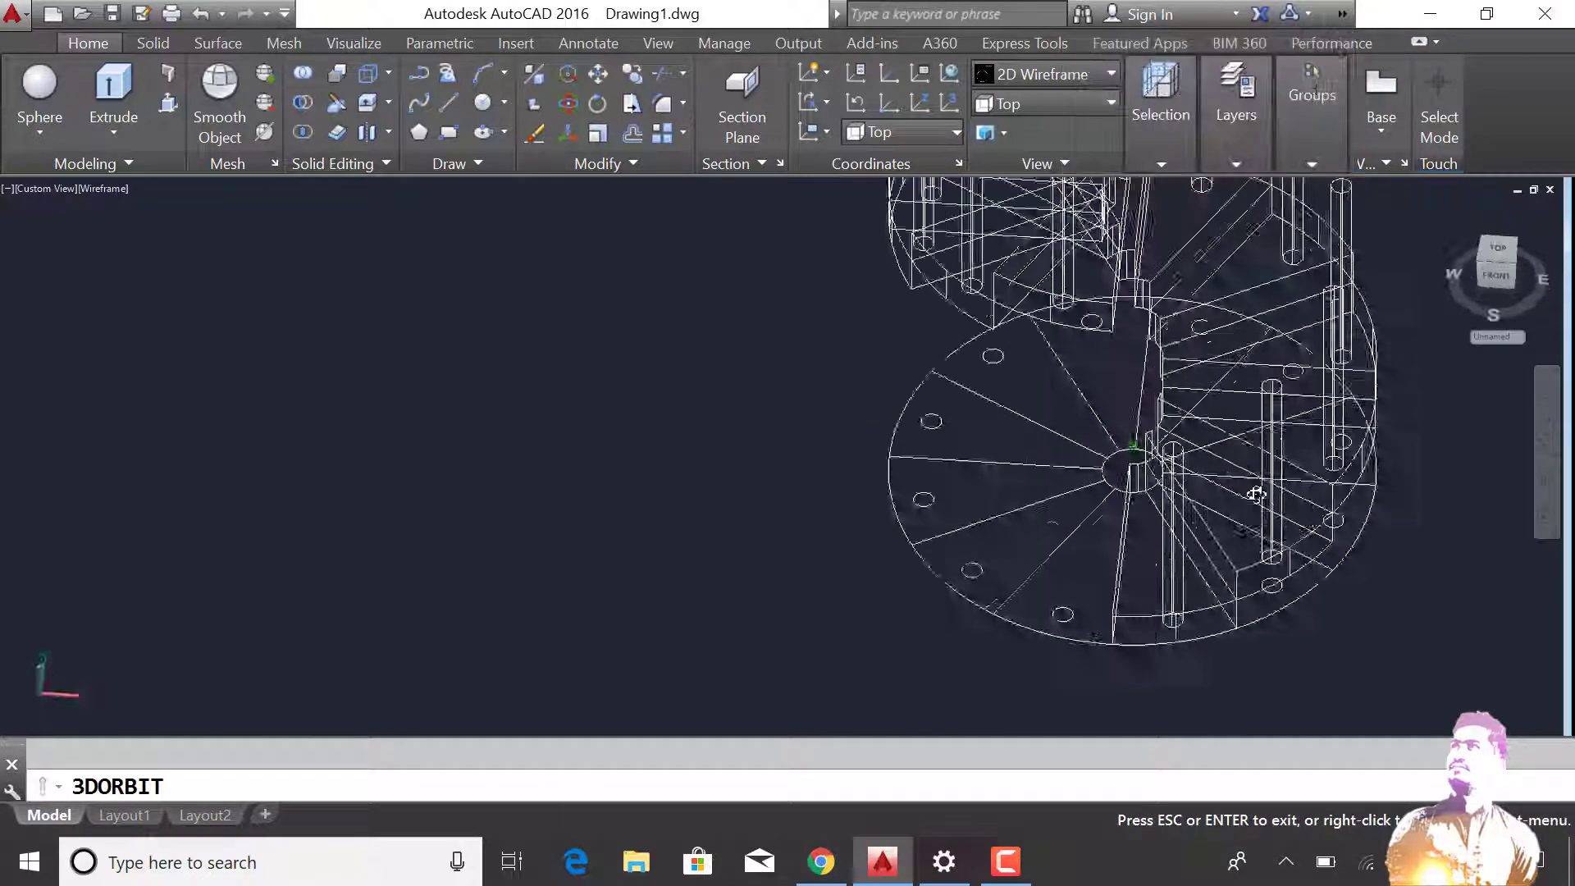
middle_click(1075, 484)
middle_click(1075, 484)
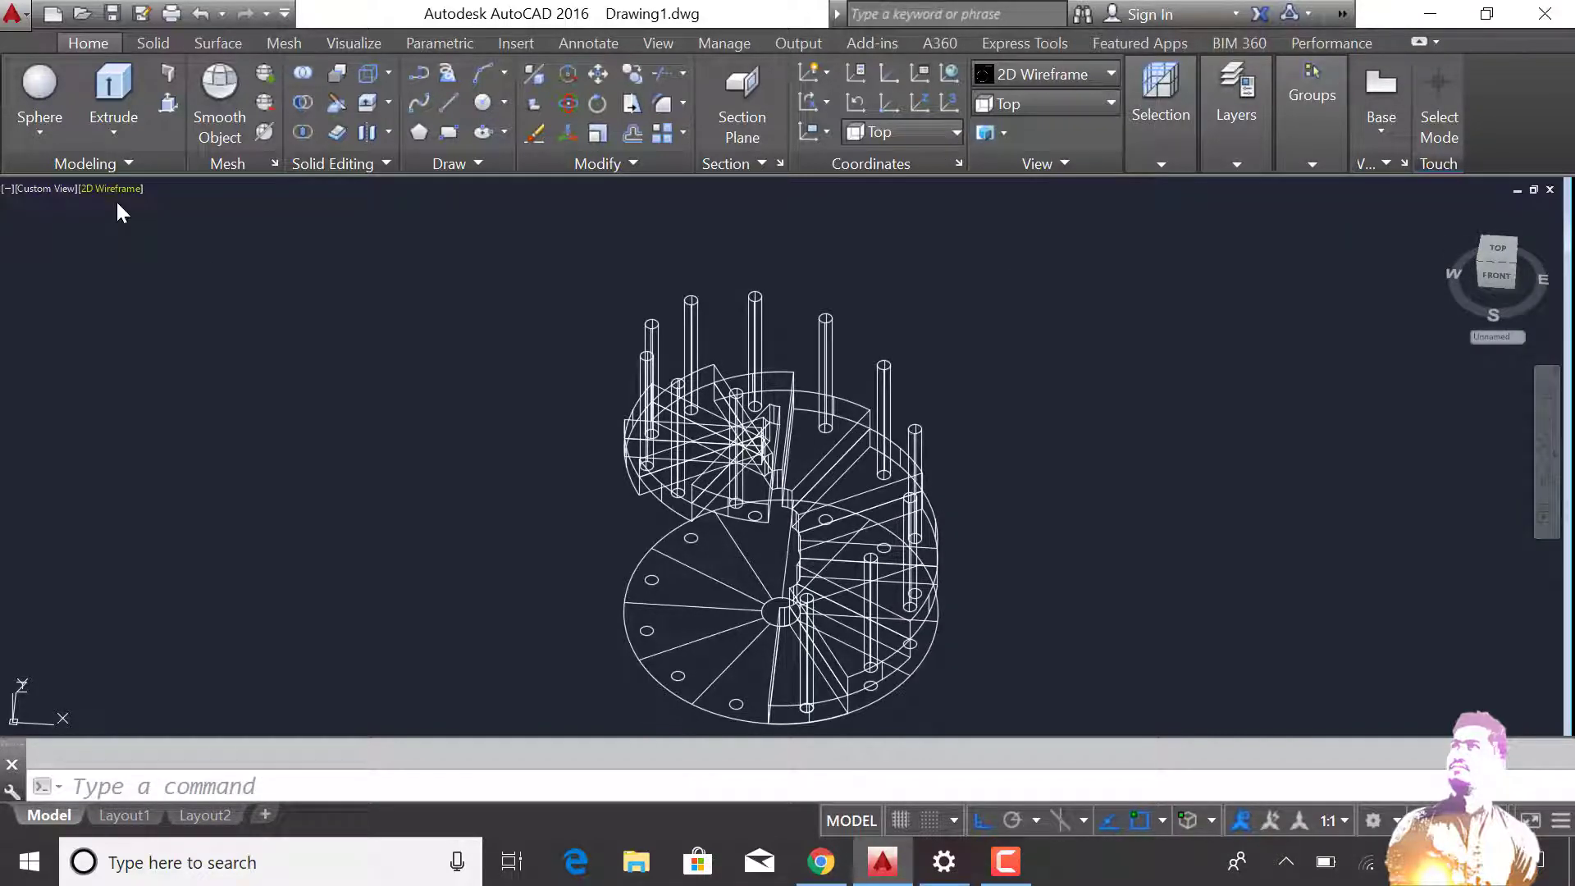
Step: Switch the model to a shaded visual style
click(111, 189)
click(188, 343)
mouse_move(1372, 542)
shift+middle_down()
mouse_move(1332, 522)
mouse_move(1283, 538)
shift+middle_up()
text(c)
key(Return)
key(Escape)
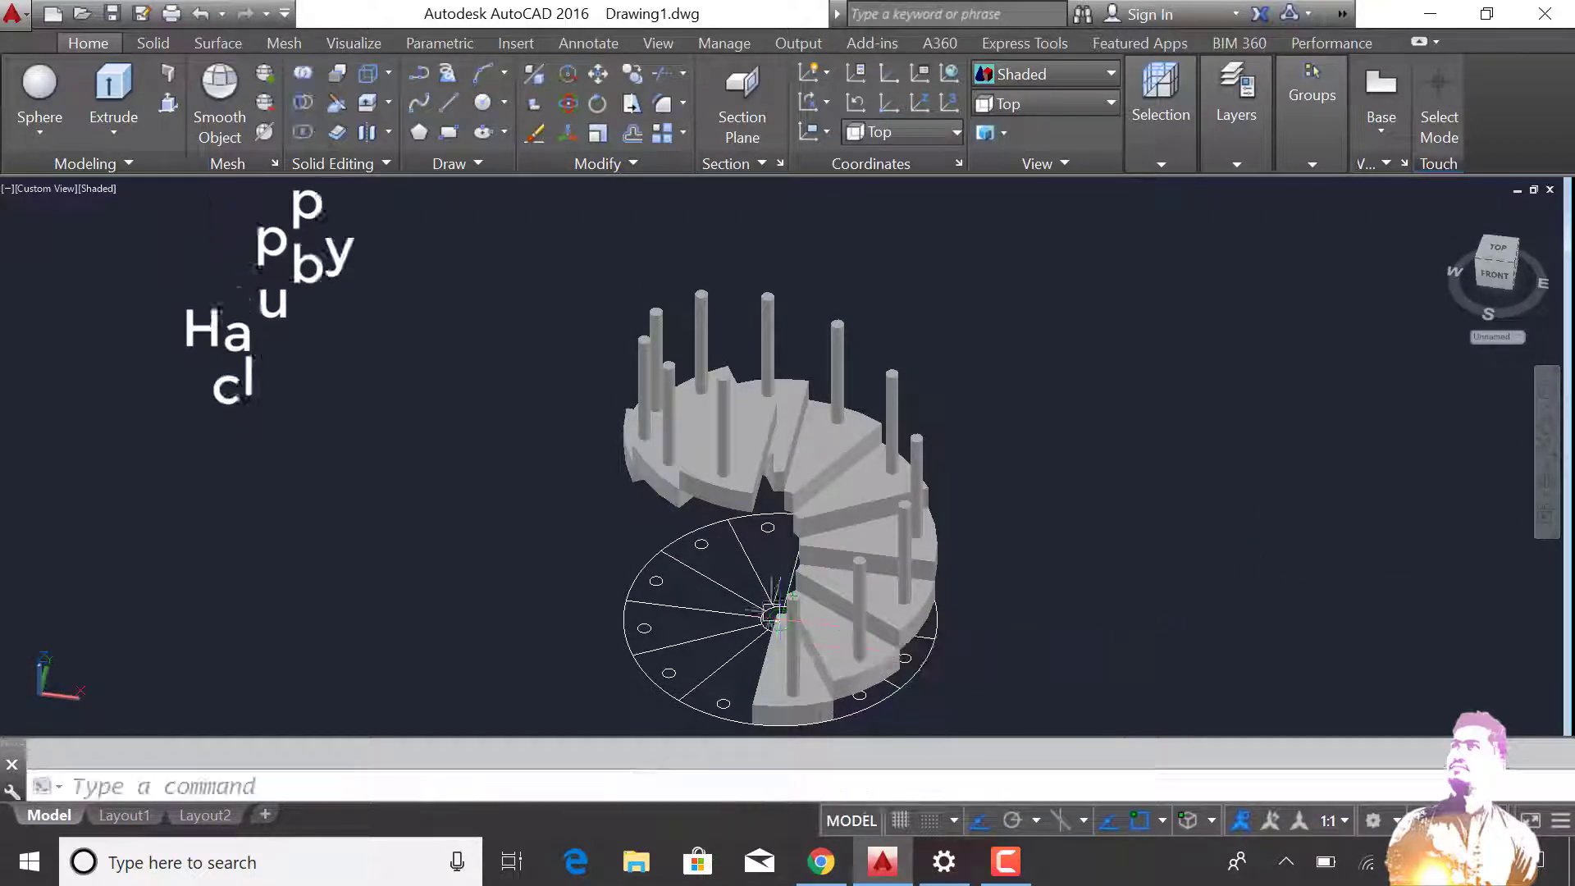
Step: Extrude the small centre circle up to the column height with EXT
text(ext)
key(Return)
scroll(790, 604, up, 3)
click(790, 604)
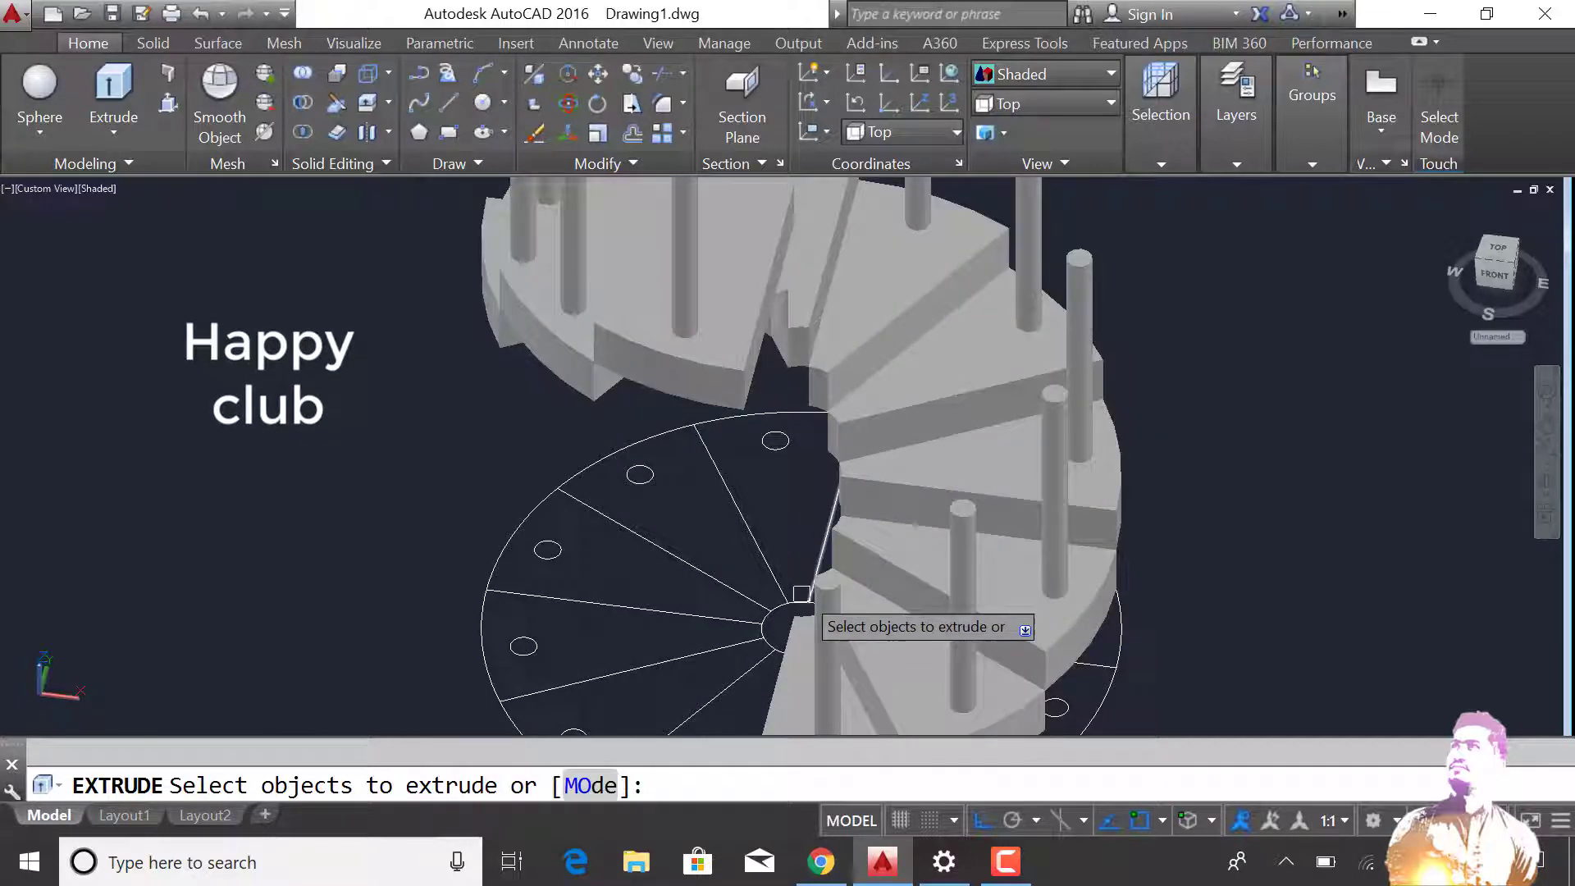
key(Return)
scroll(792, 506, up, 5)
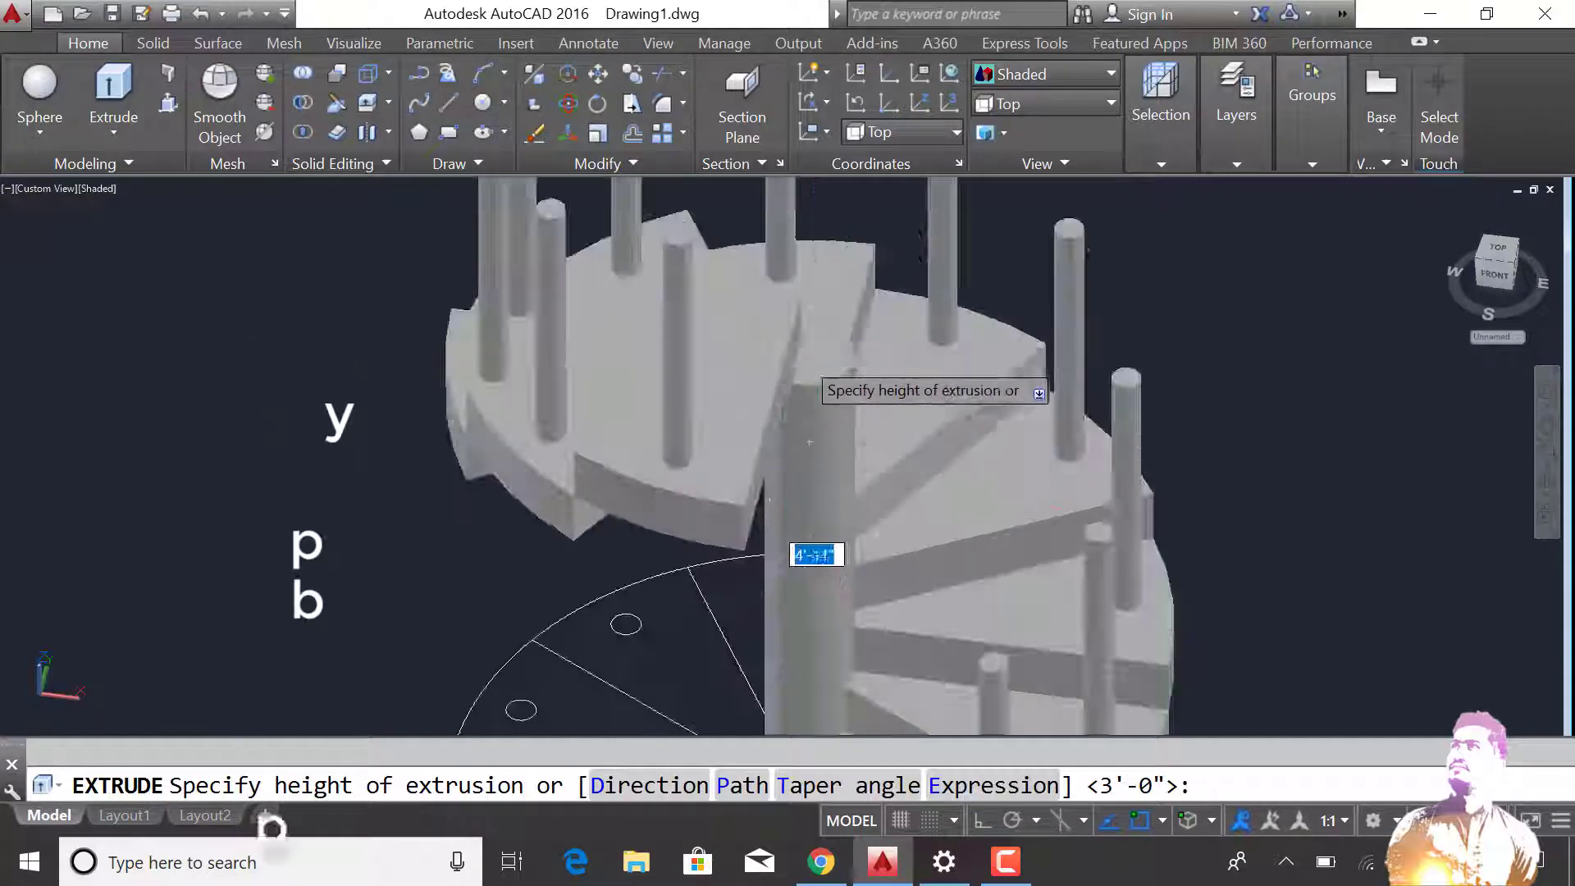
click(801, 295)
scroll(980, 395, down, 5)
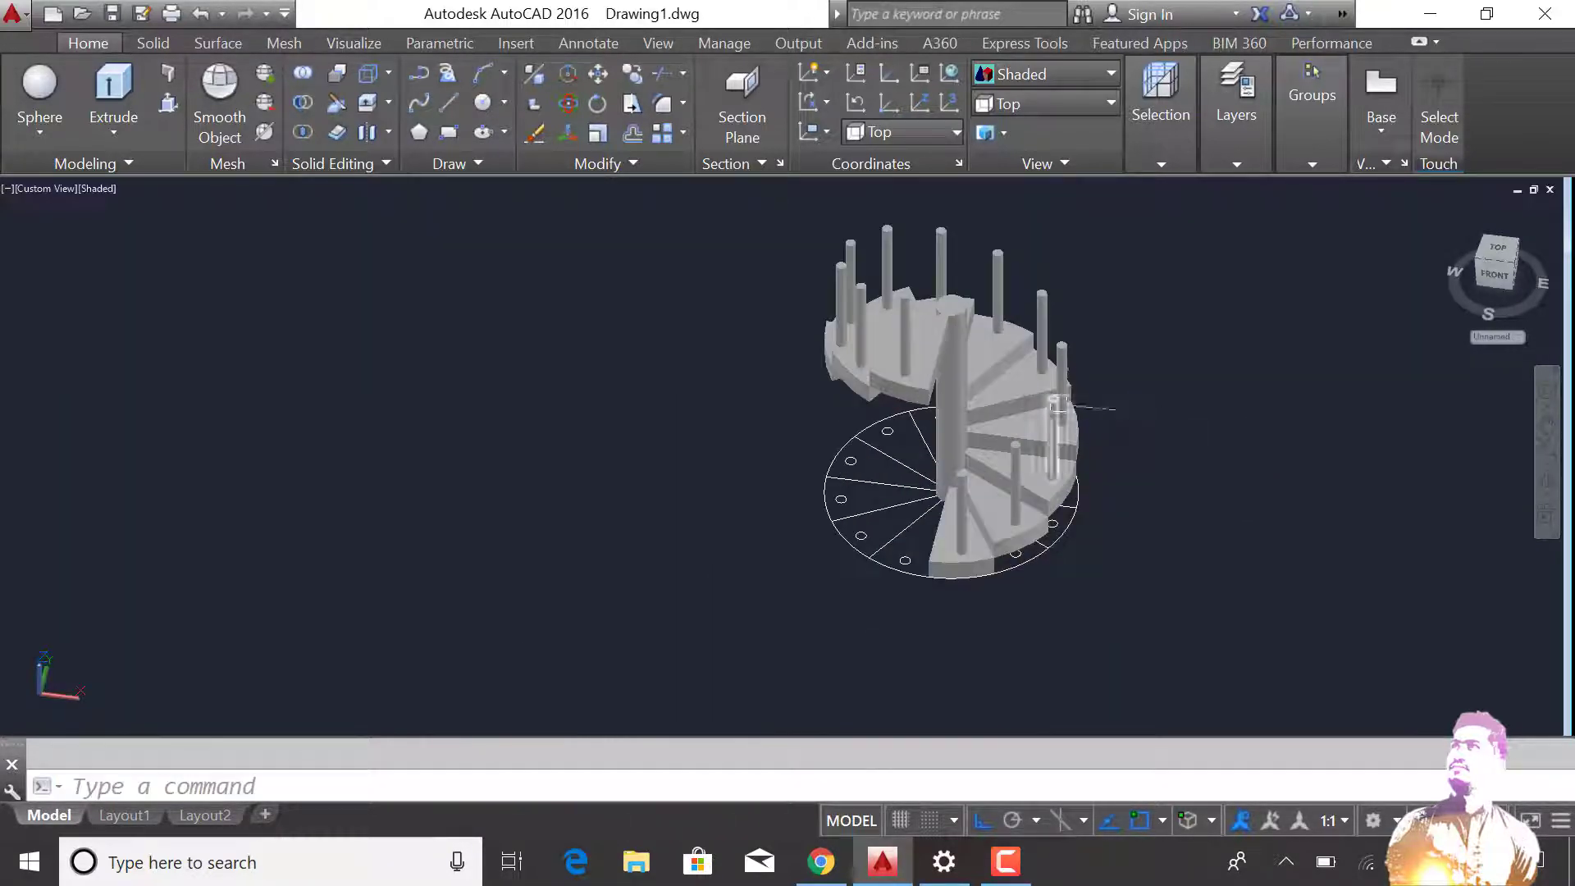
Step: Start a 3D polyline on a post top and add the next two post tops
text(3dpol)
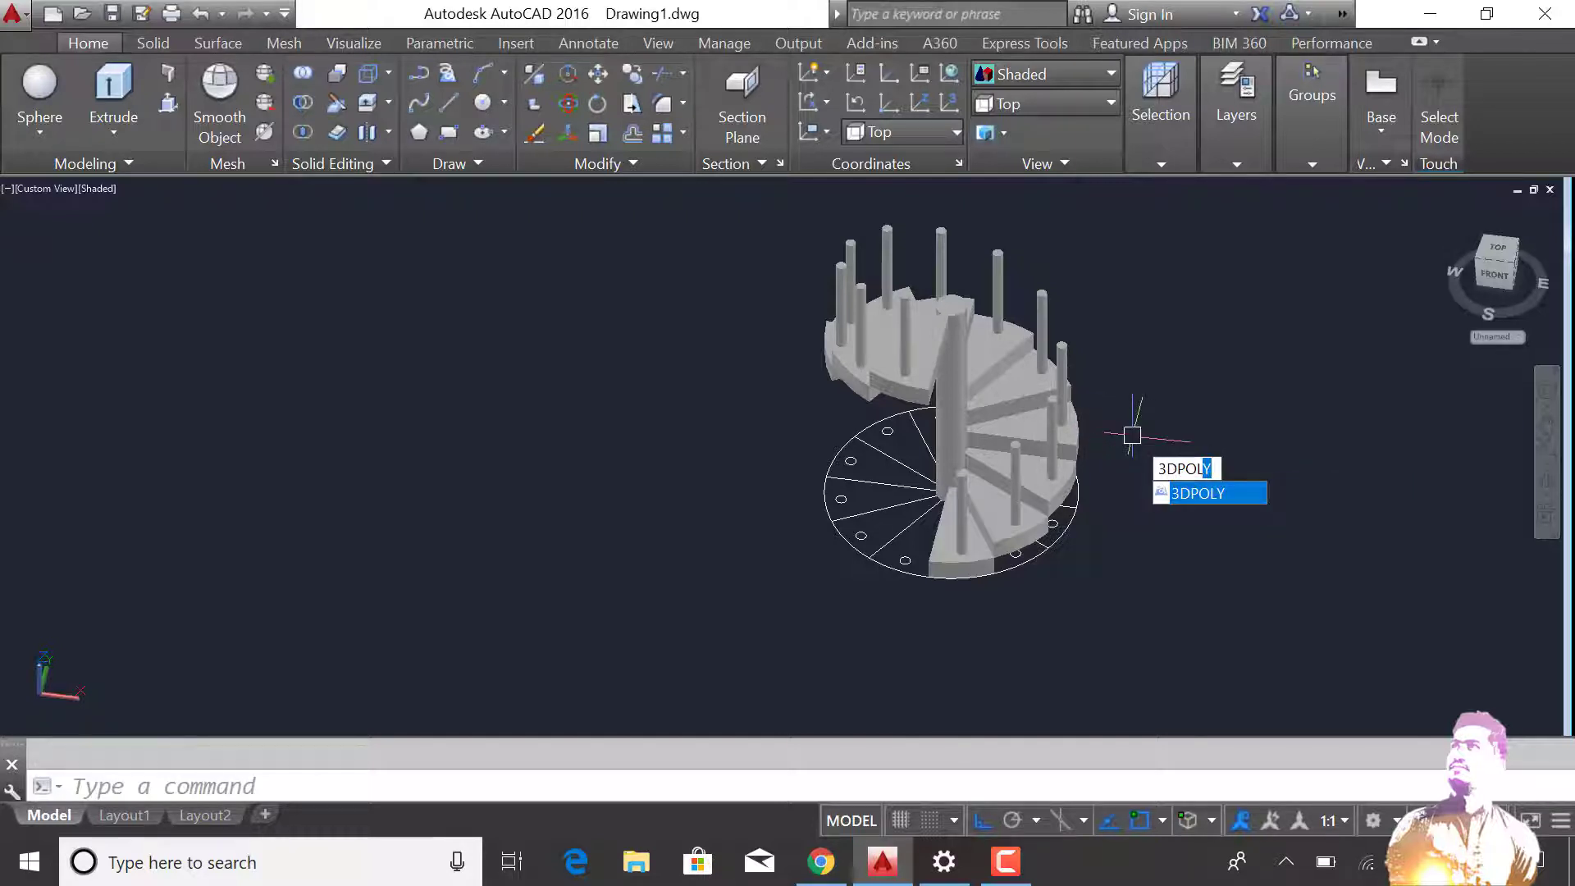
key(Return)
scroll(963, 484, up, 3)
click(961, 464)
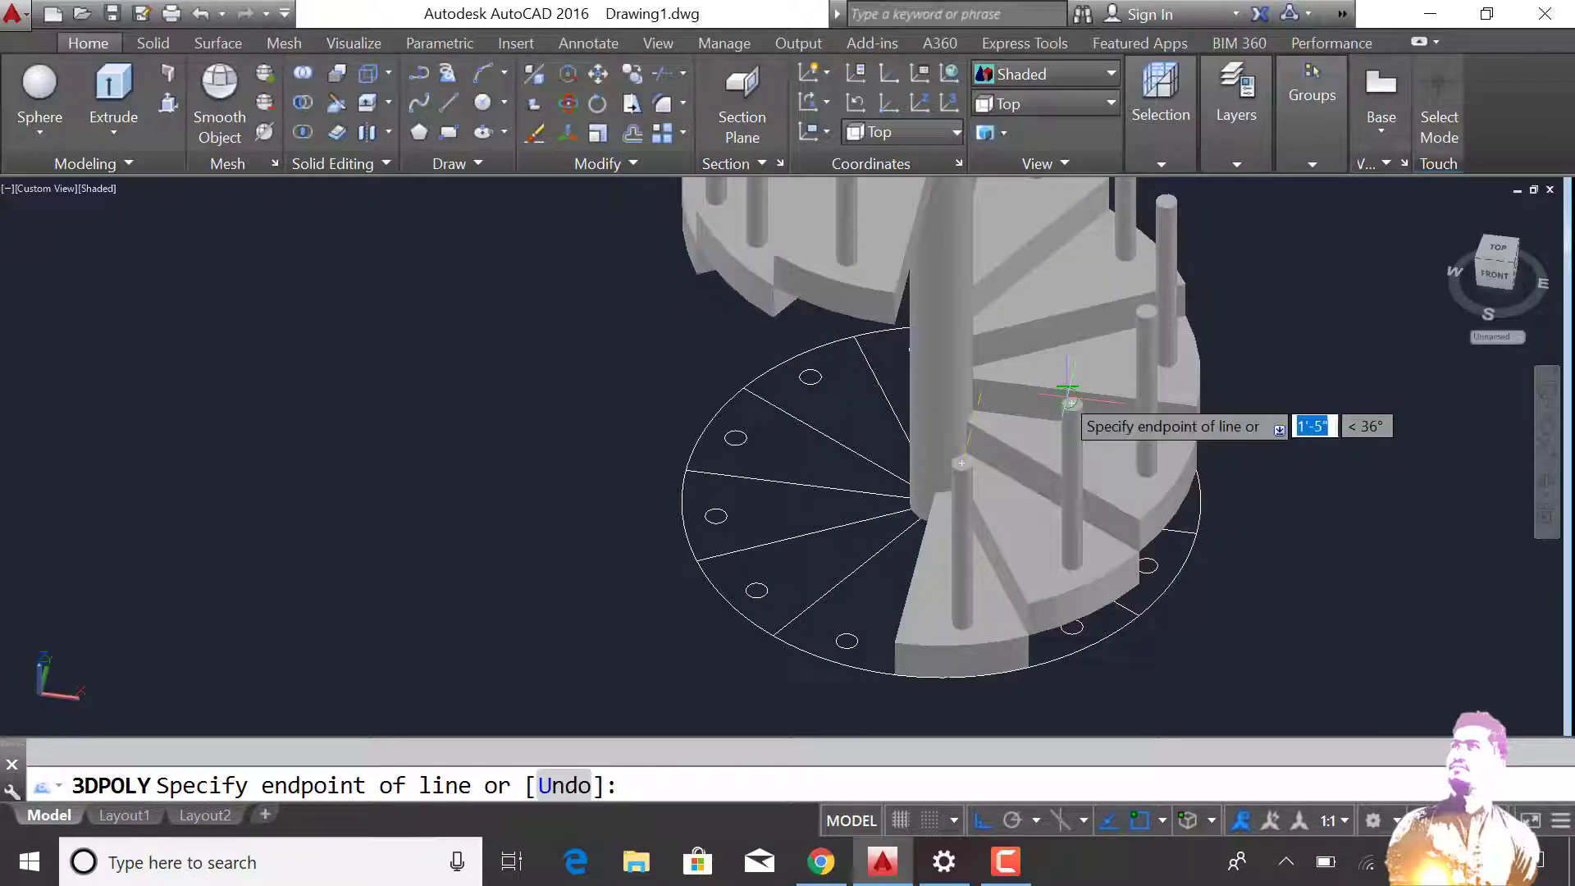
click(1166, 203)
scroll(1158, 305, down, 3)
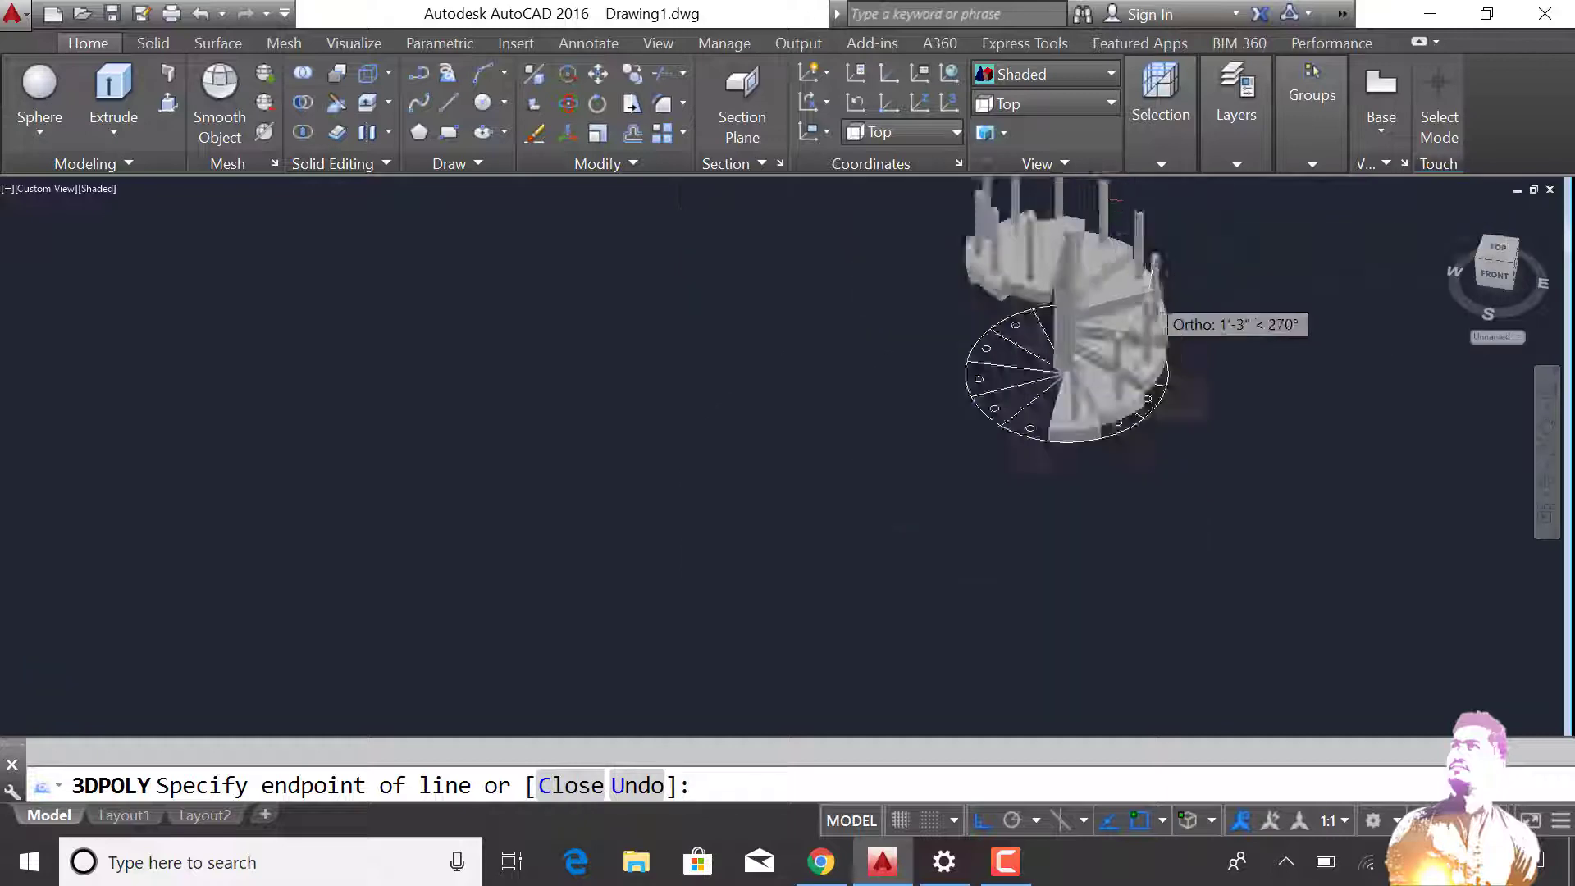
scroll(1161, 316, up, 5)
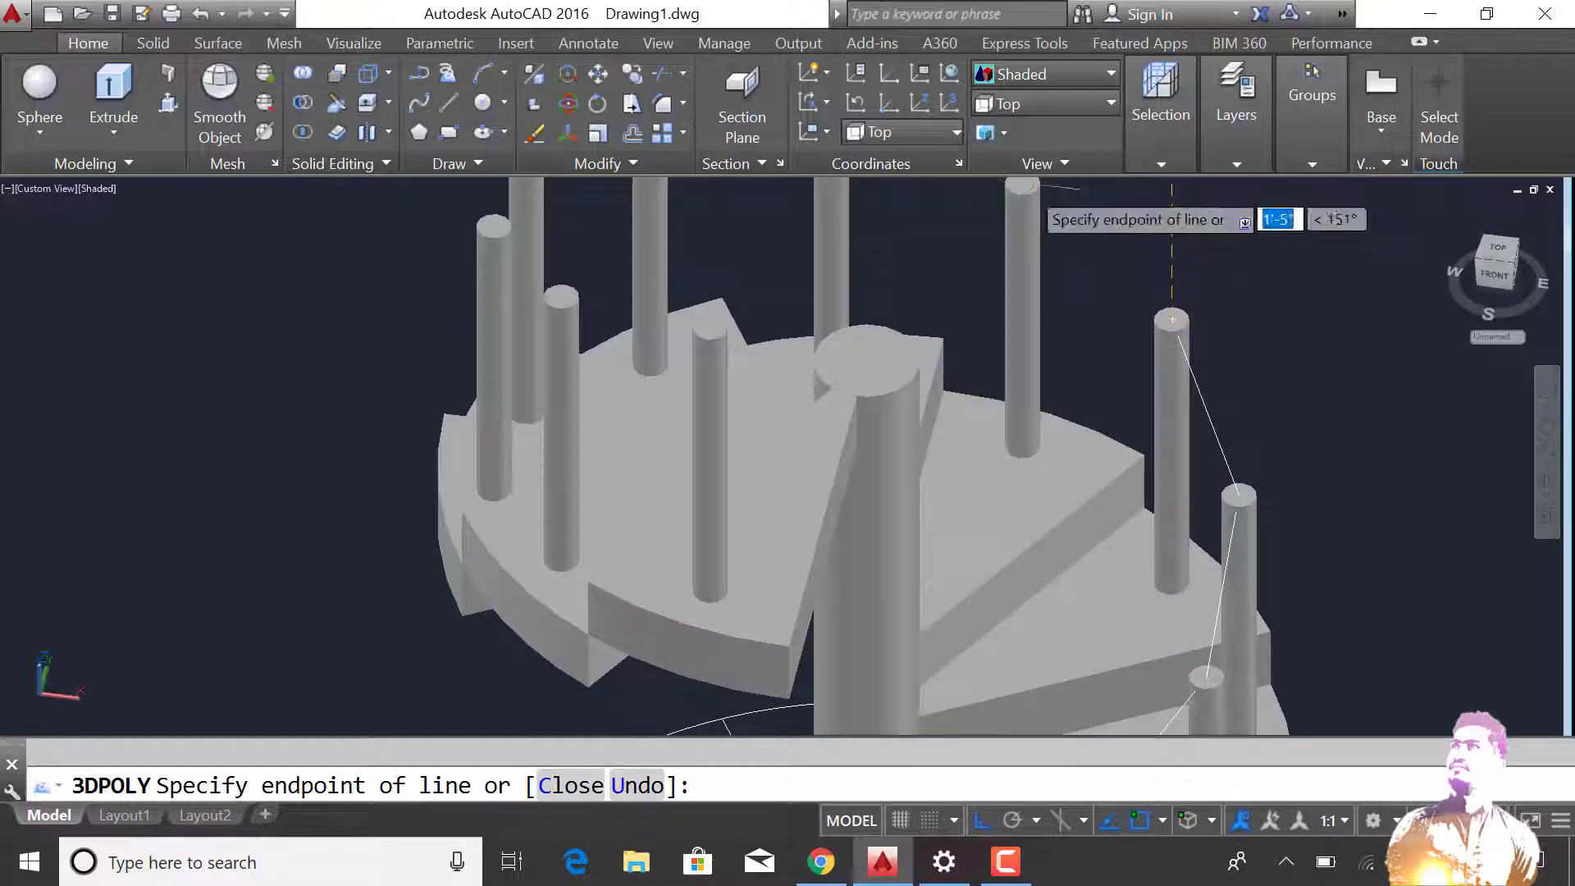
click(1172, 319)
Step: Continue the rail path across the remaining post tops to the left post and finish it
scroll(1067, 328, down, 3)
scroll(952, 218, up, 3)
scroll(935, 216, up, 2)
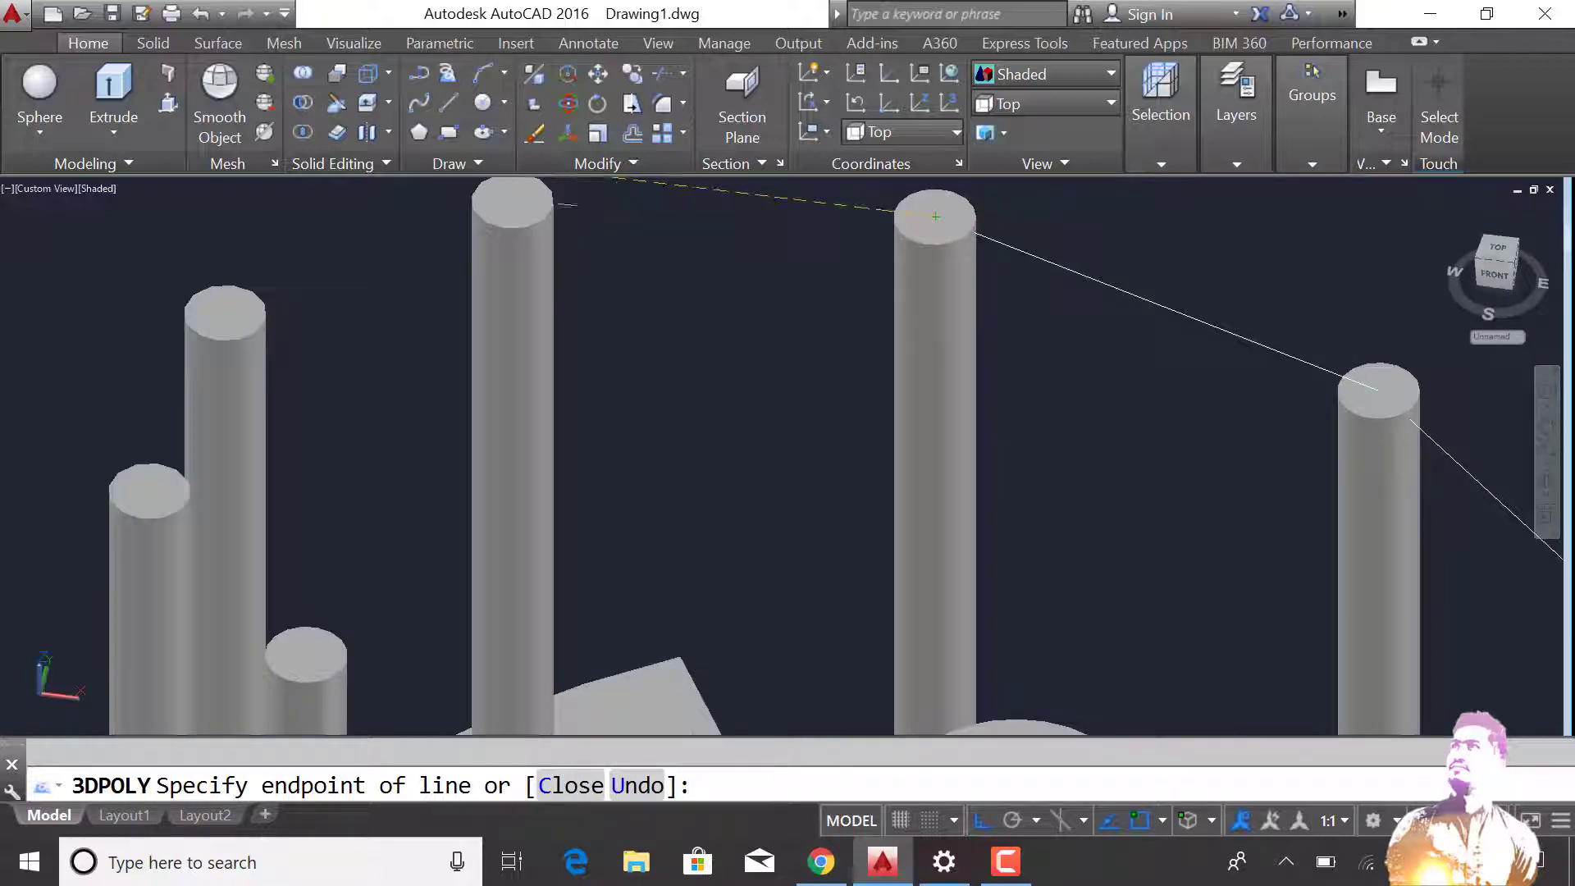
click(935, 216)
click(513, 201)
click(223, 314)
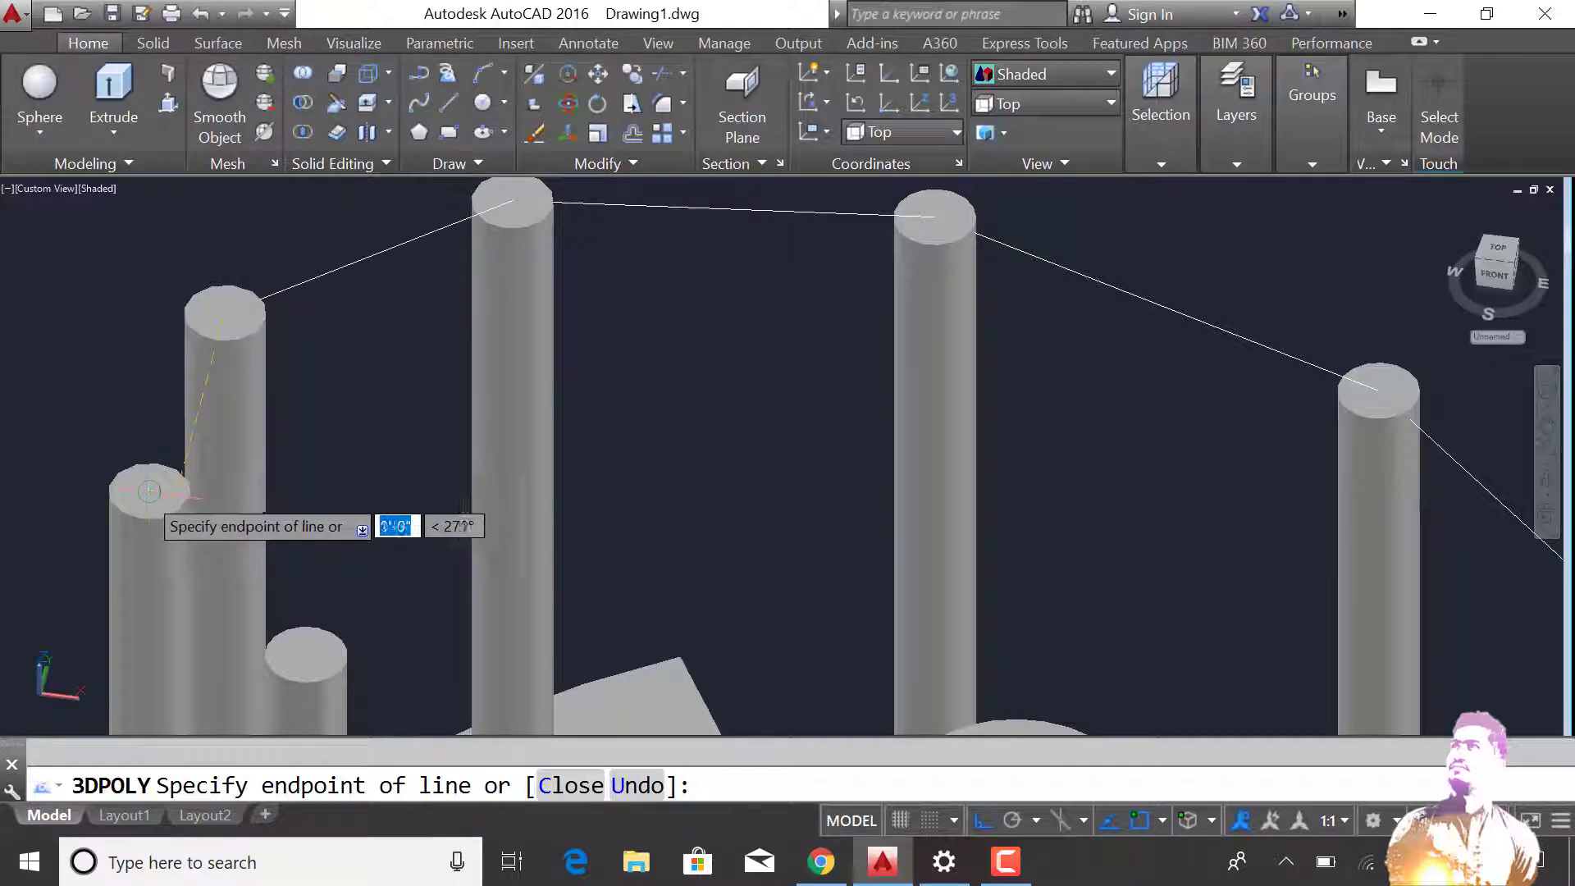
scroll(307, 624, down, 4)
scroll(352, 528, down, 2)
scroll(393, 580, up, 4)
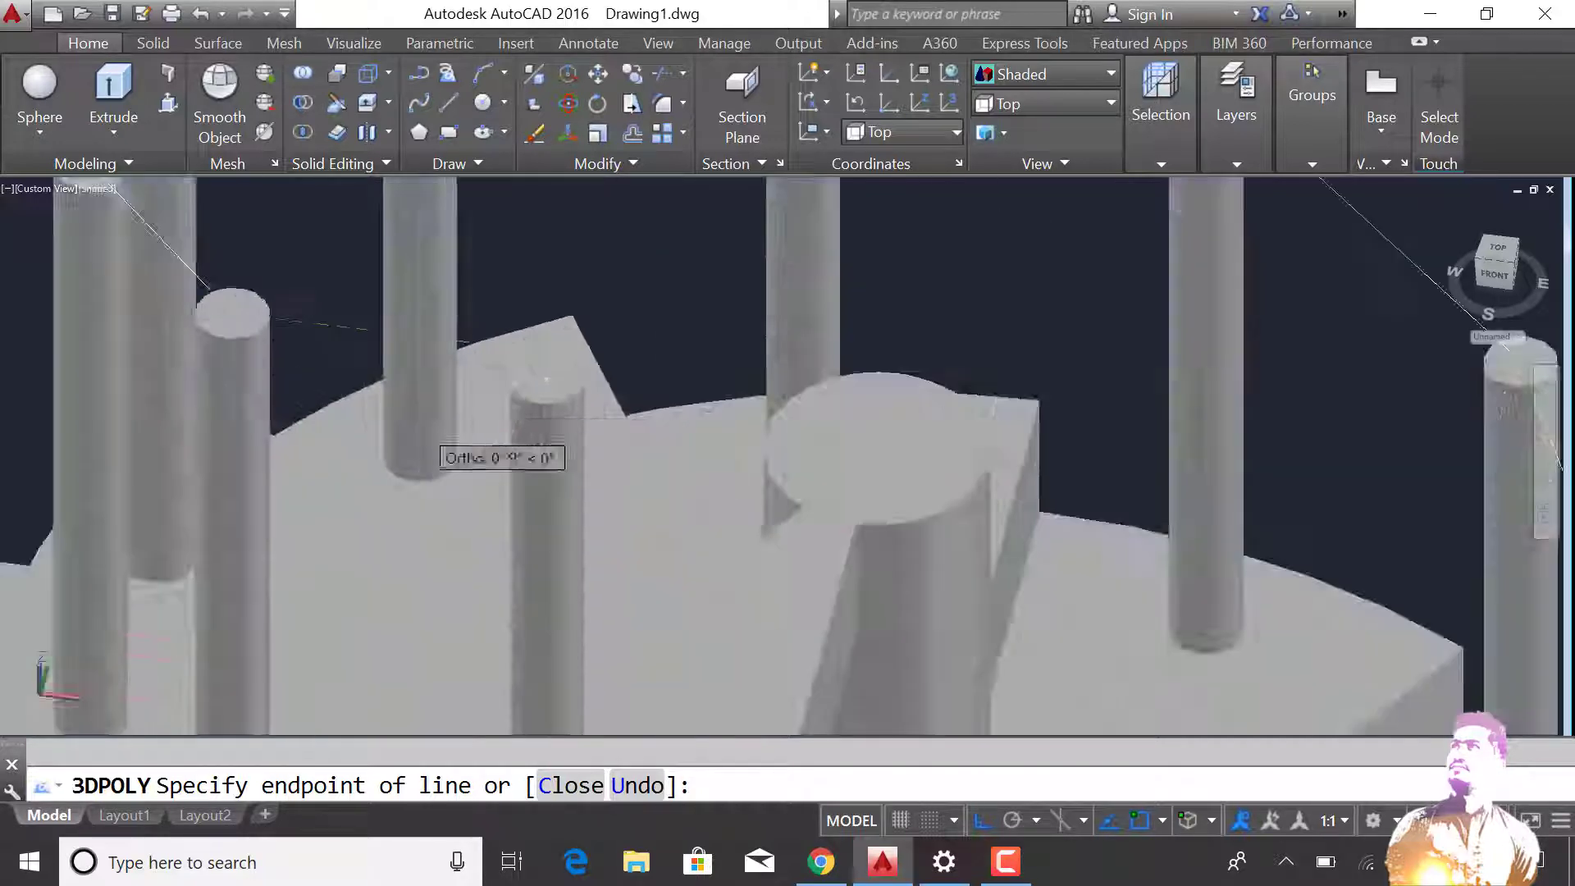
scroll(415, 423, up, 2)
scroll(521, 358, down, 5)
key(Return)
scroll(775, 428, down, 3)
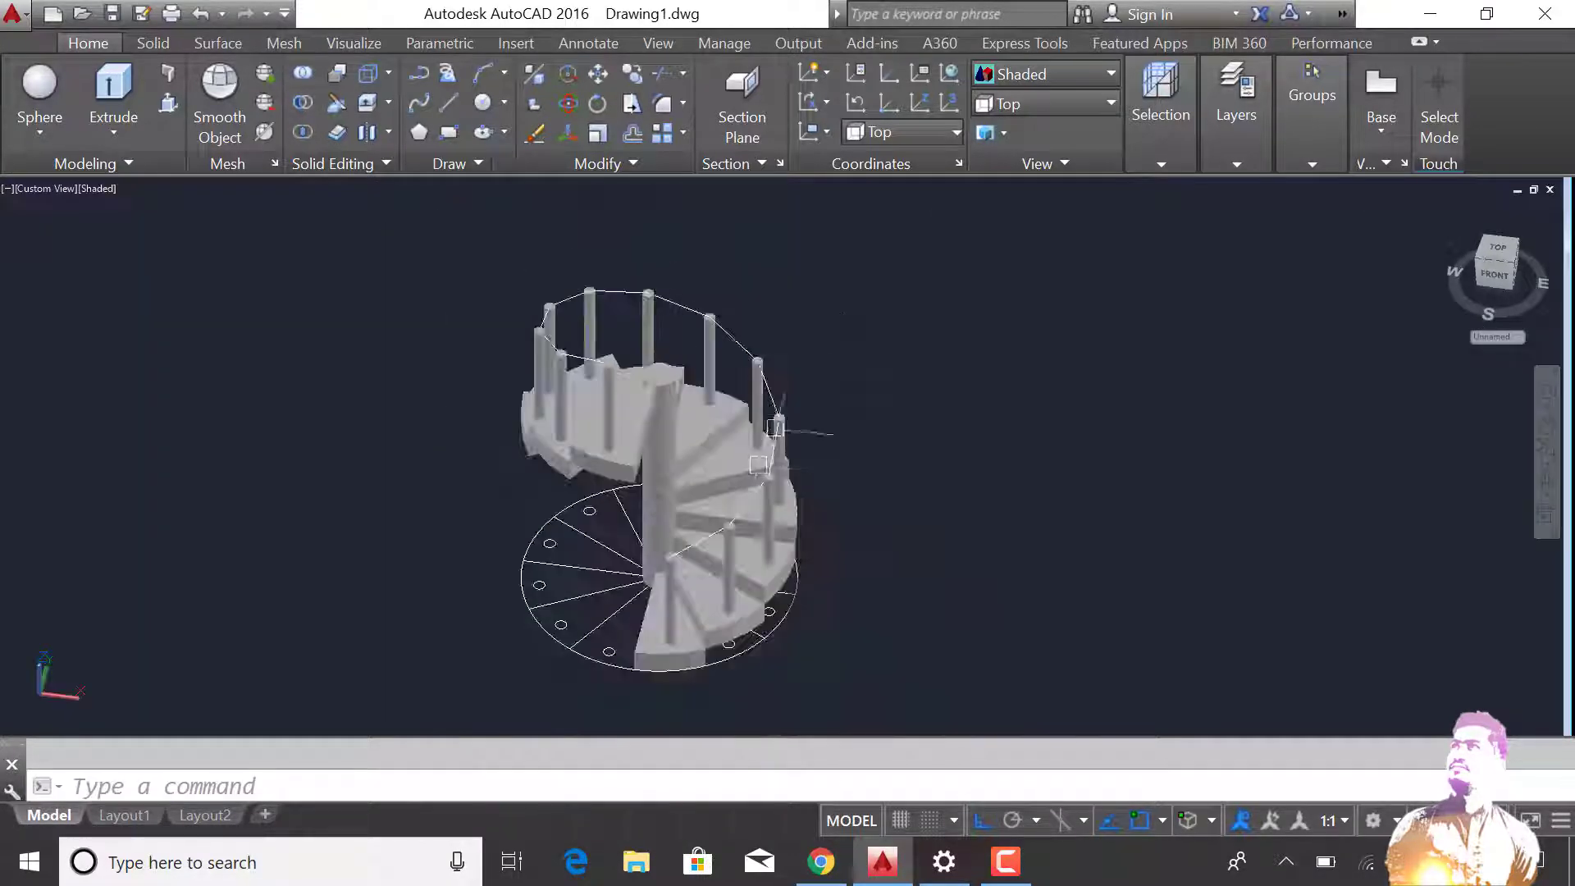
text(m)
Step: Move the rail polyline 1 unit aside, to the right of the staircase
key(Return)
click(699, 542)
key(Return)
click(722, 566)
text(10')
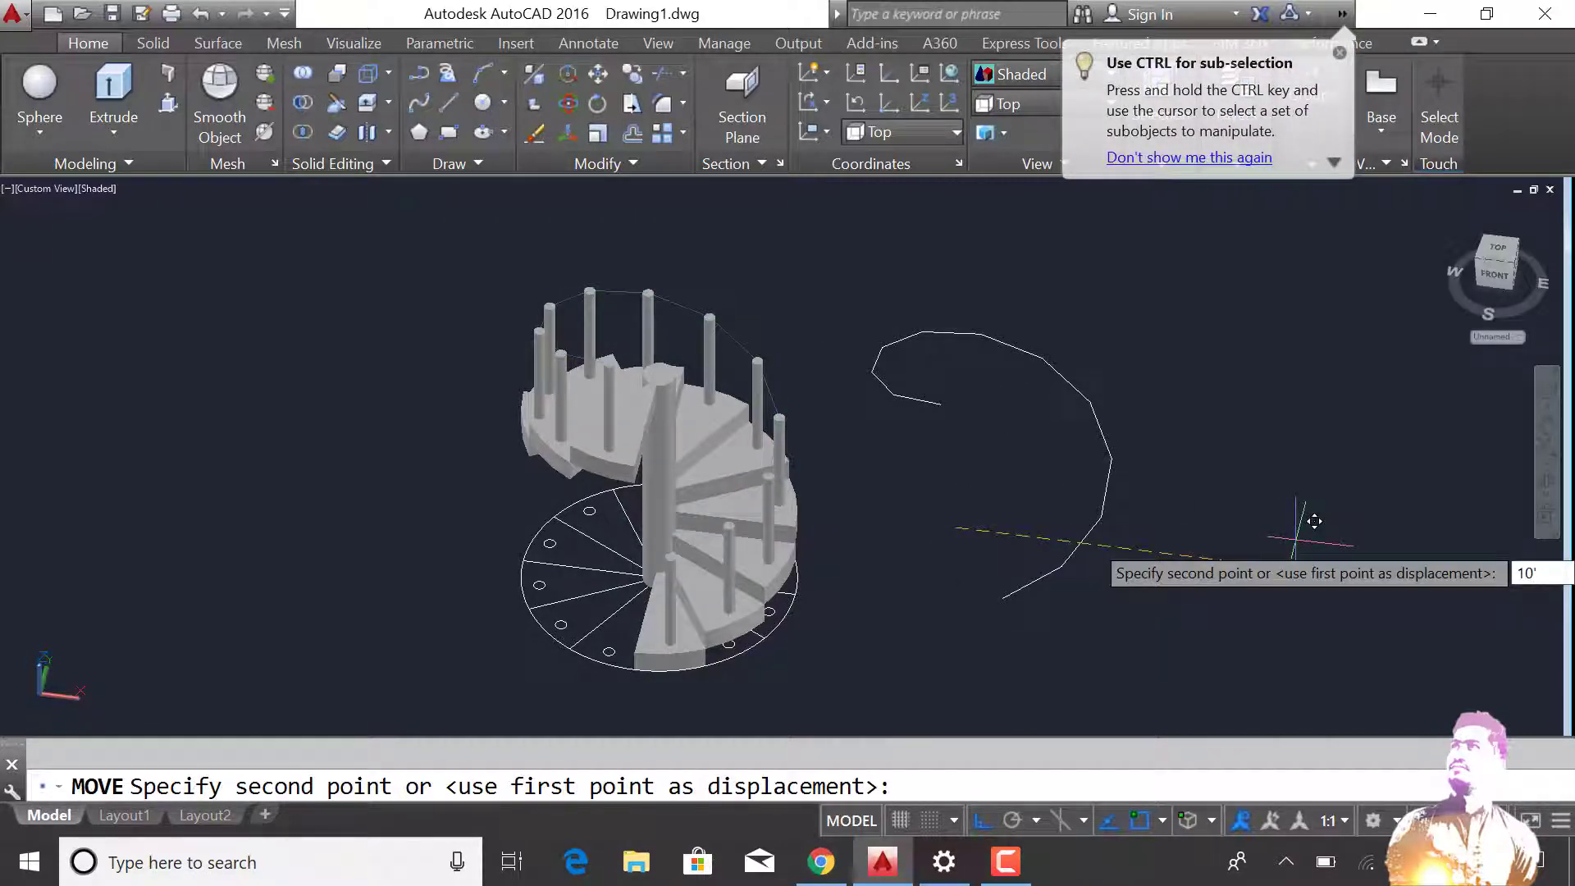
key(Return)
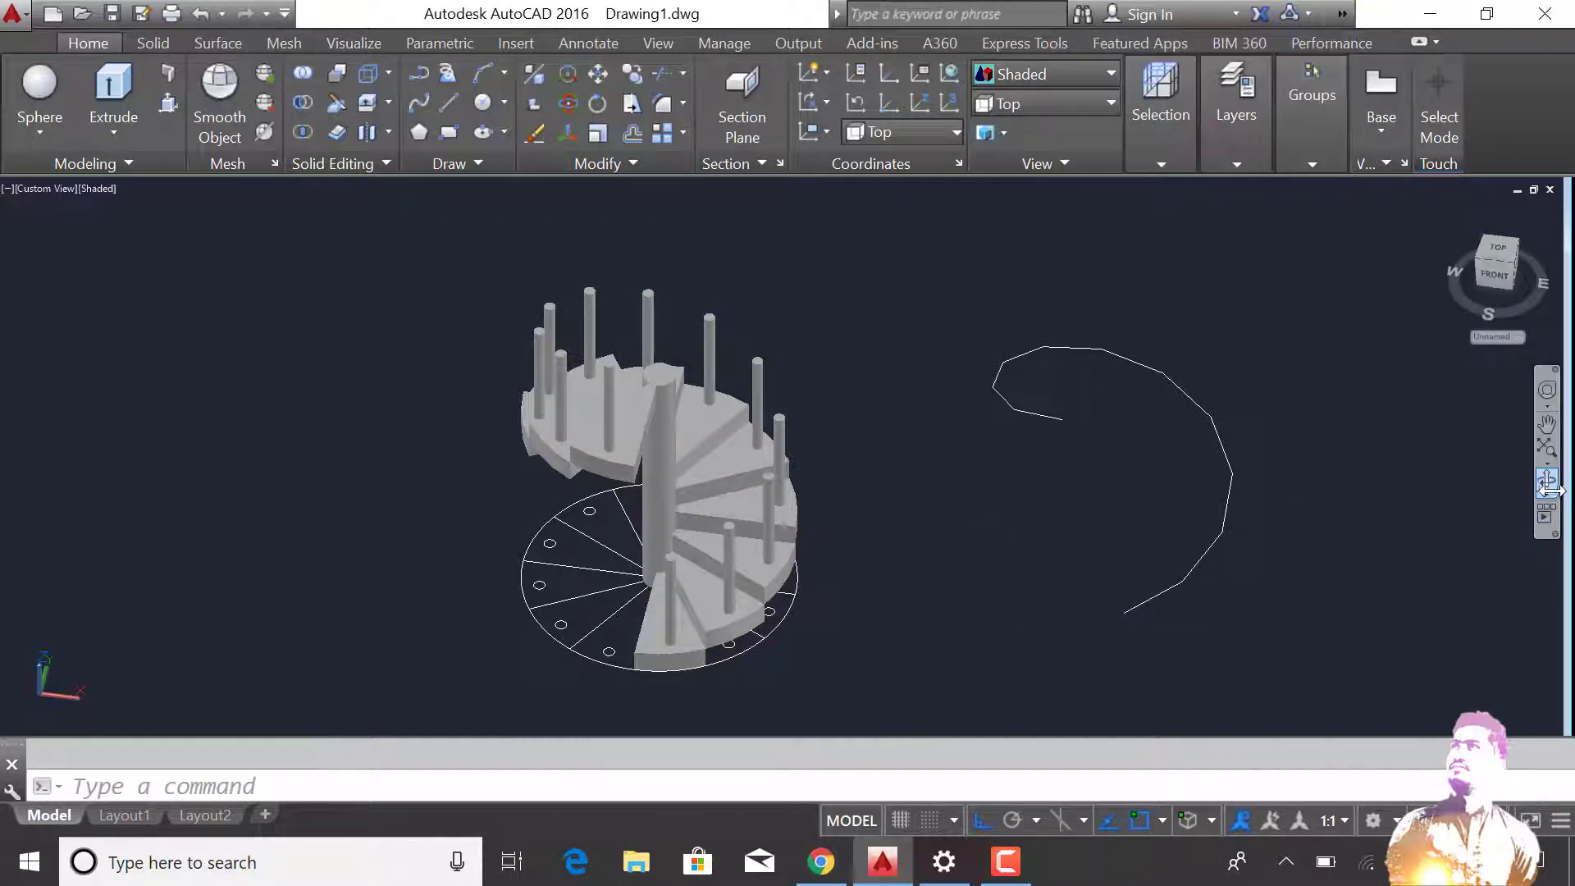
shift+middle_drag(1371, 570, 1318, 495)
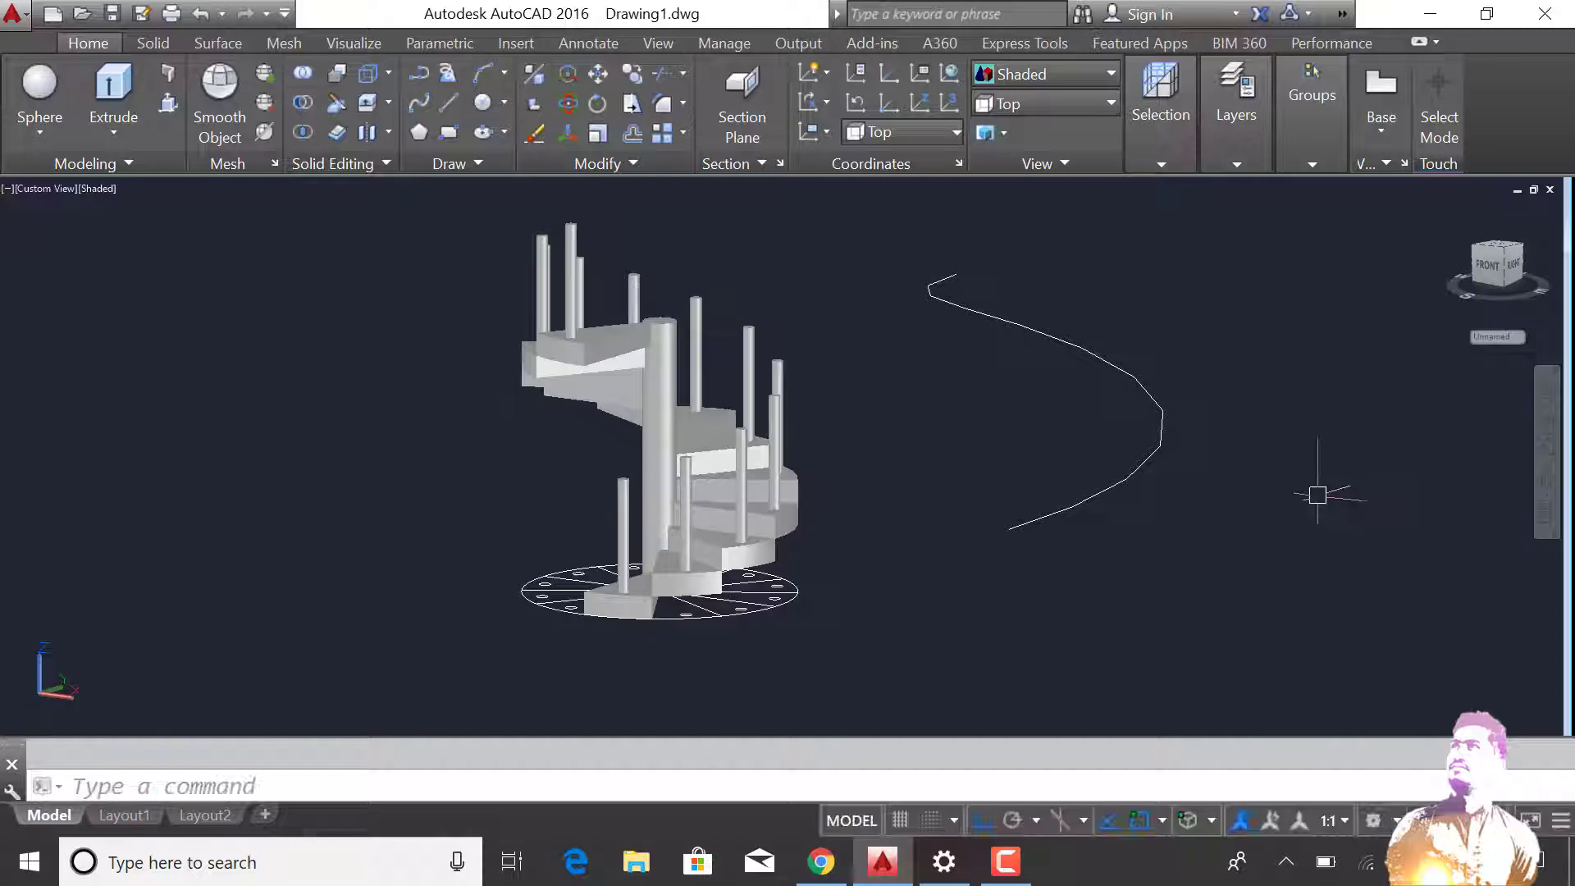
Step: Copy the rail polyline downward to create a lower rail path
text(o)
key(Return)
click(1107, 490)
key(Return)
click(1300, 446)
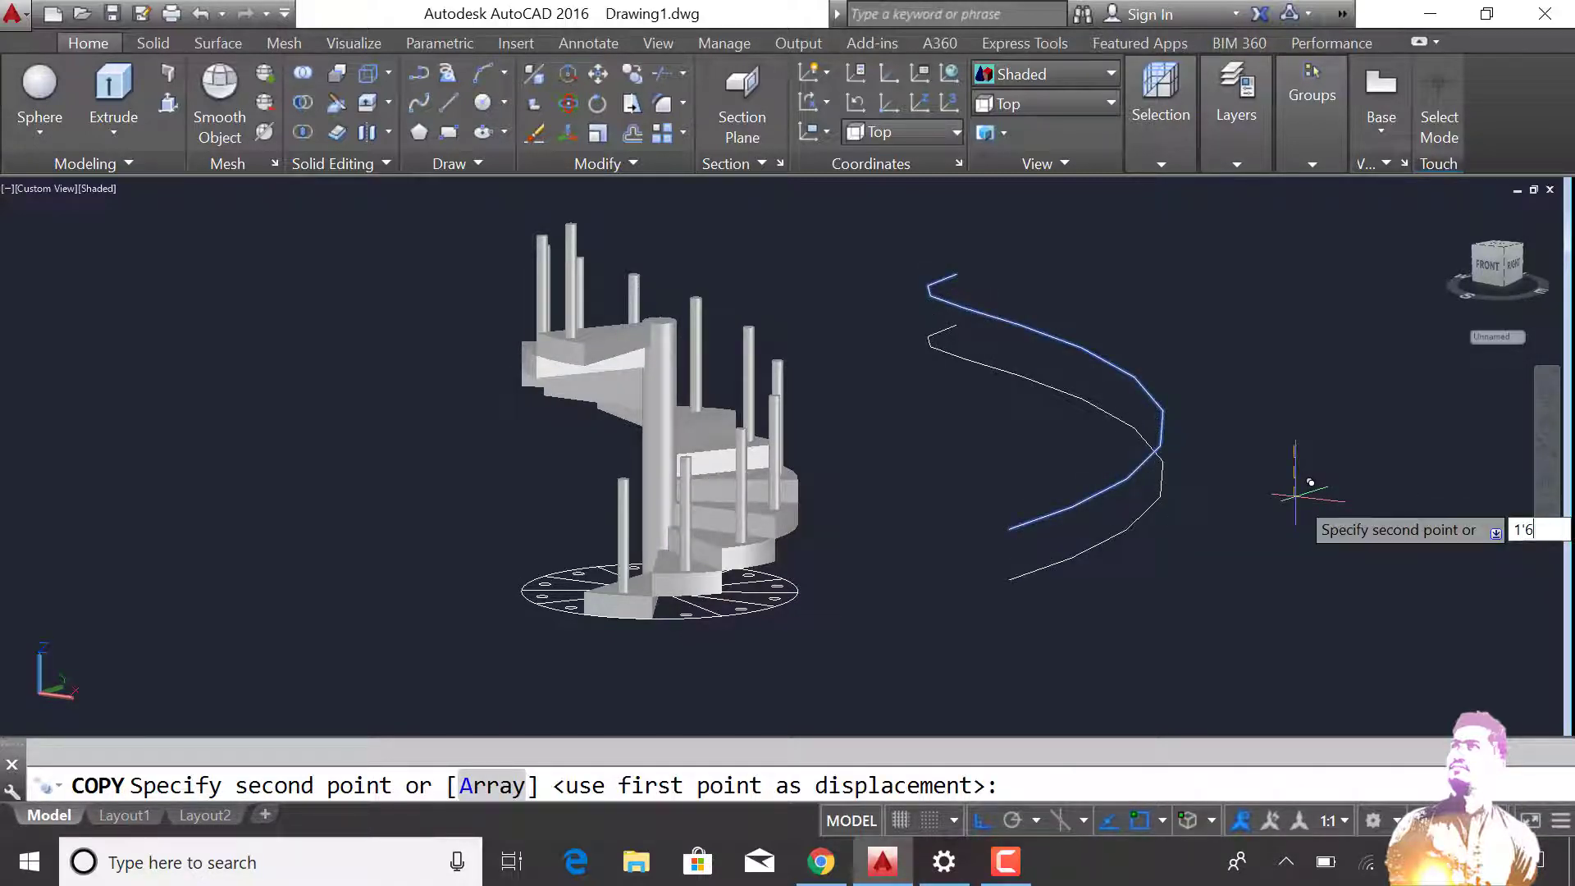
click(1295, 494)
key(Return)
text(c)
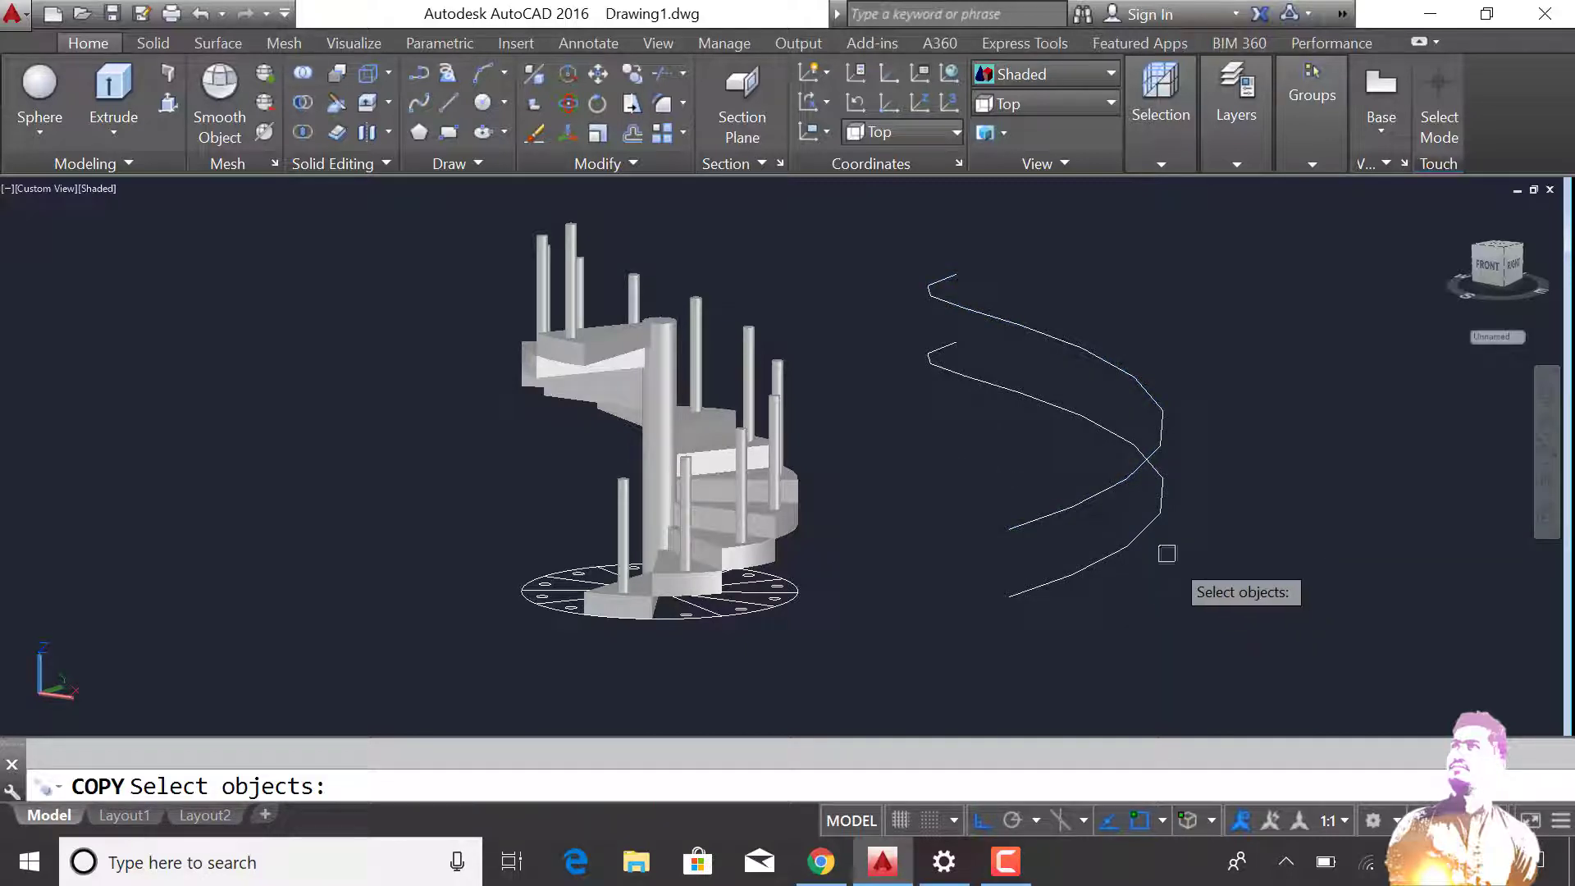
click(1167, 553)
key(Return)
click(1327, 504)
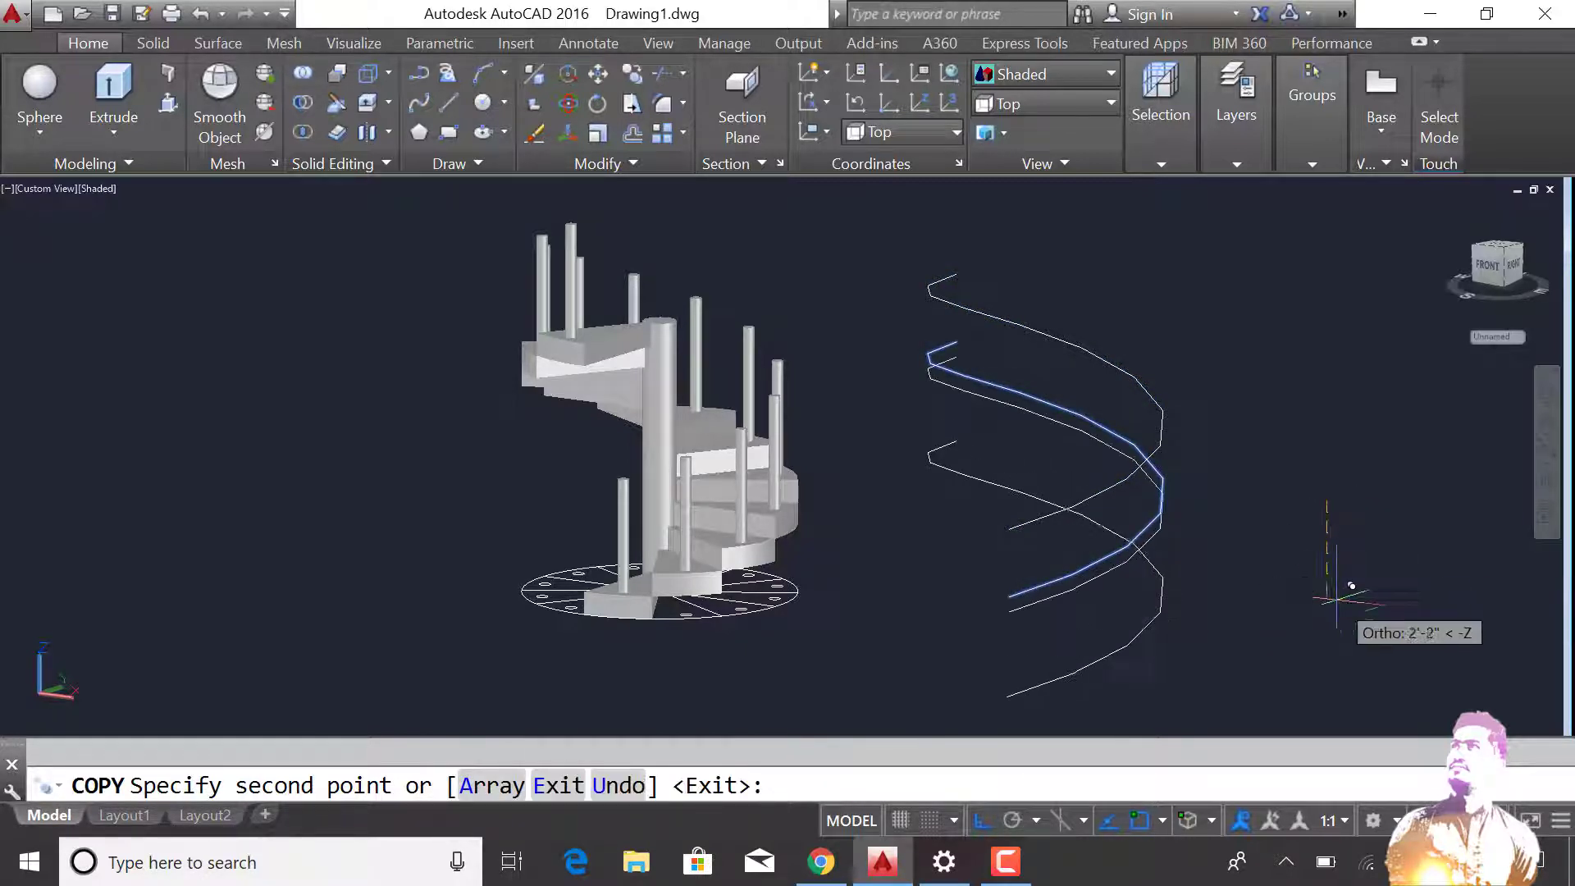
key(Escape)
Step: Draw a small 1-diameter circle near the rail paths
text(c)
key(Return)
click(1225, 610)
text(d)
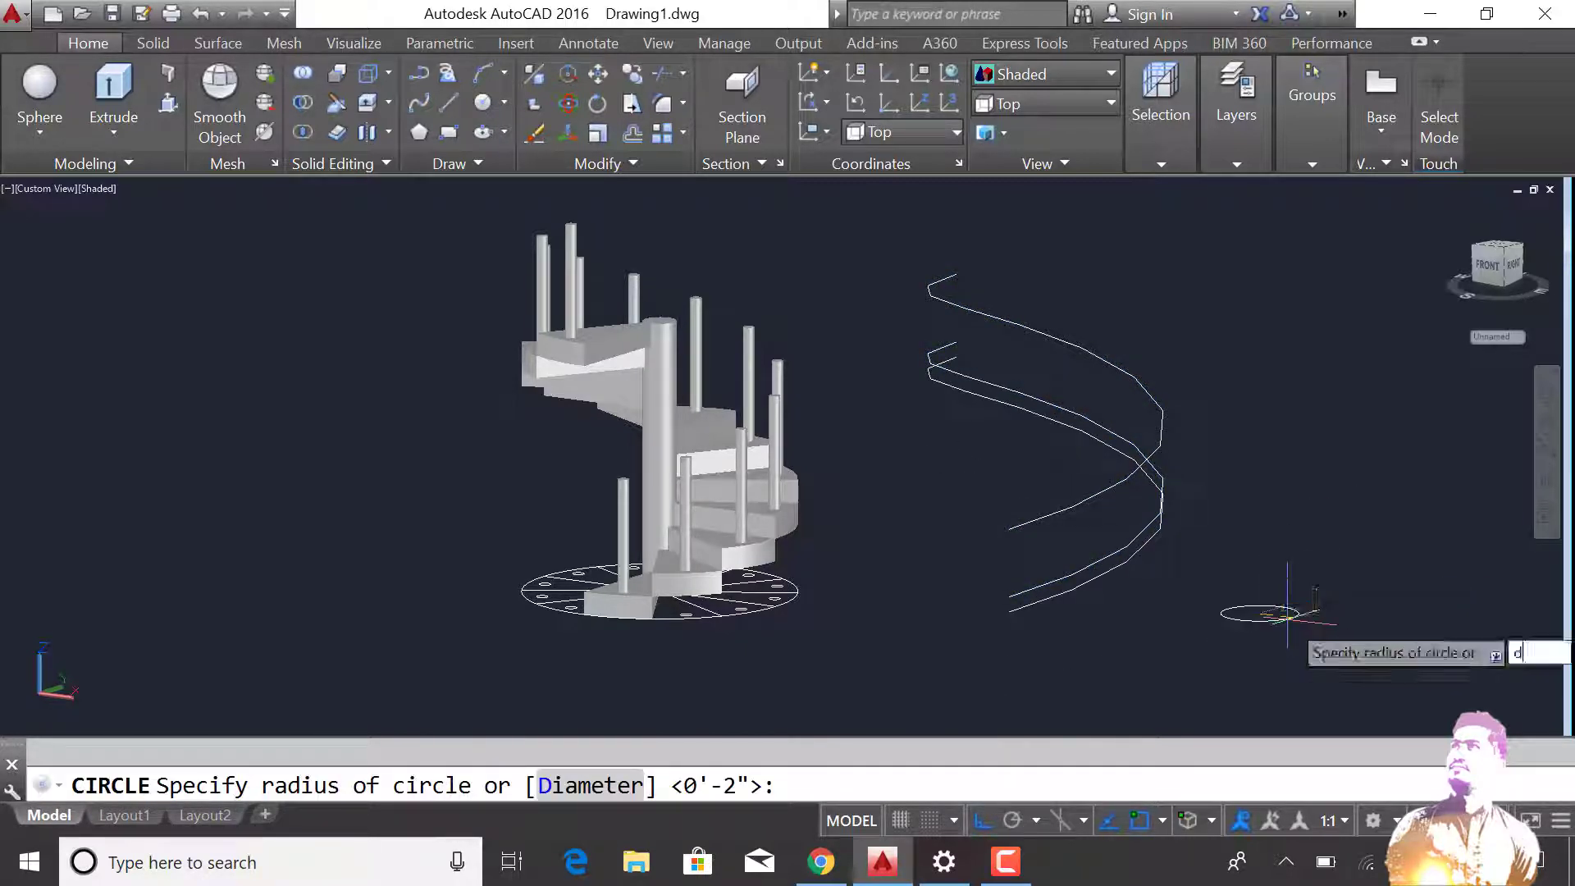
key(Return)
text(1)
scroll(1279, 640, up, 5)
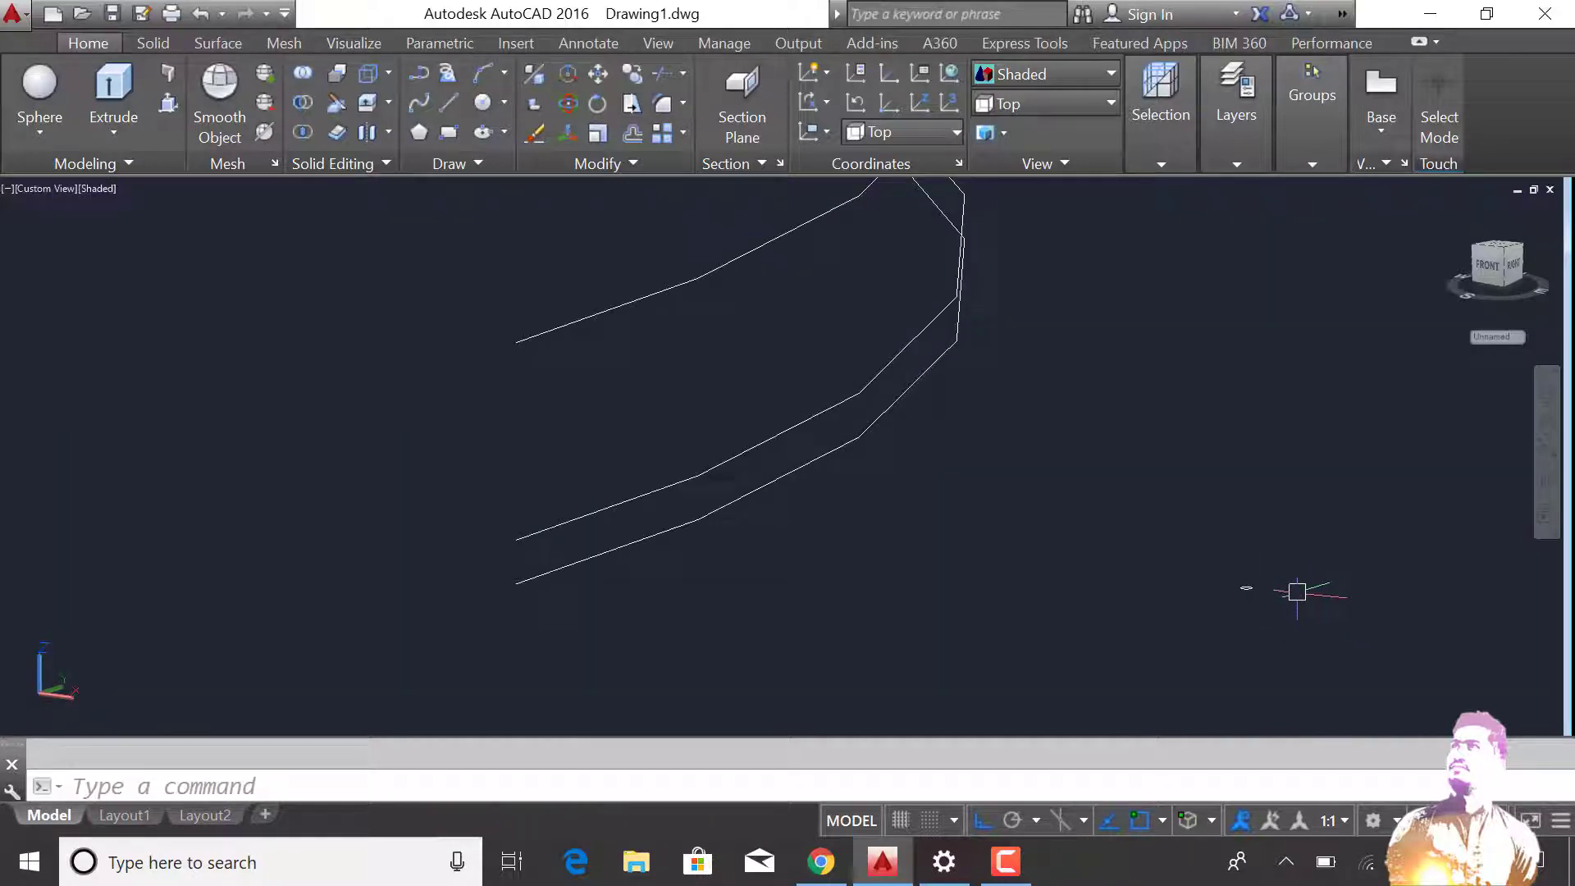
click(1246, 589)
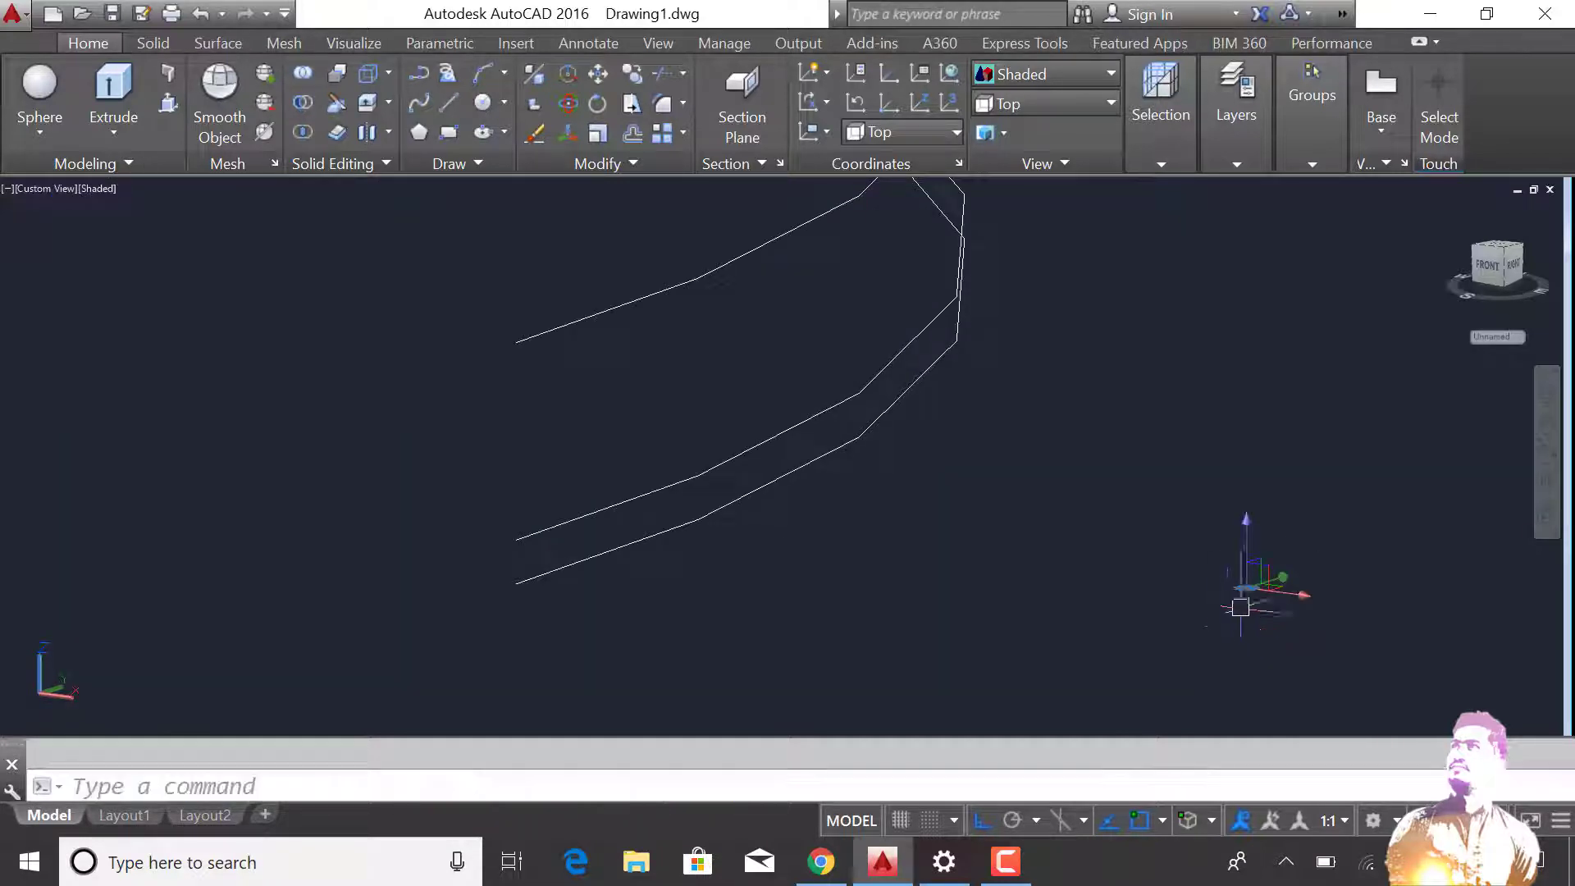
Step: Set the UCS to Left and draw a 1-unit diameter rail profile circle
click(940, 134)
click(907, 261)
key(Return)
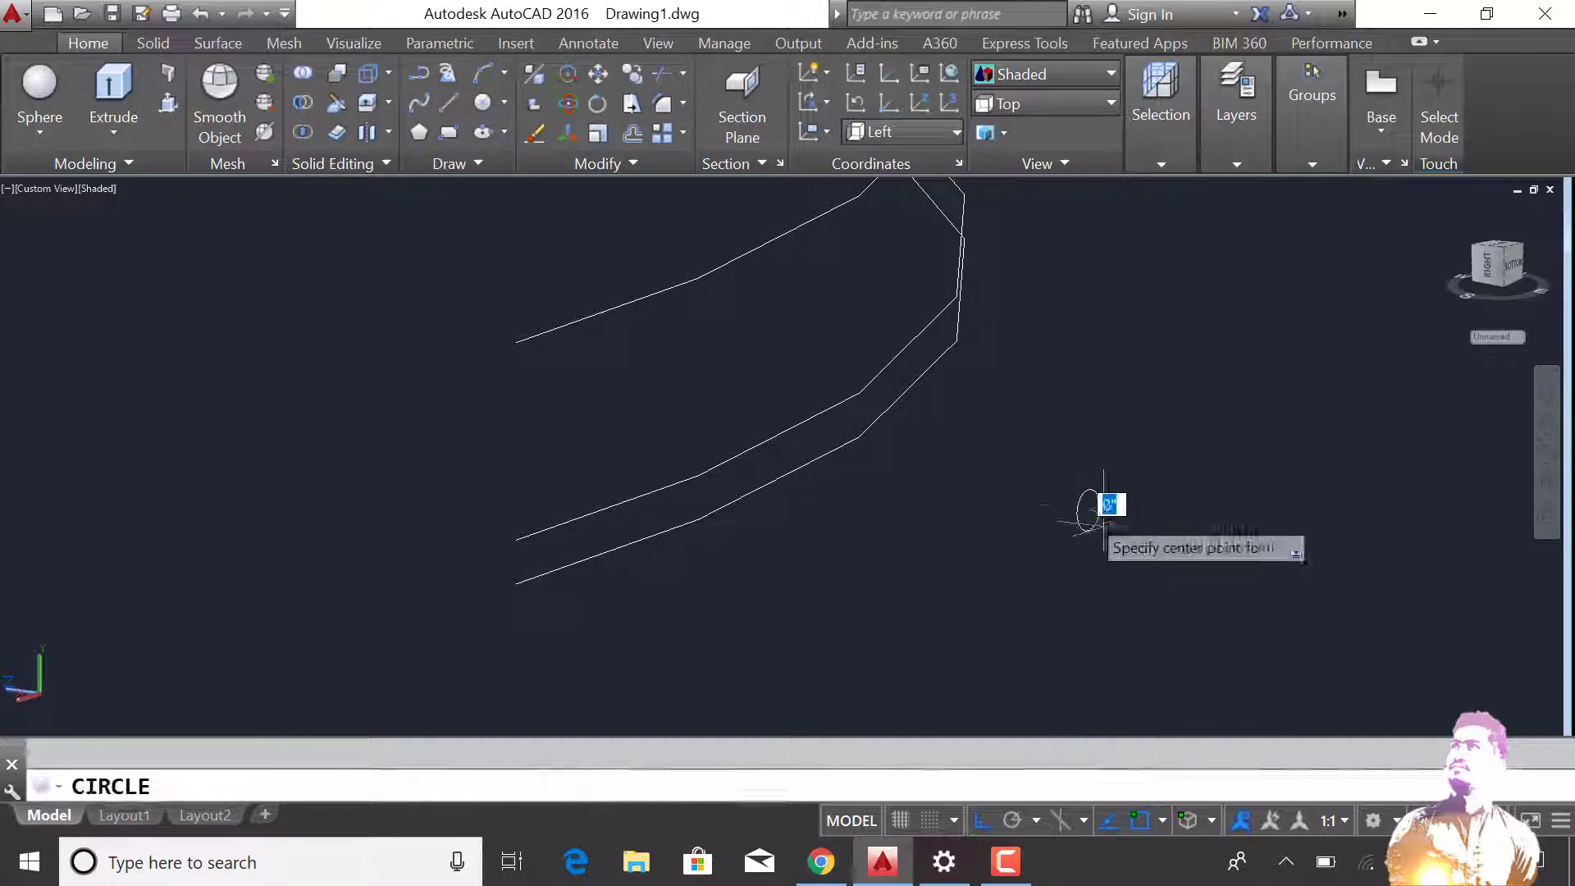
click(1090, 510)
text(d)
key(Return)
text(1)
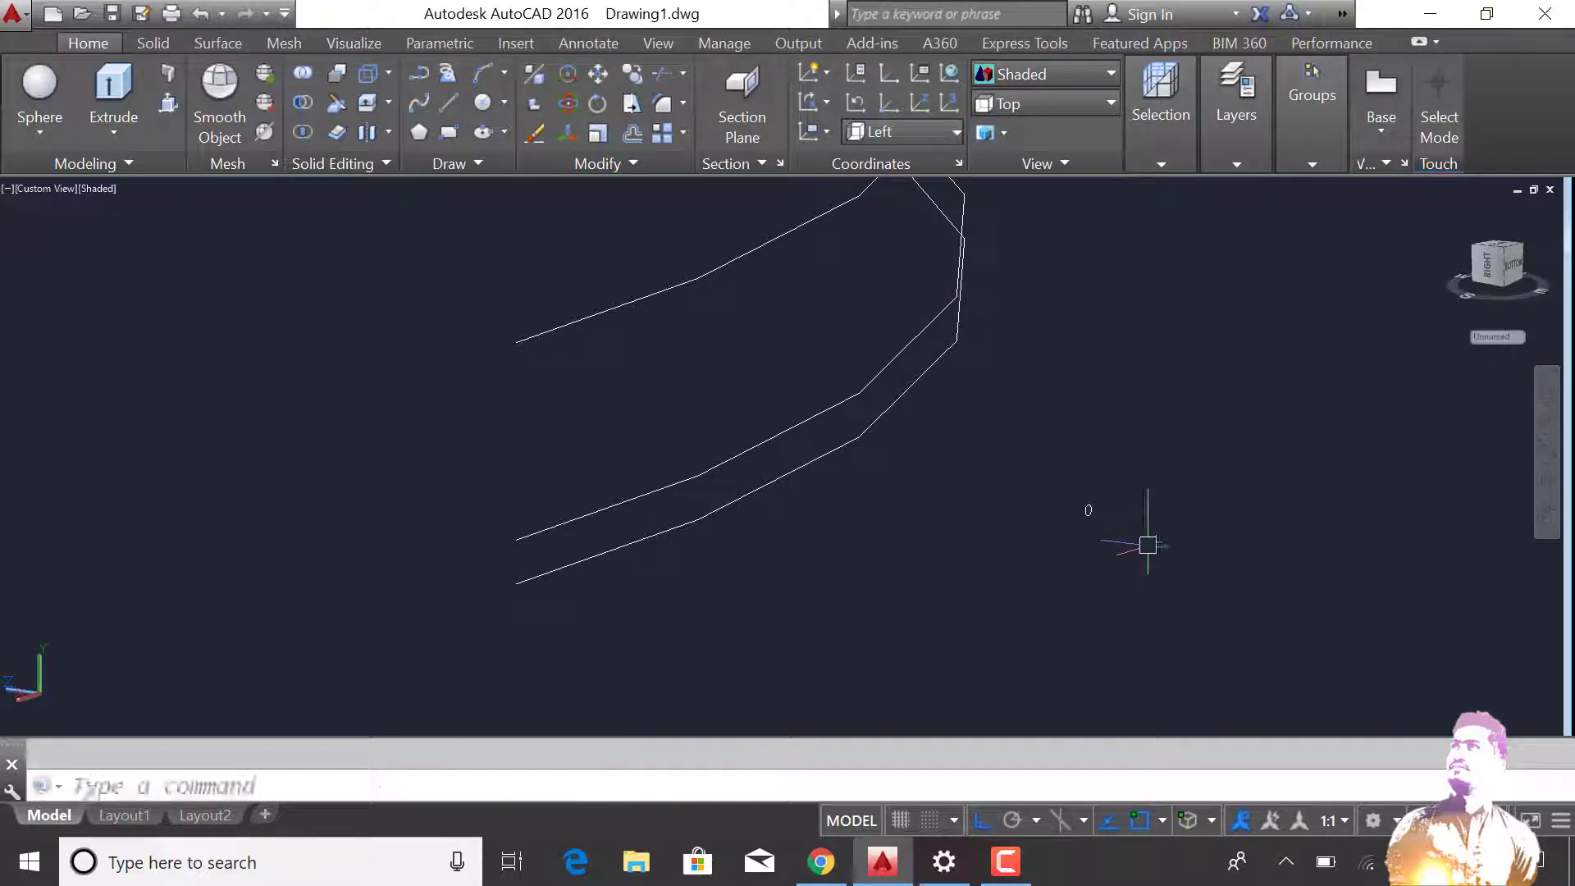
text(co)
Step: Copy the profile circle and draw a third 1-diameter circle
key(Return)
click(1088, 511)
key(Return)
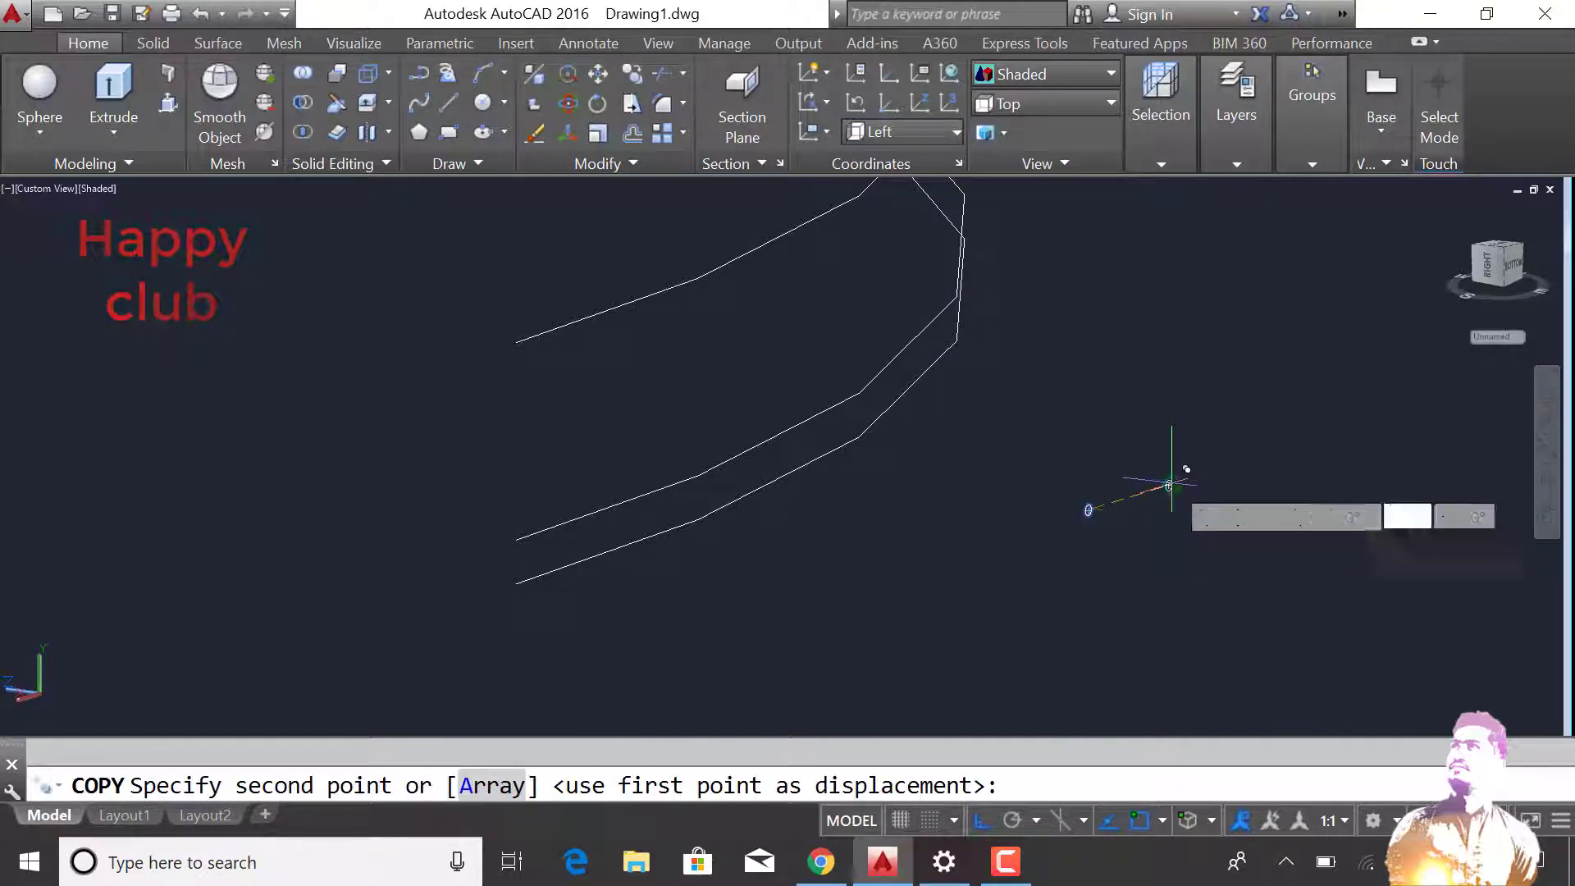
click(1179, 488)
key(Escape)
key(c)
key(Return)
click(1155, 612)
text(d)
key(Return)
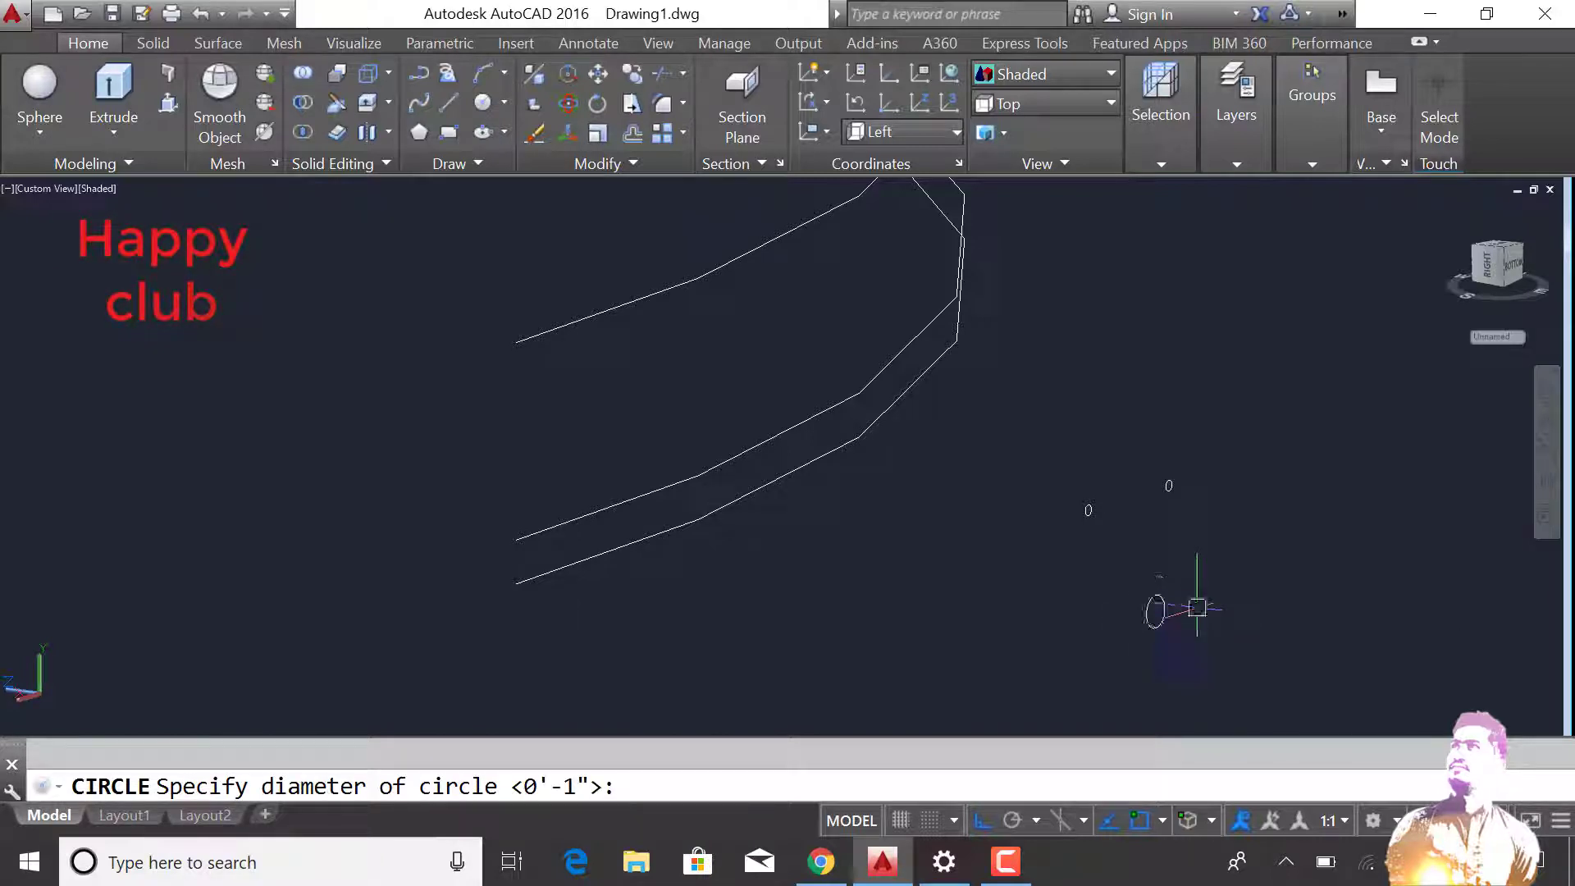
key(Return)
Step: Sweep two profile circles along the lower and middle rail paths into tubes
text(s)
key(Return)
click(1089, 510)
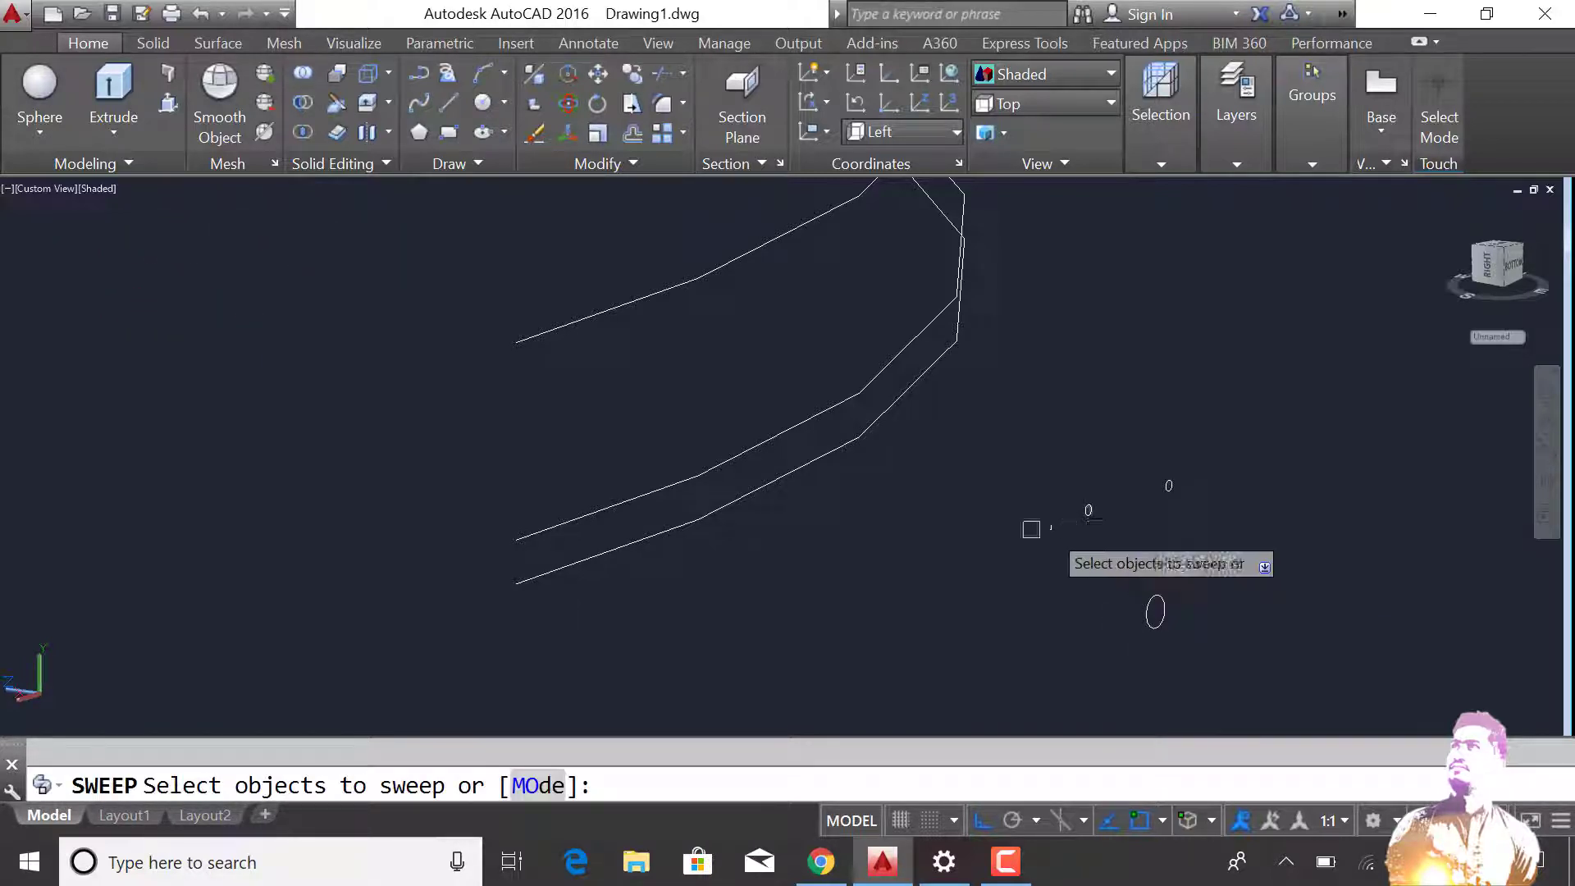
key(Return)
click(867, 437)
key(Return)
click(1169, 486)
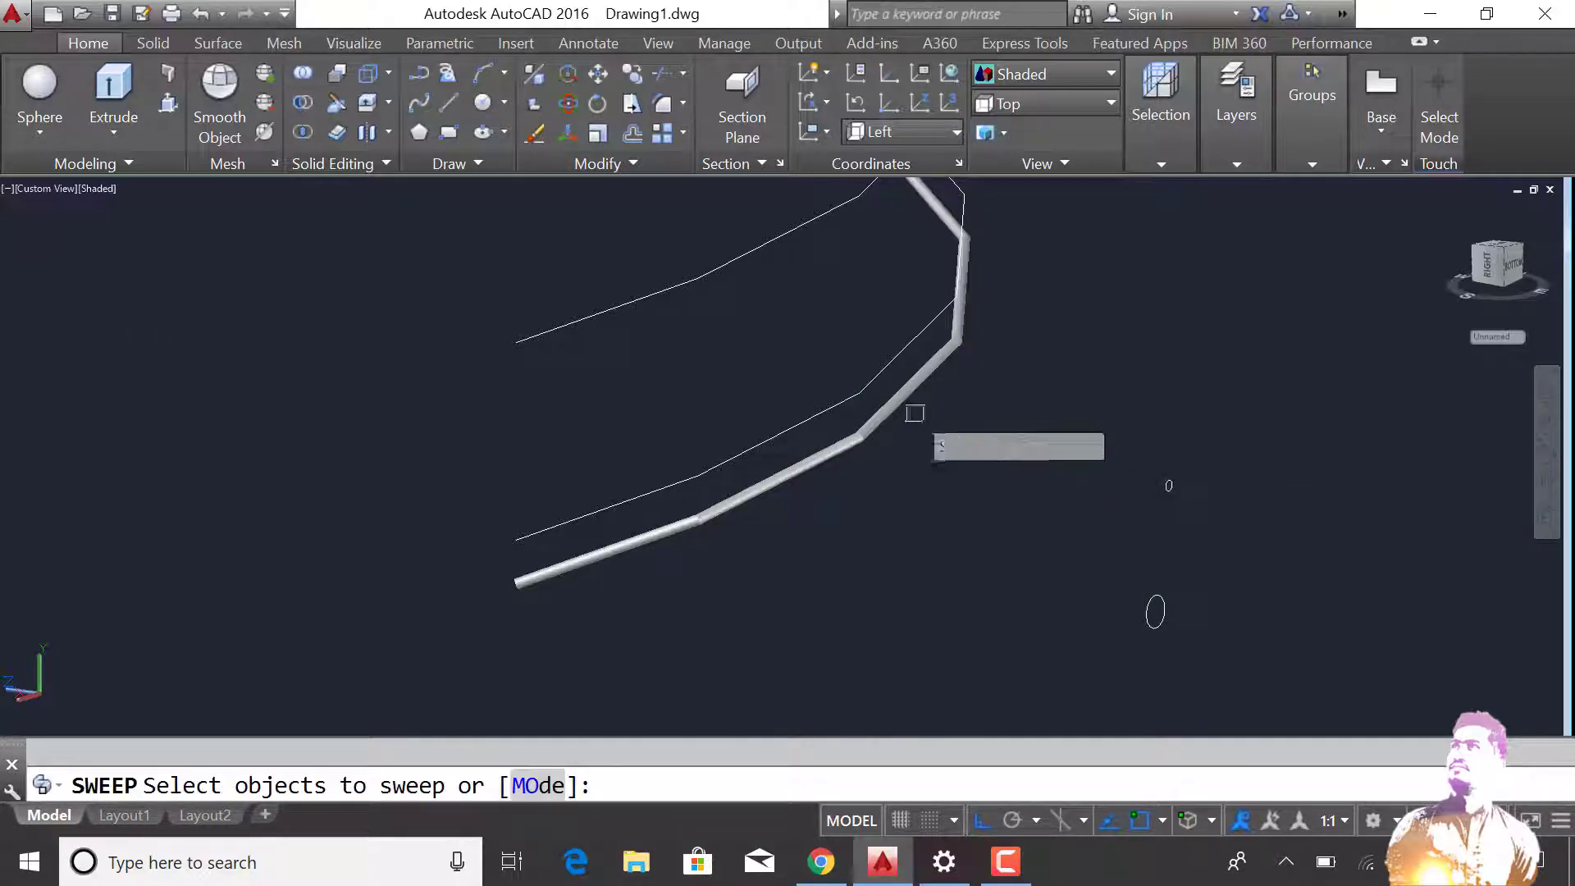
key(Return)
click(871, 386)
Step: Sweep the remaining circle along the upper rail line
key(Return)
click(1154, 594)
key(Return)
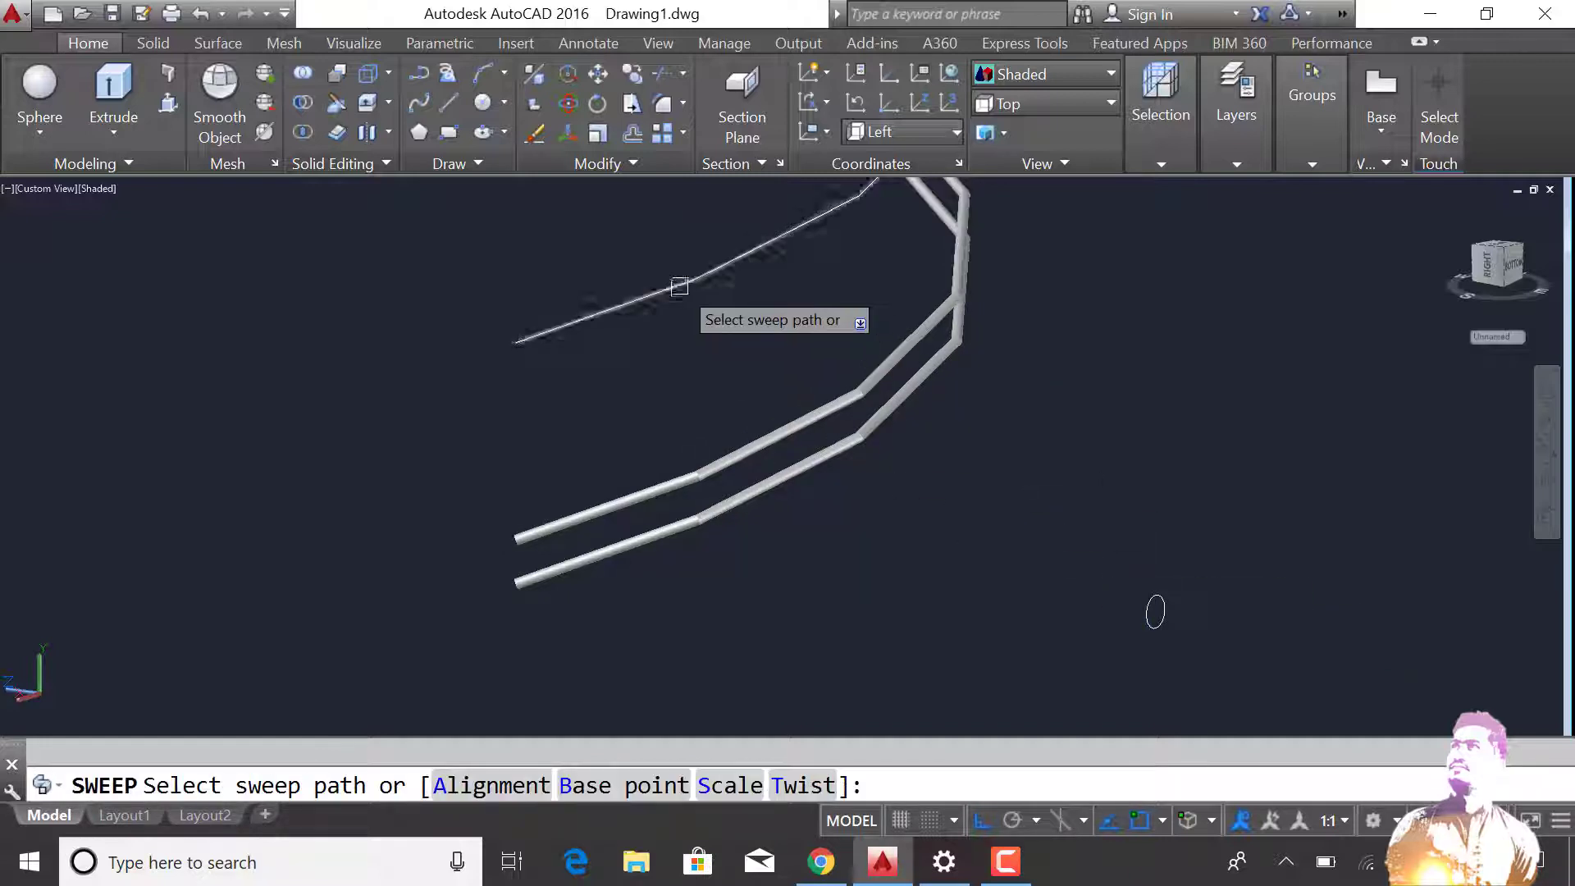
click(707, 278)
scroll(842, 377, down, 3)
scroll(915, 414, down, 3)
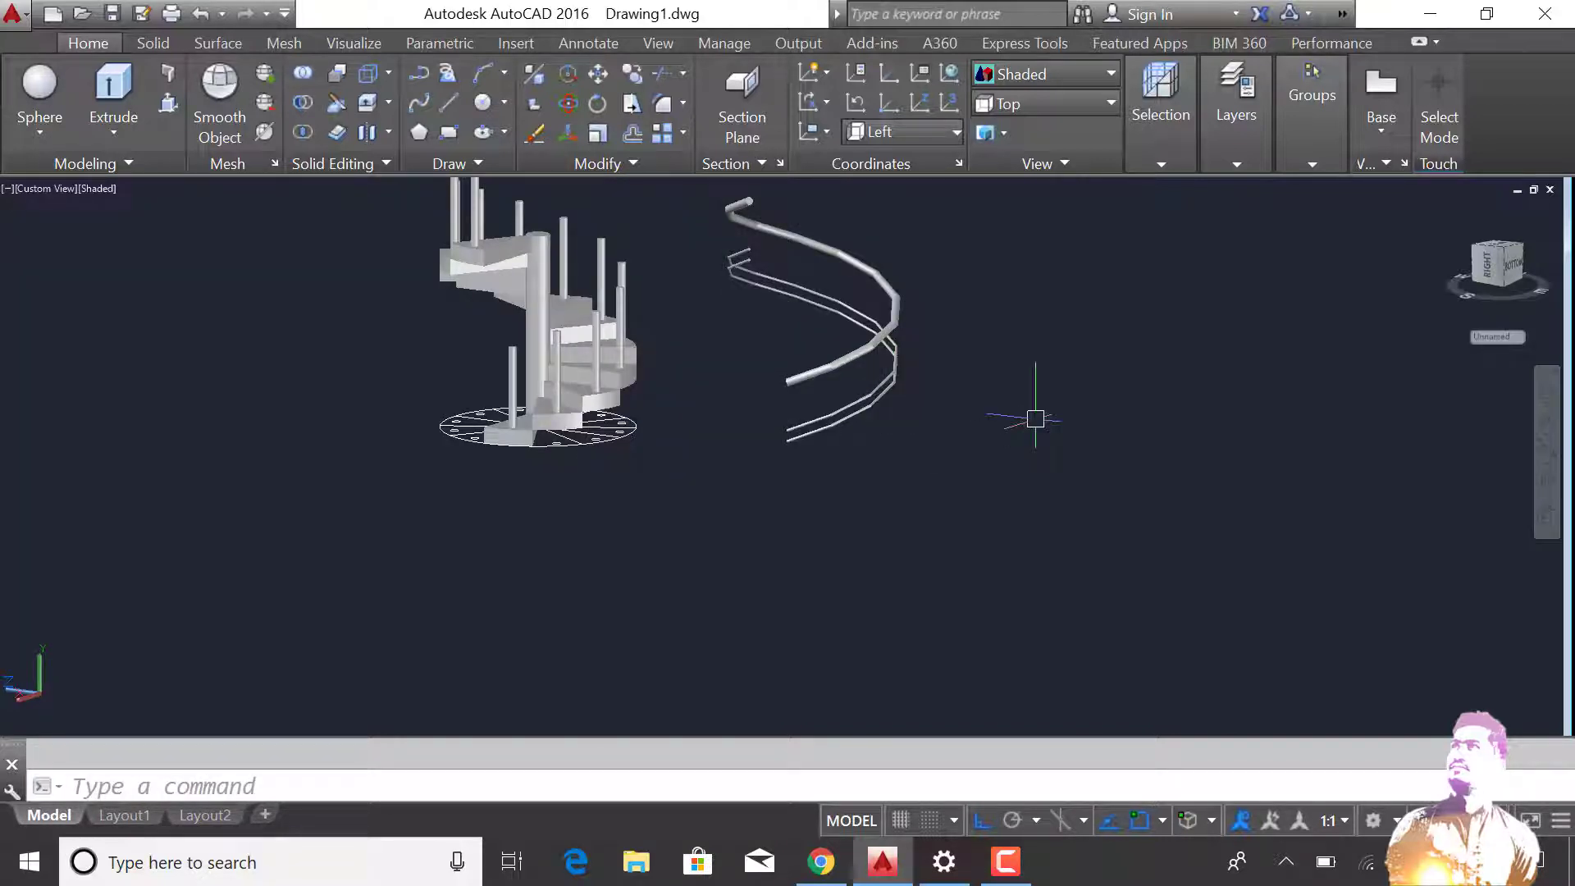
Step: Move the swept rails 10 units onto the staircase
key(m)
key(Return)
click(1039, 344)
click(759, 419)
key(Return)
click(1206, 453)
text(10)
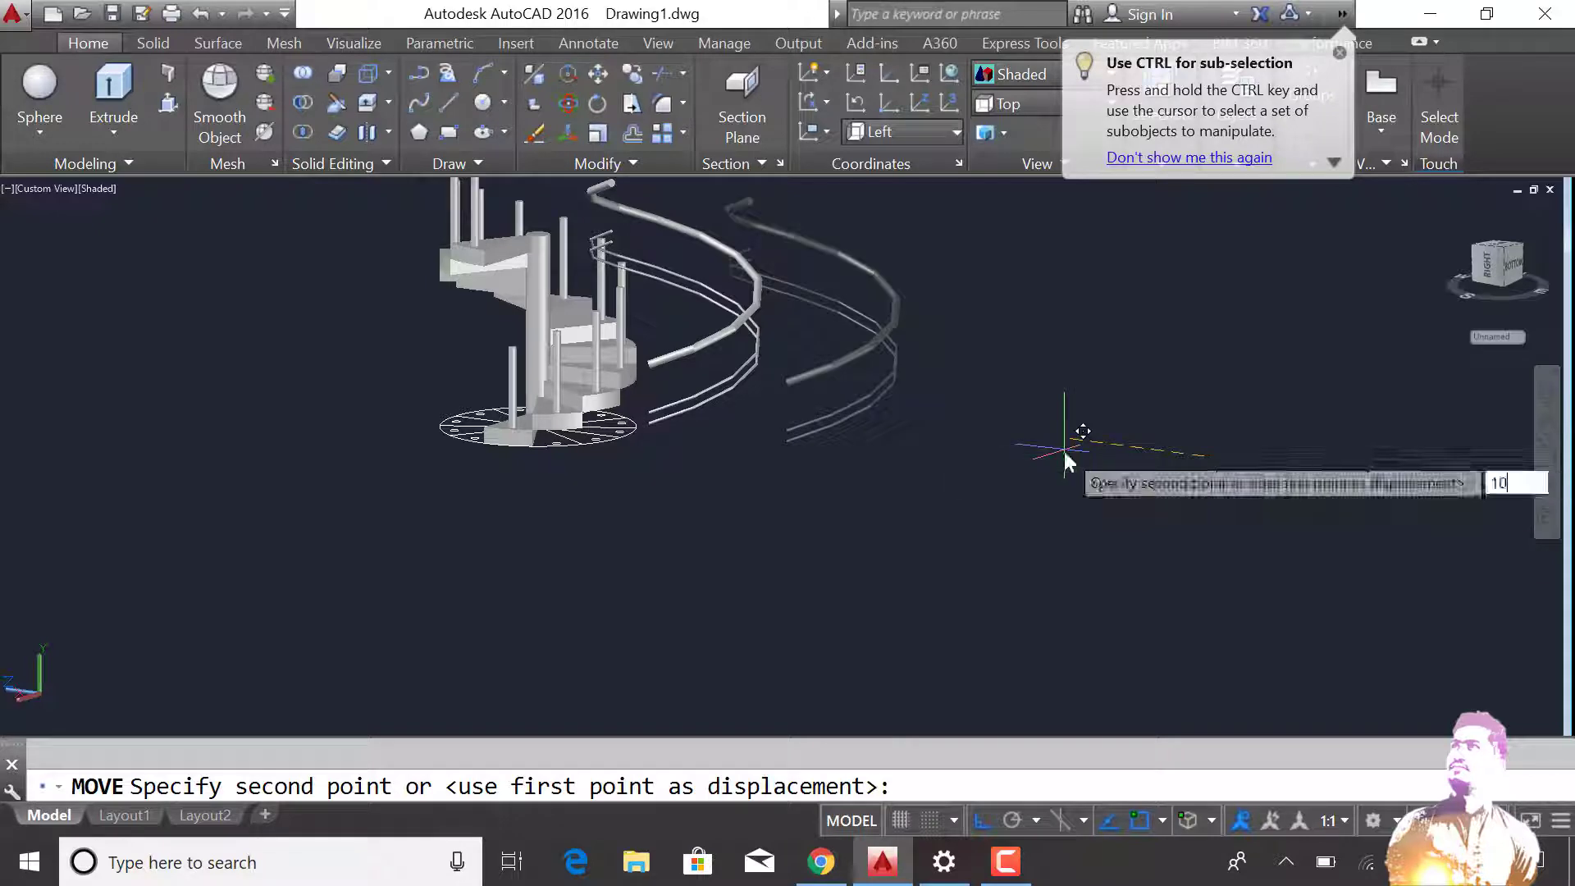
key(Return)
Step: Zoom to extents and orbit to view the whole staircase with its rails
text(z)
key(Return)
text(e)
key(Return)
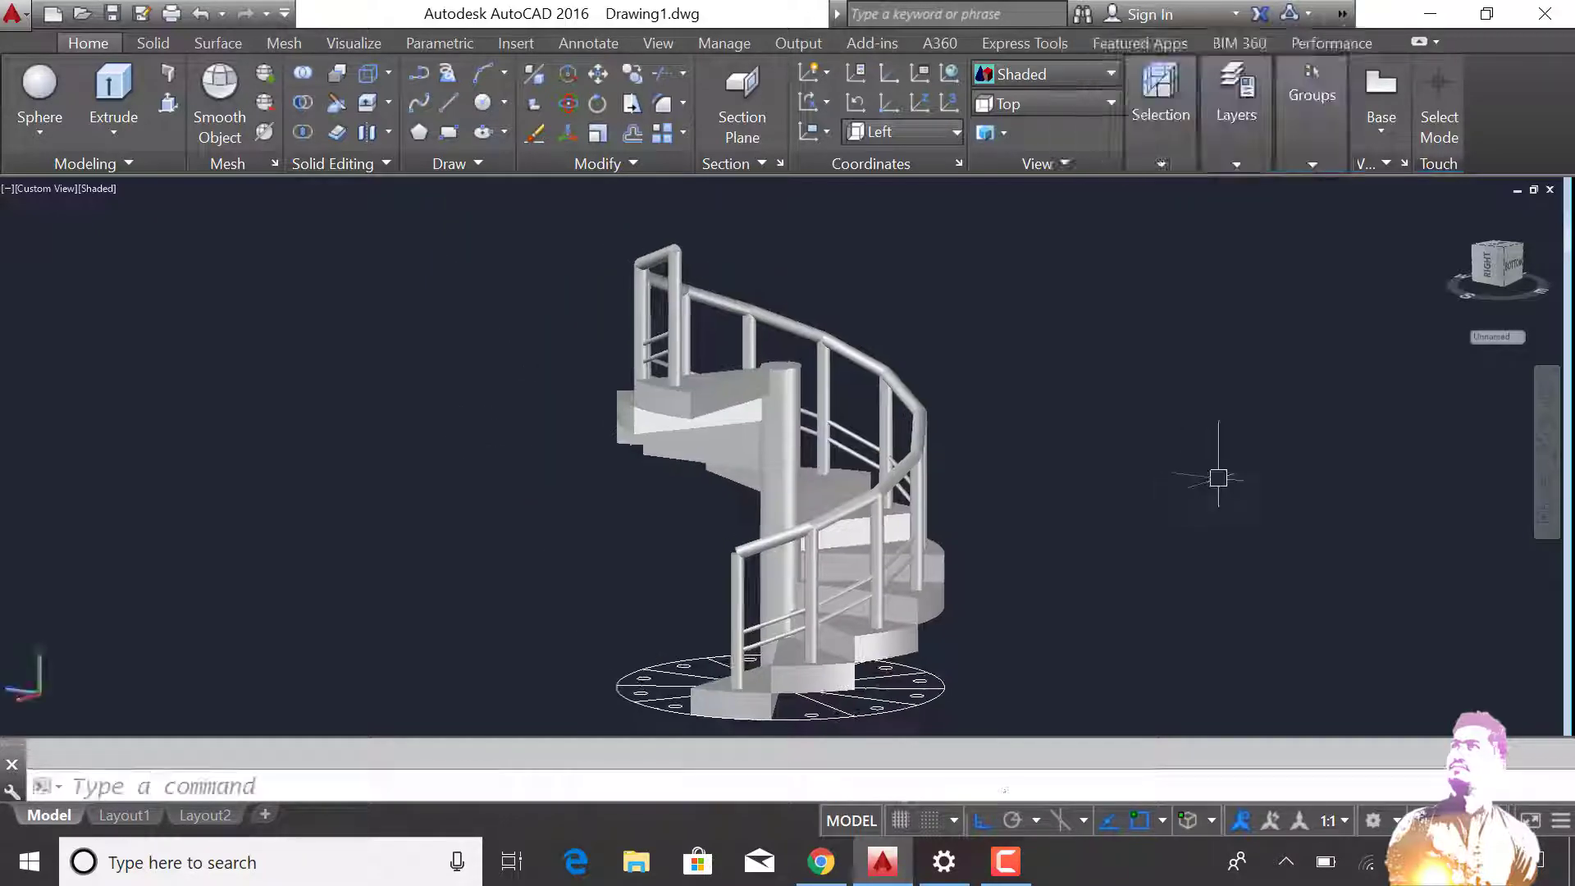
scroll(1218, 477, down, 2)
click(1548, 484)
drag(1133, 566, 957, 541)
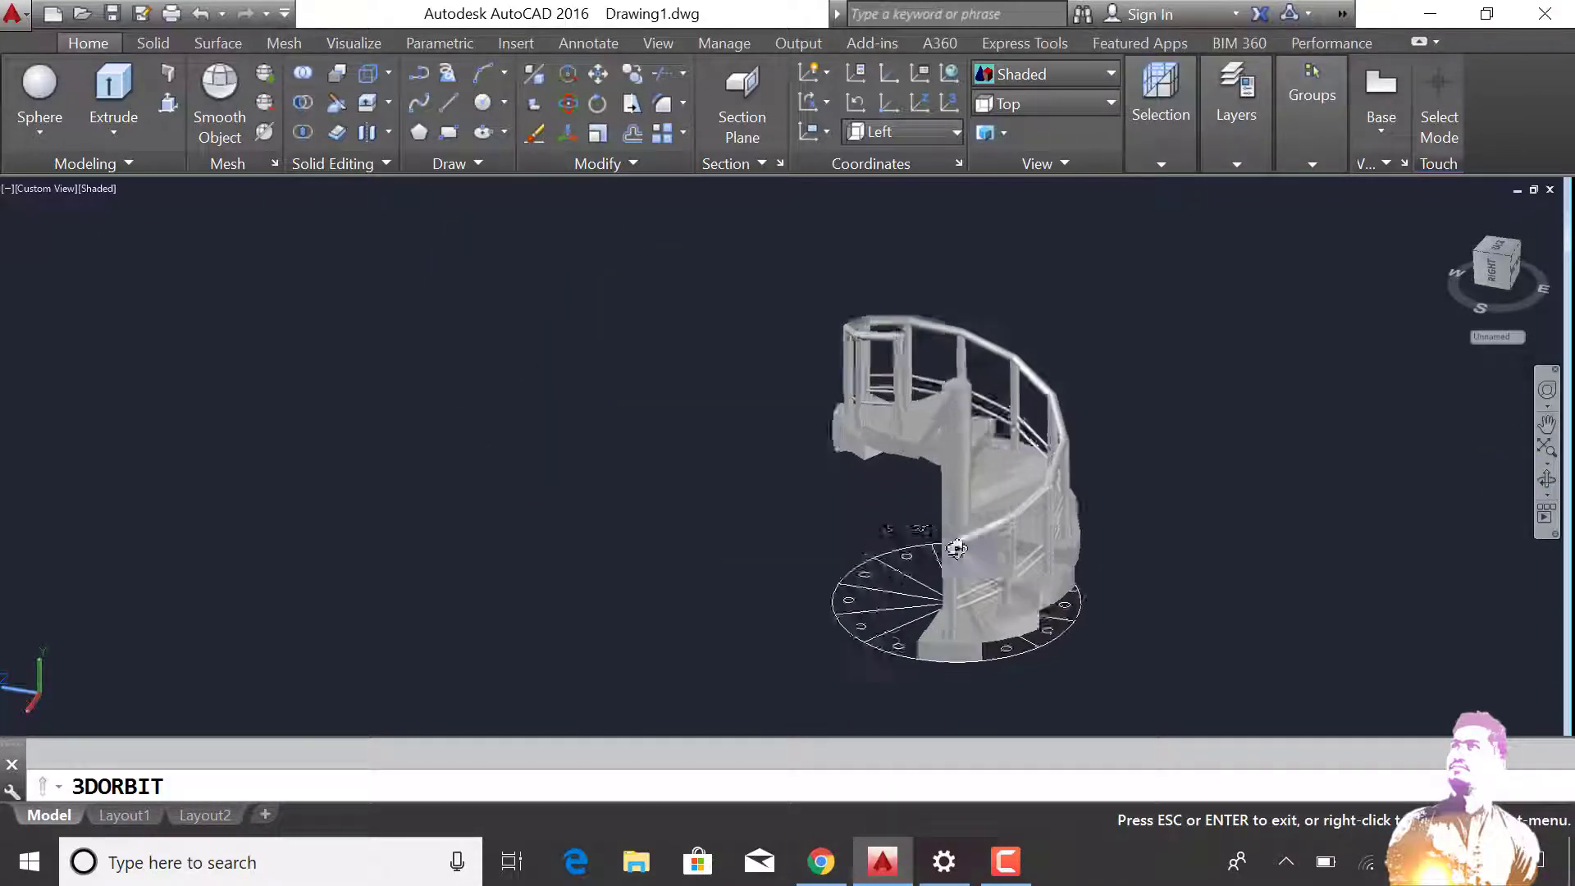
scroll(956, 542, up, 3)
scroll(957, 541, up, 4)
key(Escape)
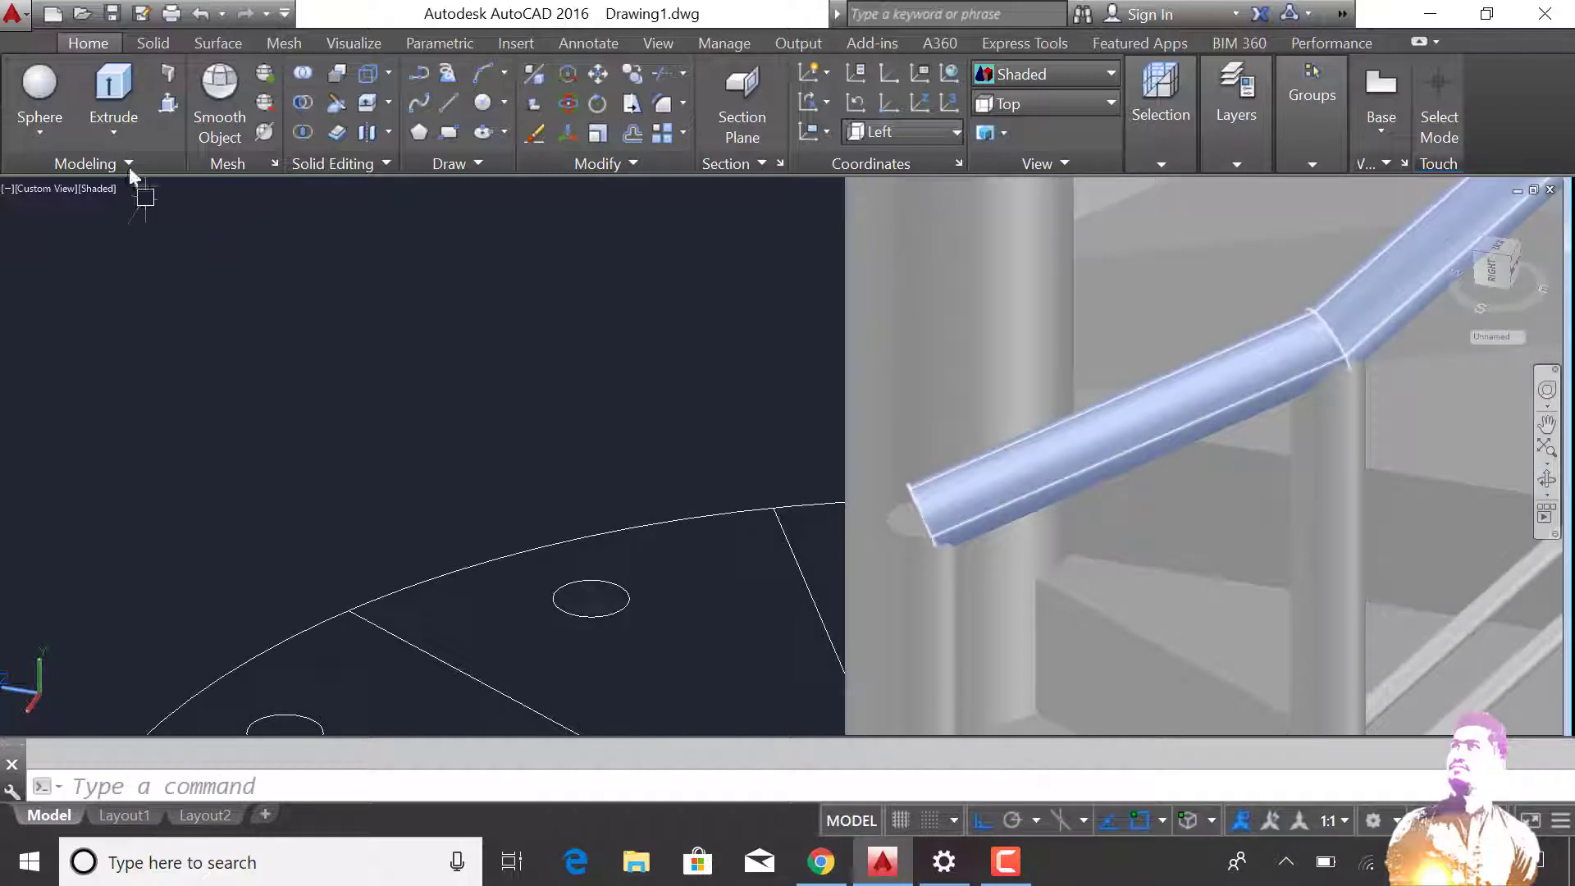
Step: Place a radius-2 sphere on one handrail end
click(39, 130)
click(41, 320)
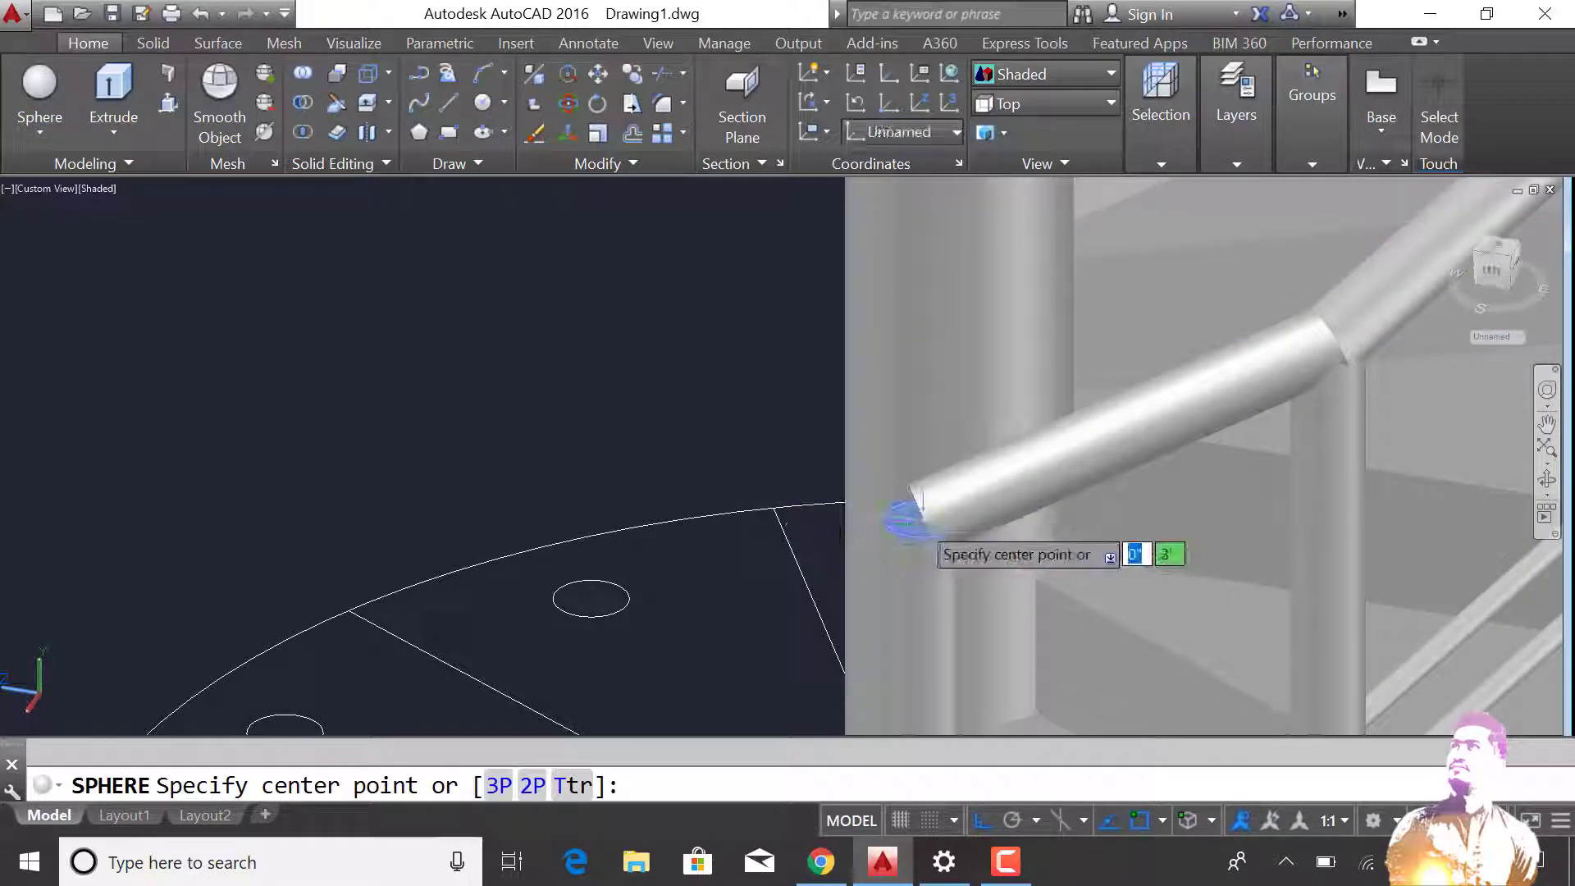
click(912, 518)
key(Return)
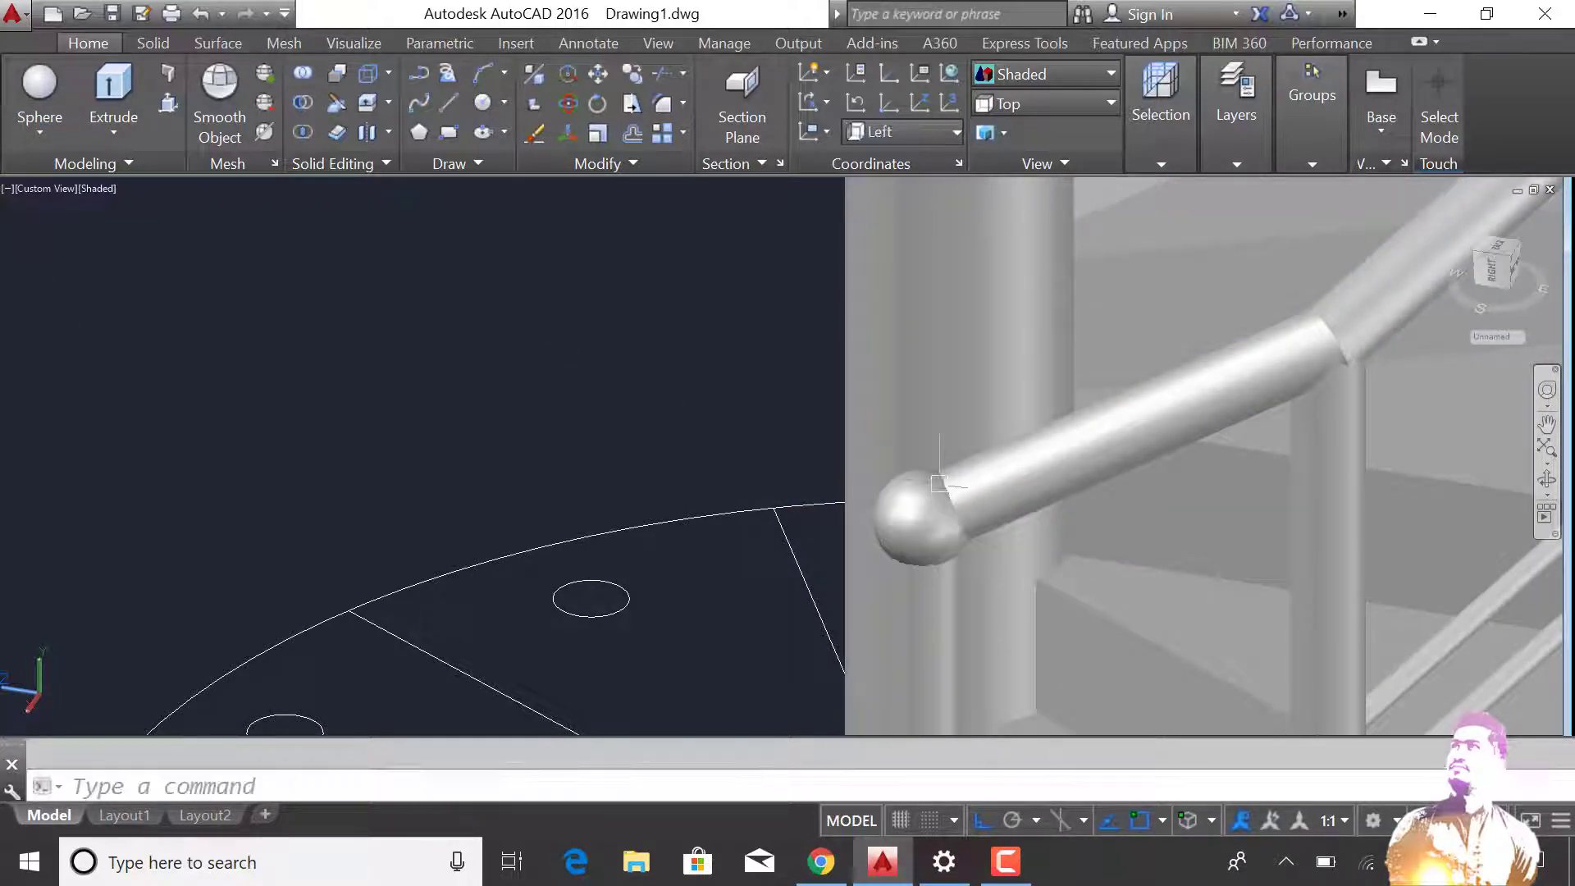
scroll(924, 519, down, 10)
scroll(858, 318, up, 8)
Step: Add a second radius-2 sphere on the other handrail end
key(Return)
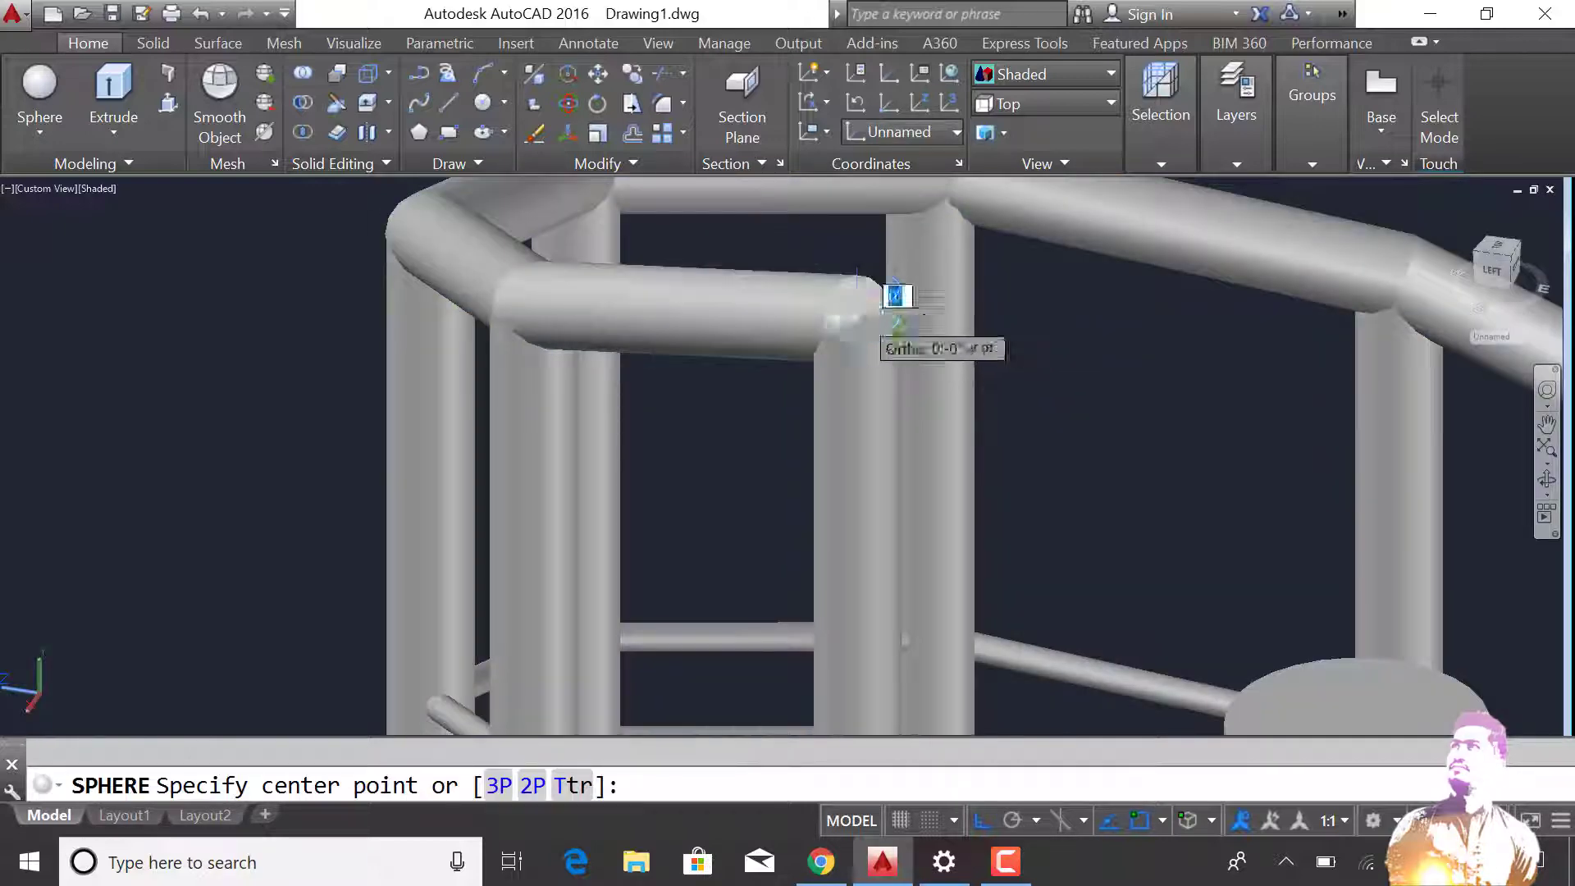
click(900, 326)
text(2)
key(Return)
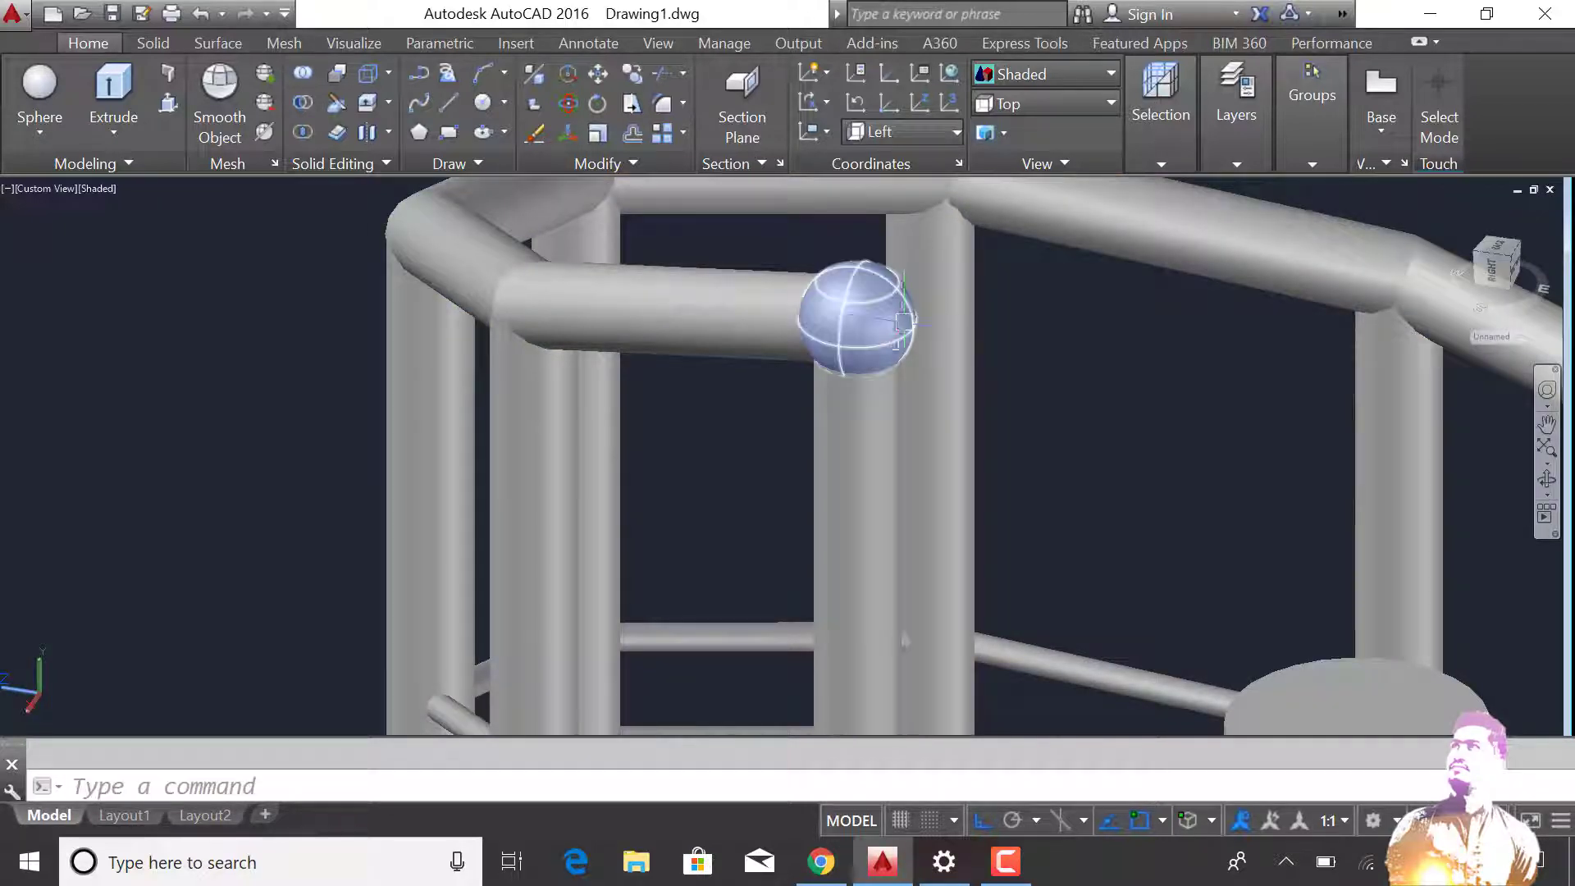
scroll(857, 341, down, 8)
click(1549, 486)
mouse_move(1139, 552)
mouse_down()
mouse_move(1181, 481)
mouse_move(1178, 450)
mouse_move(1205, 462)
mouse_move(1122, 483)
mouse_up()
key(Escape)
text(ma)
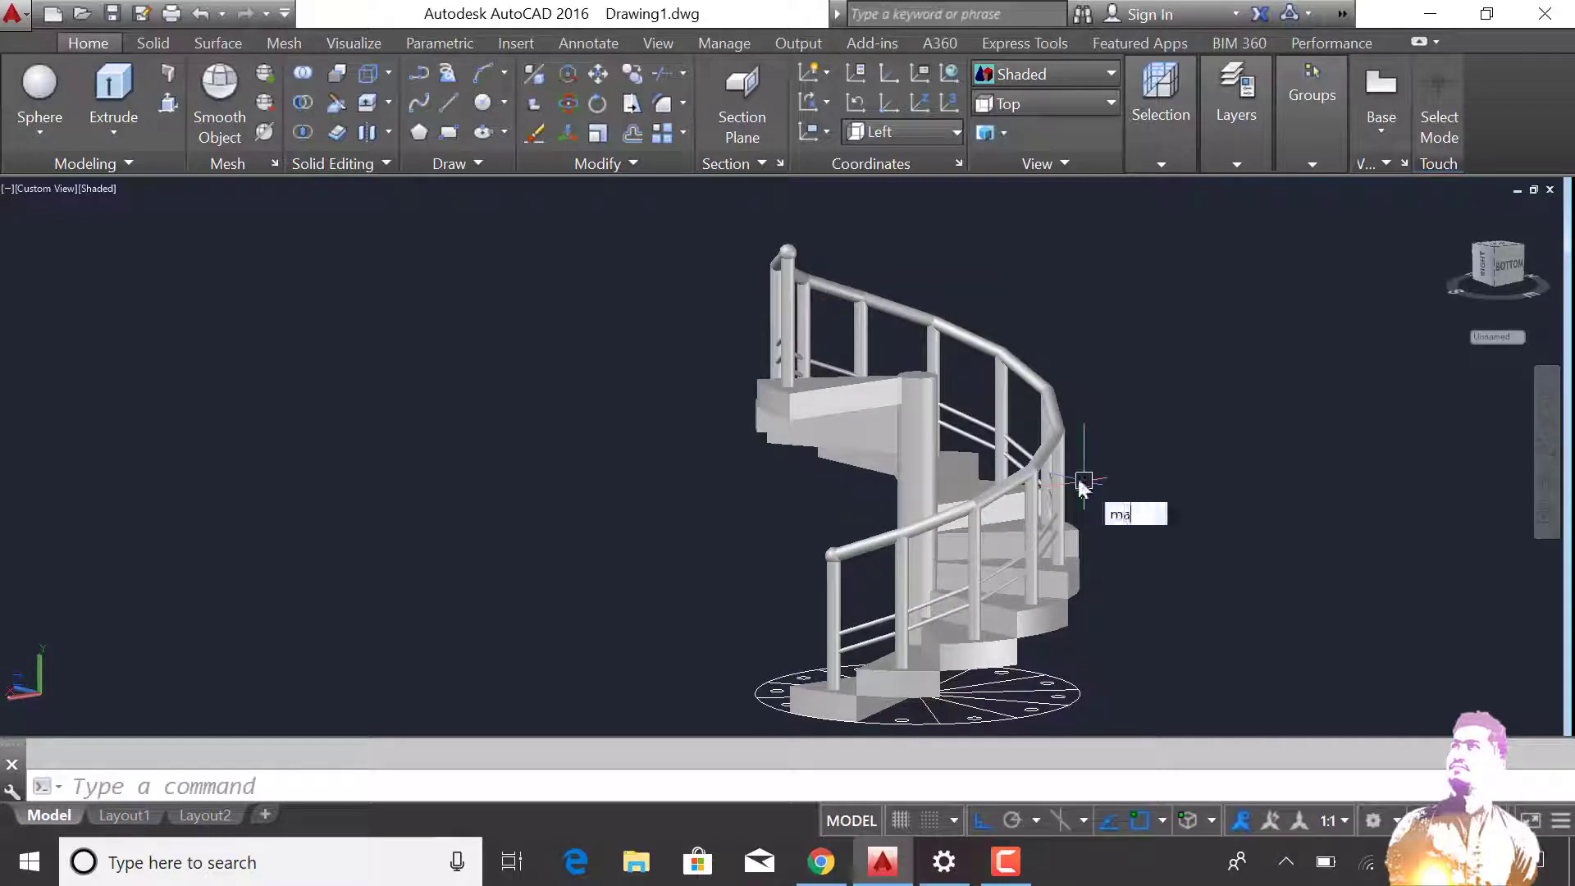
Step: Apply a red material to the central column and orange to the handrail
text(t)
key(Return)
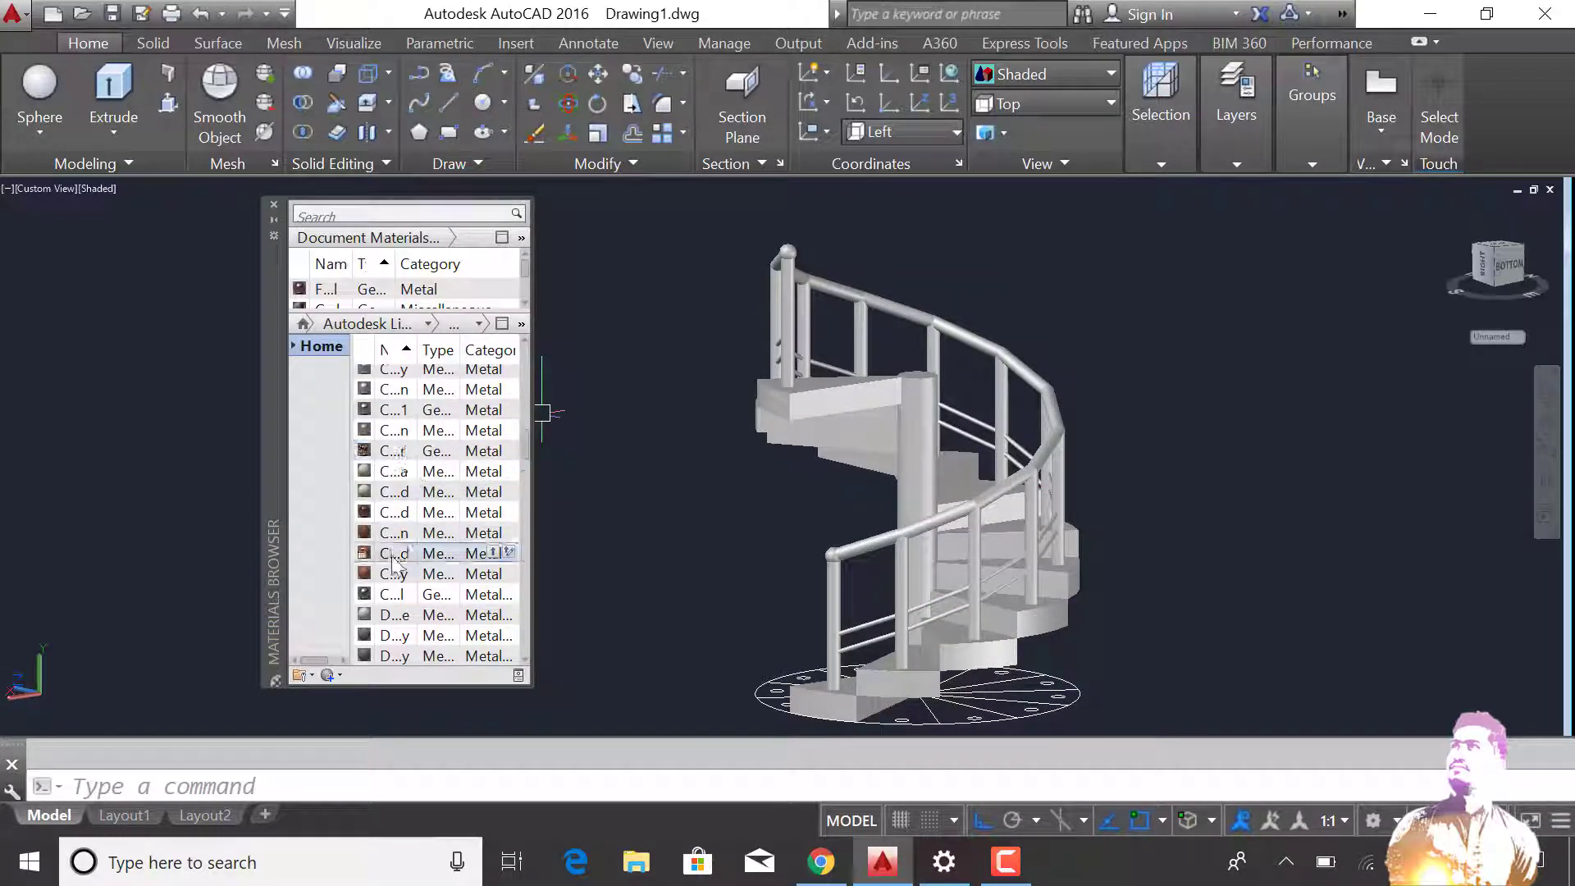
drag(913, 495, 922, 504)
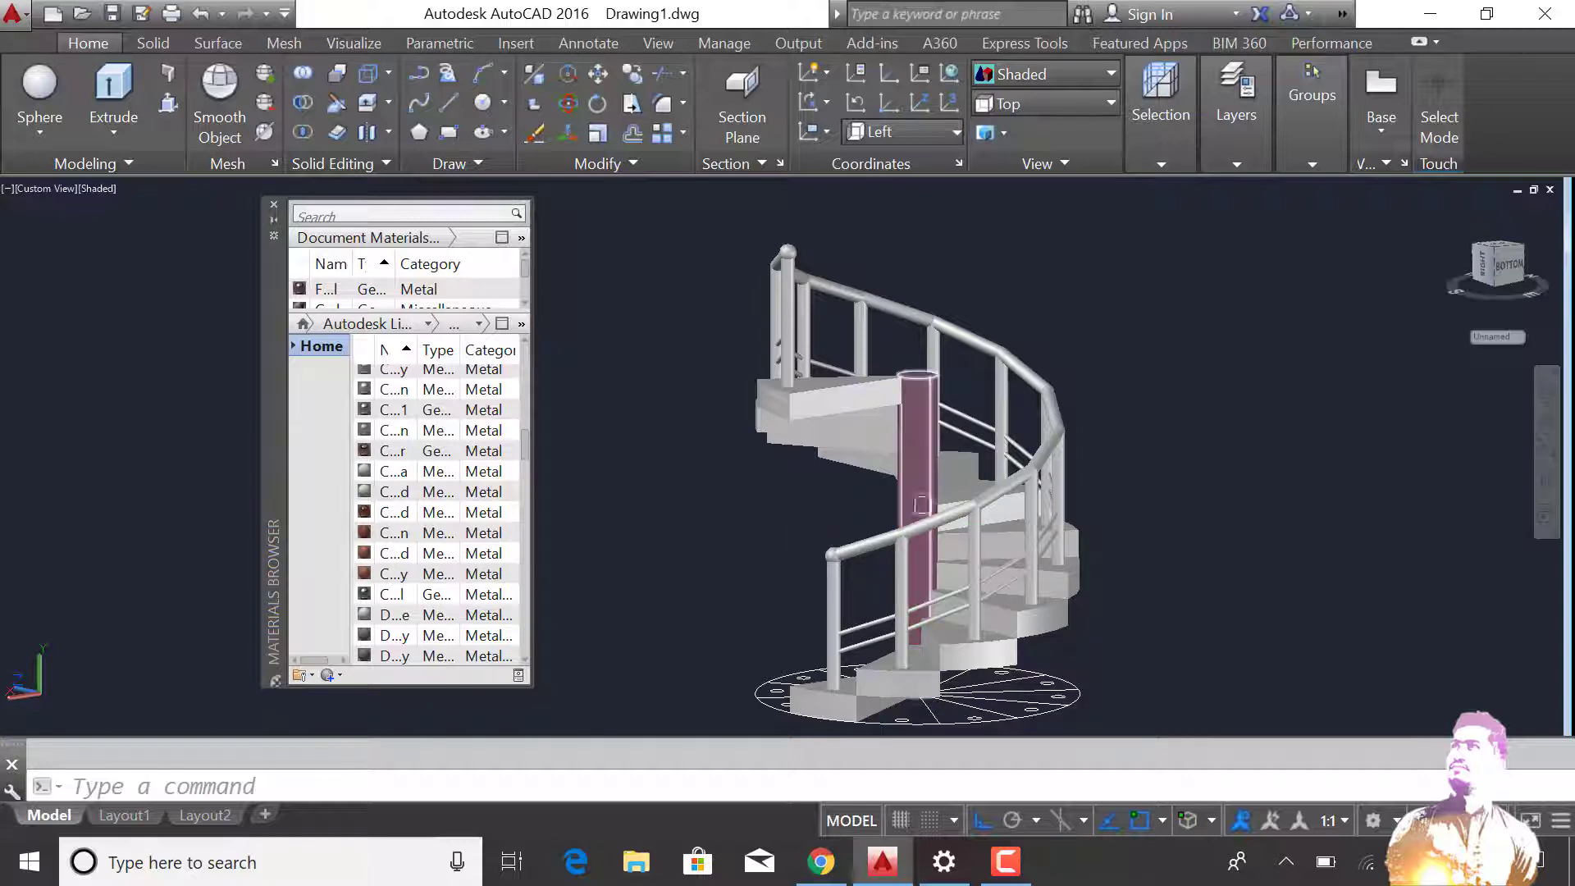
scroll(414, 557, down, 5)
scroll(410, 553, down, 5)
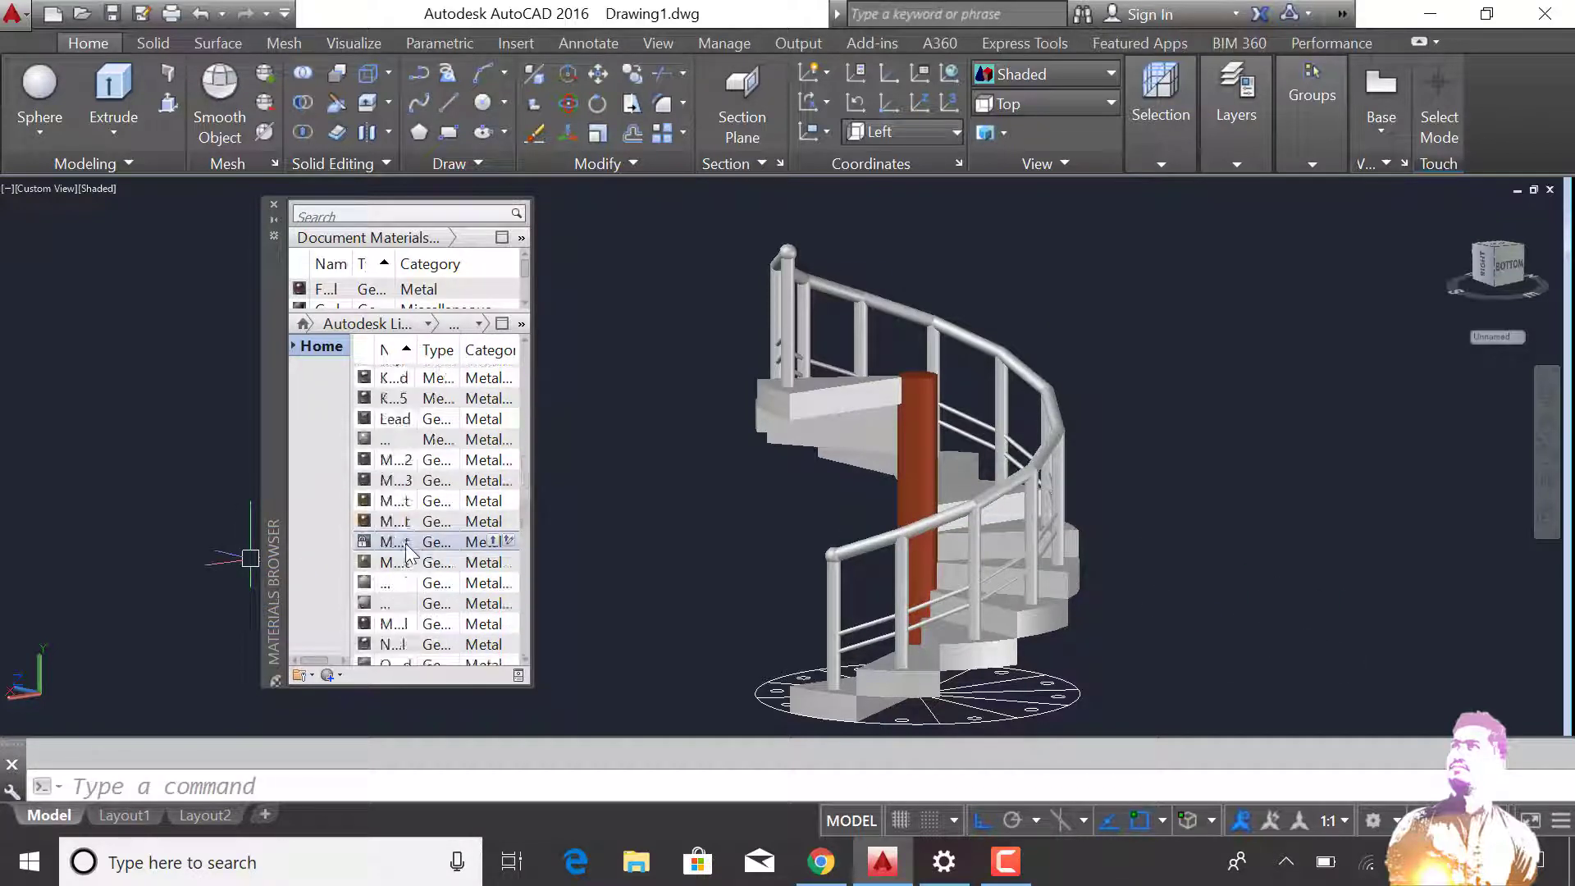
drag(853, 548, 853, 549)
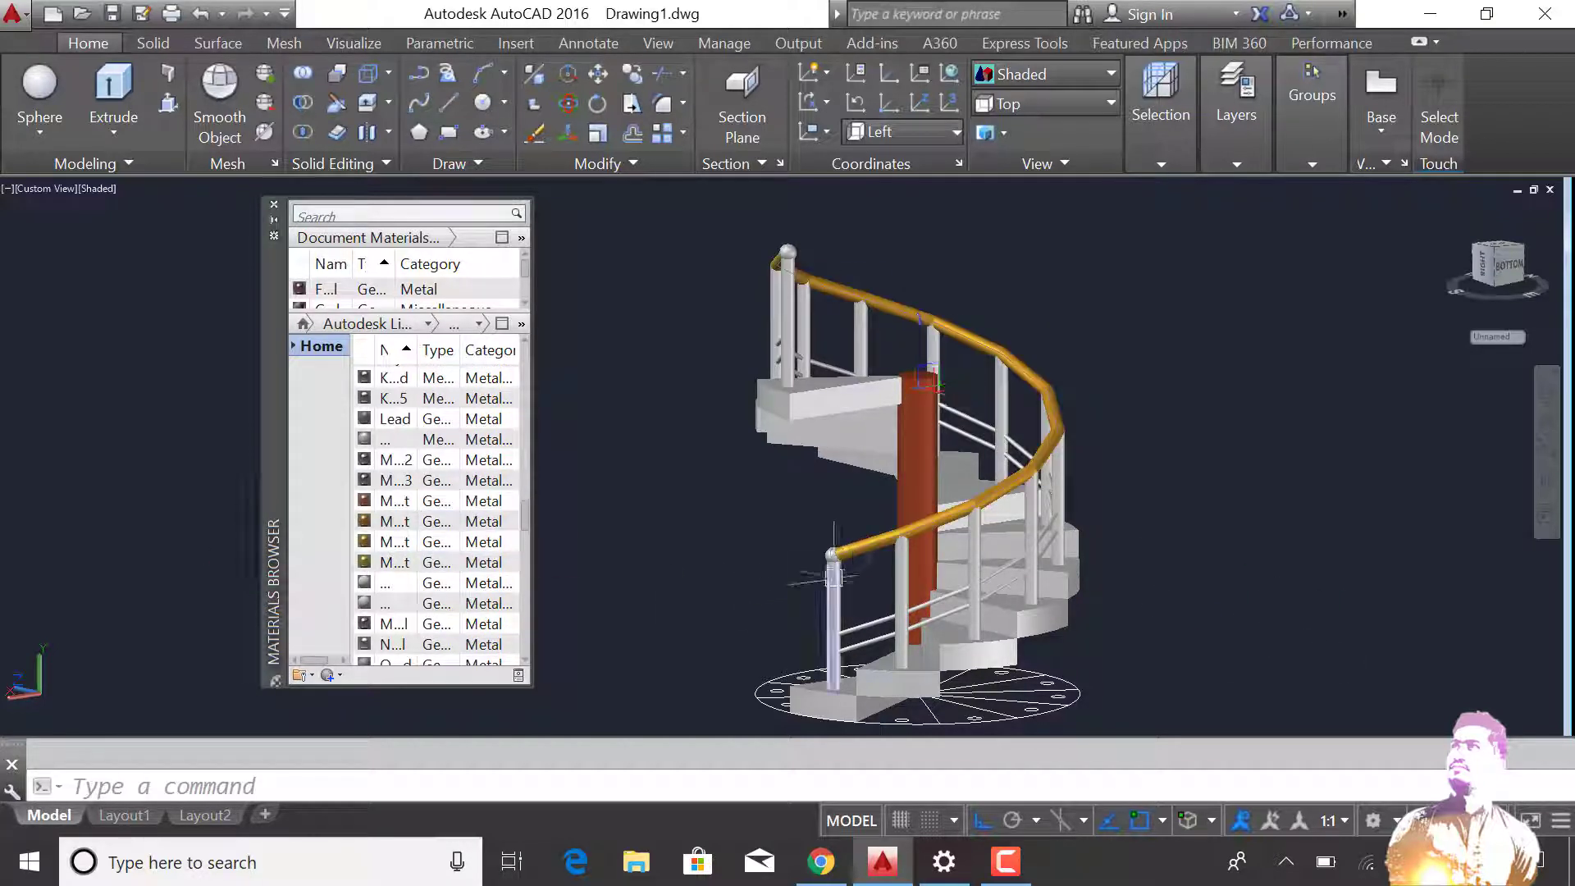
scroll(853, 550, up, 3)
Step: Match the handrail's orange material onto the seven posts
text(ma)
key(Return)
click(884, 537)
click(831, 607)
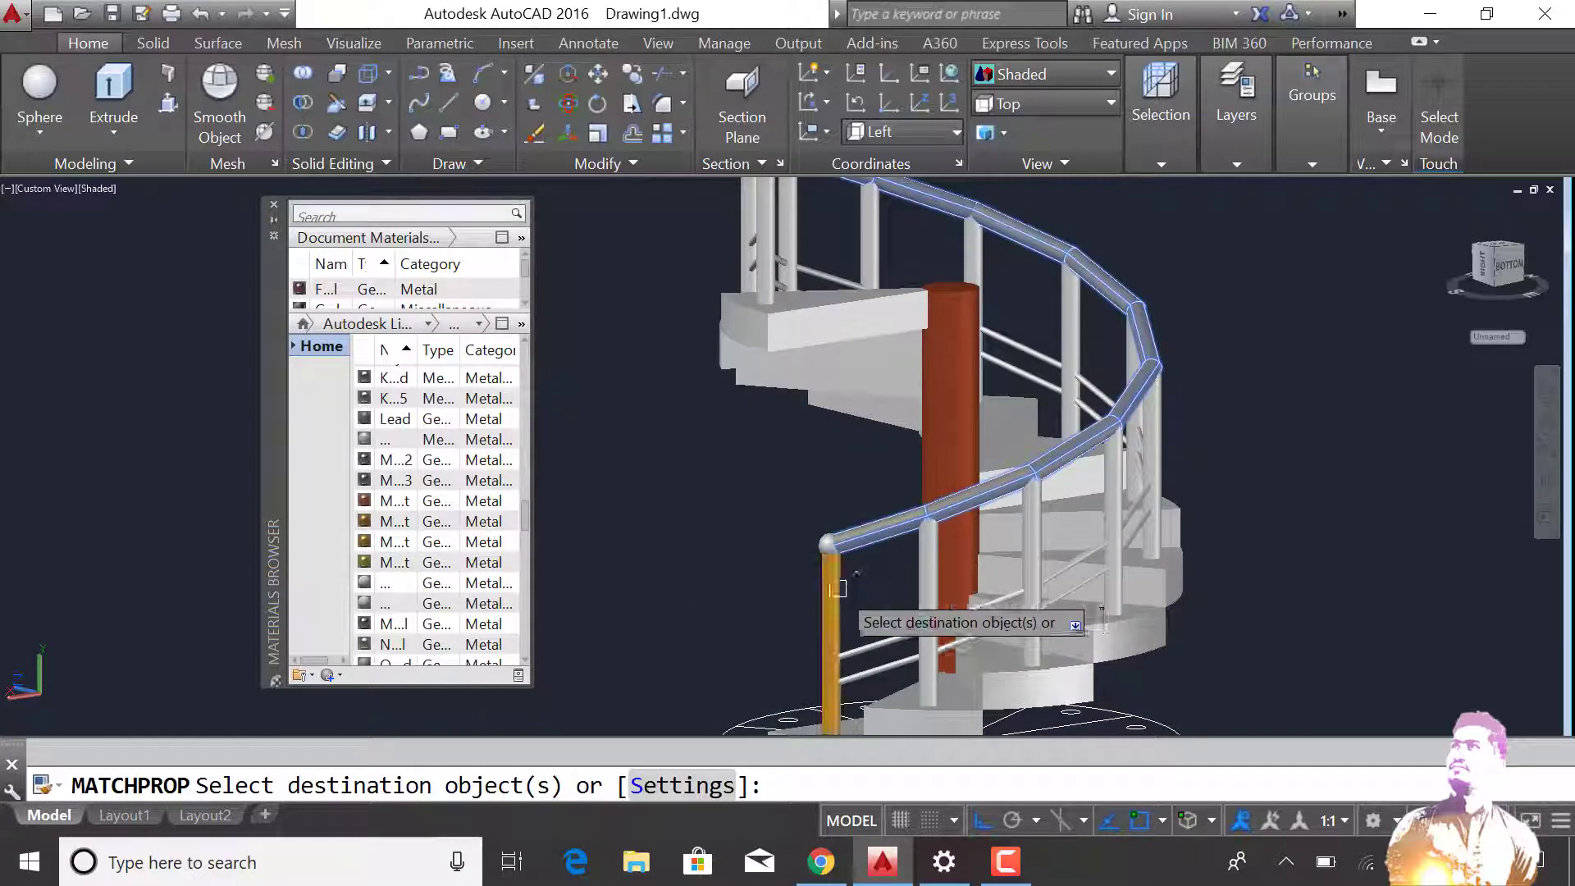
click(930, 611)
click(1033, 566)
click(1109, 484)
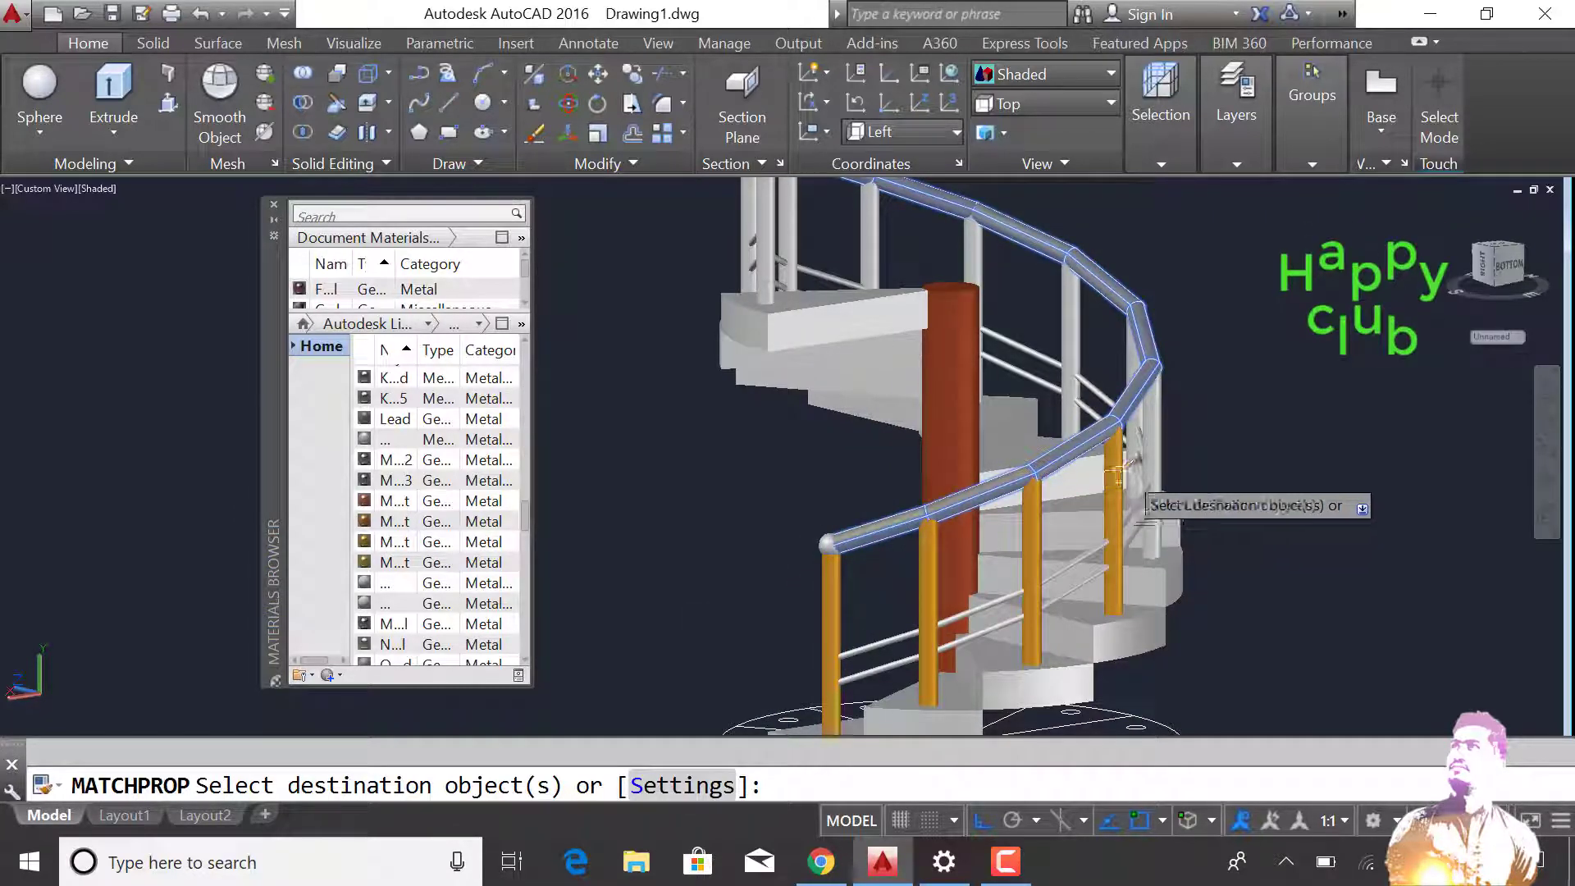
click(1153, 447)
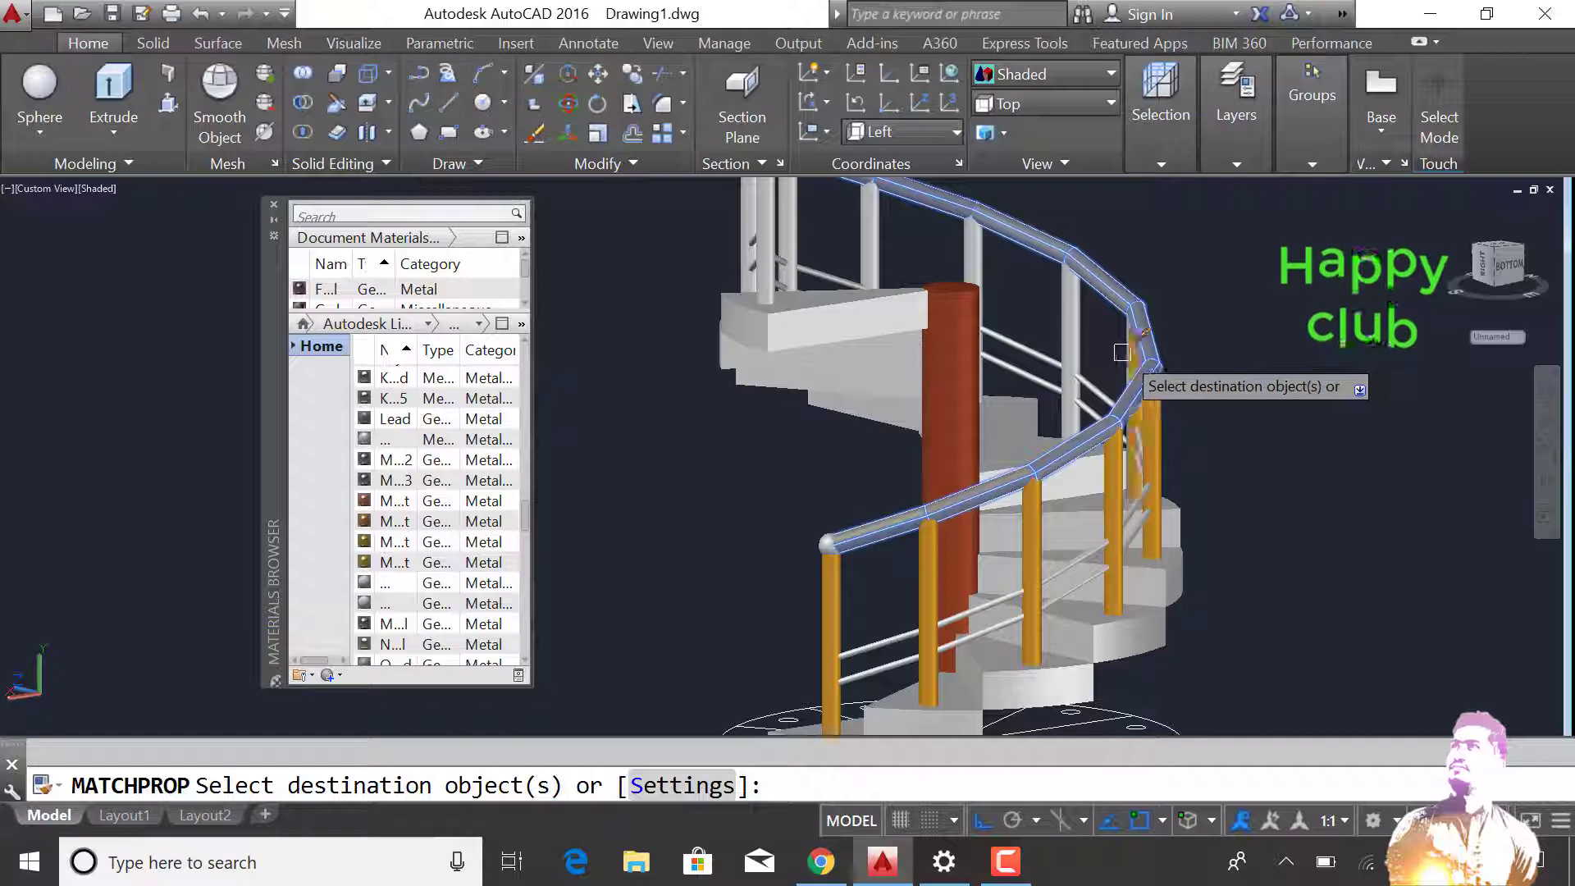
click(1068, 337)
click(975, 259)
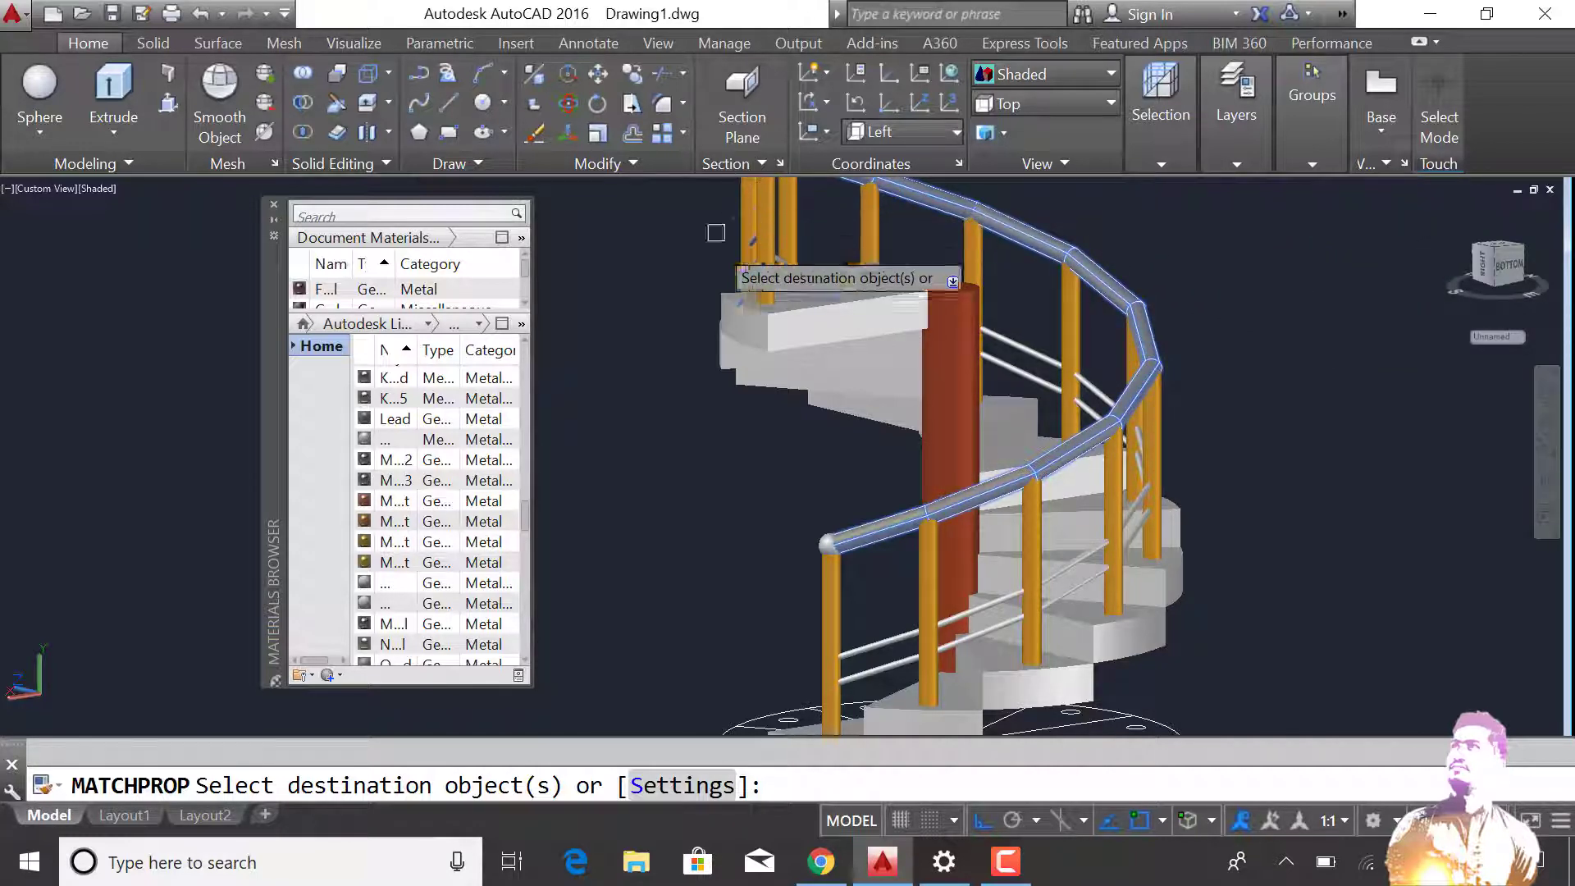
Step: Make the upper handrail orange with the same matched material
scroll(857, 549, up, 3)
scroll(842, 566, down, 3)
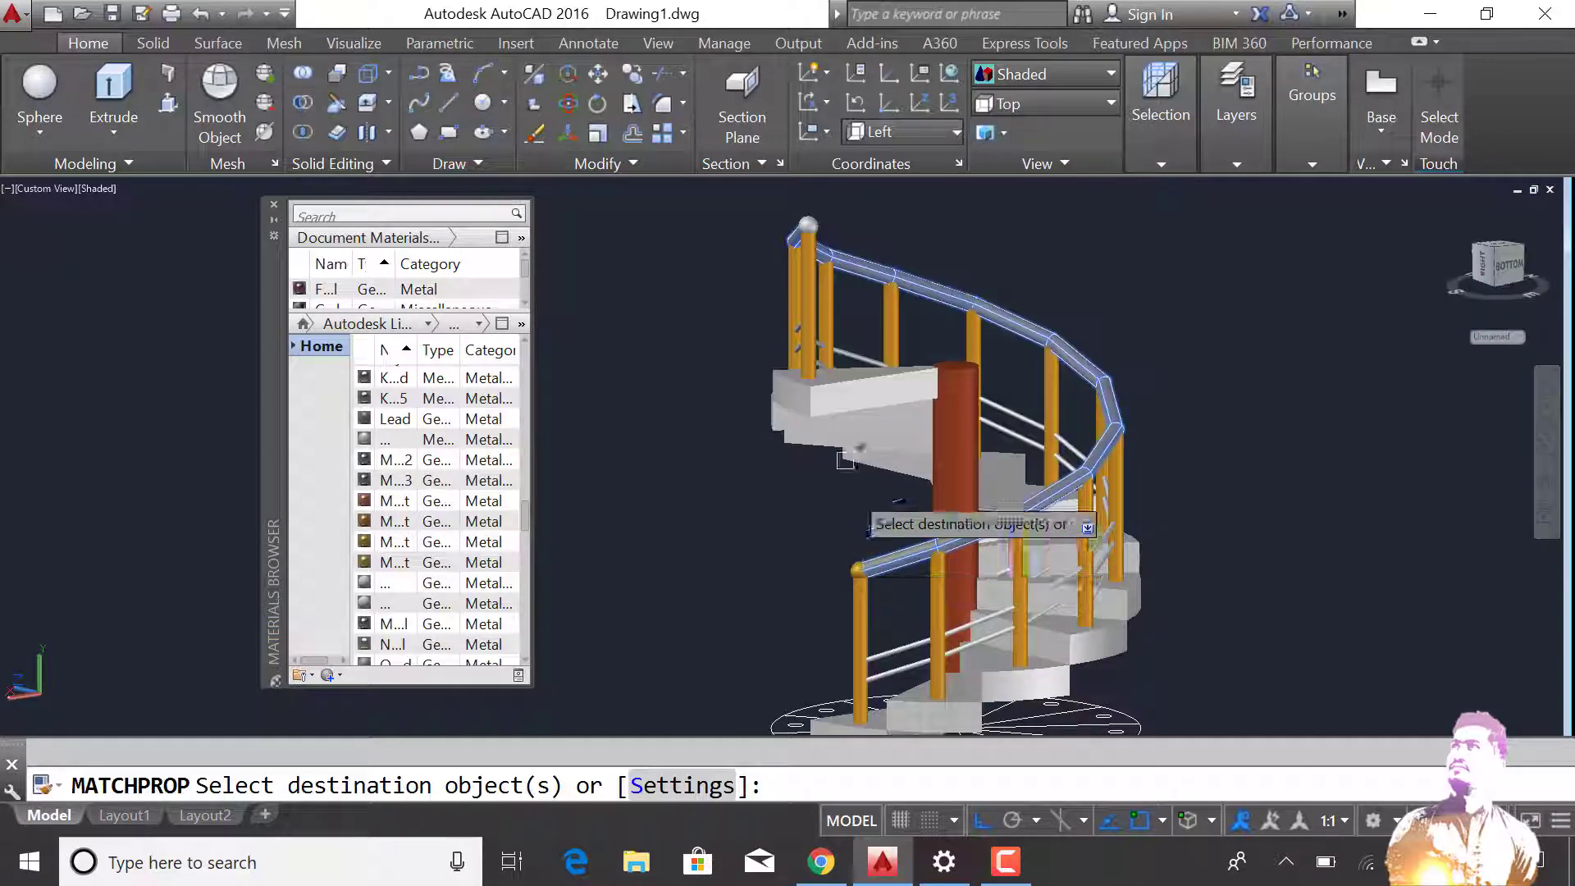
scroll(845, 246, up, 3)
click(854, 281)
key(Return)
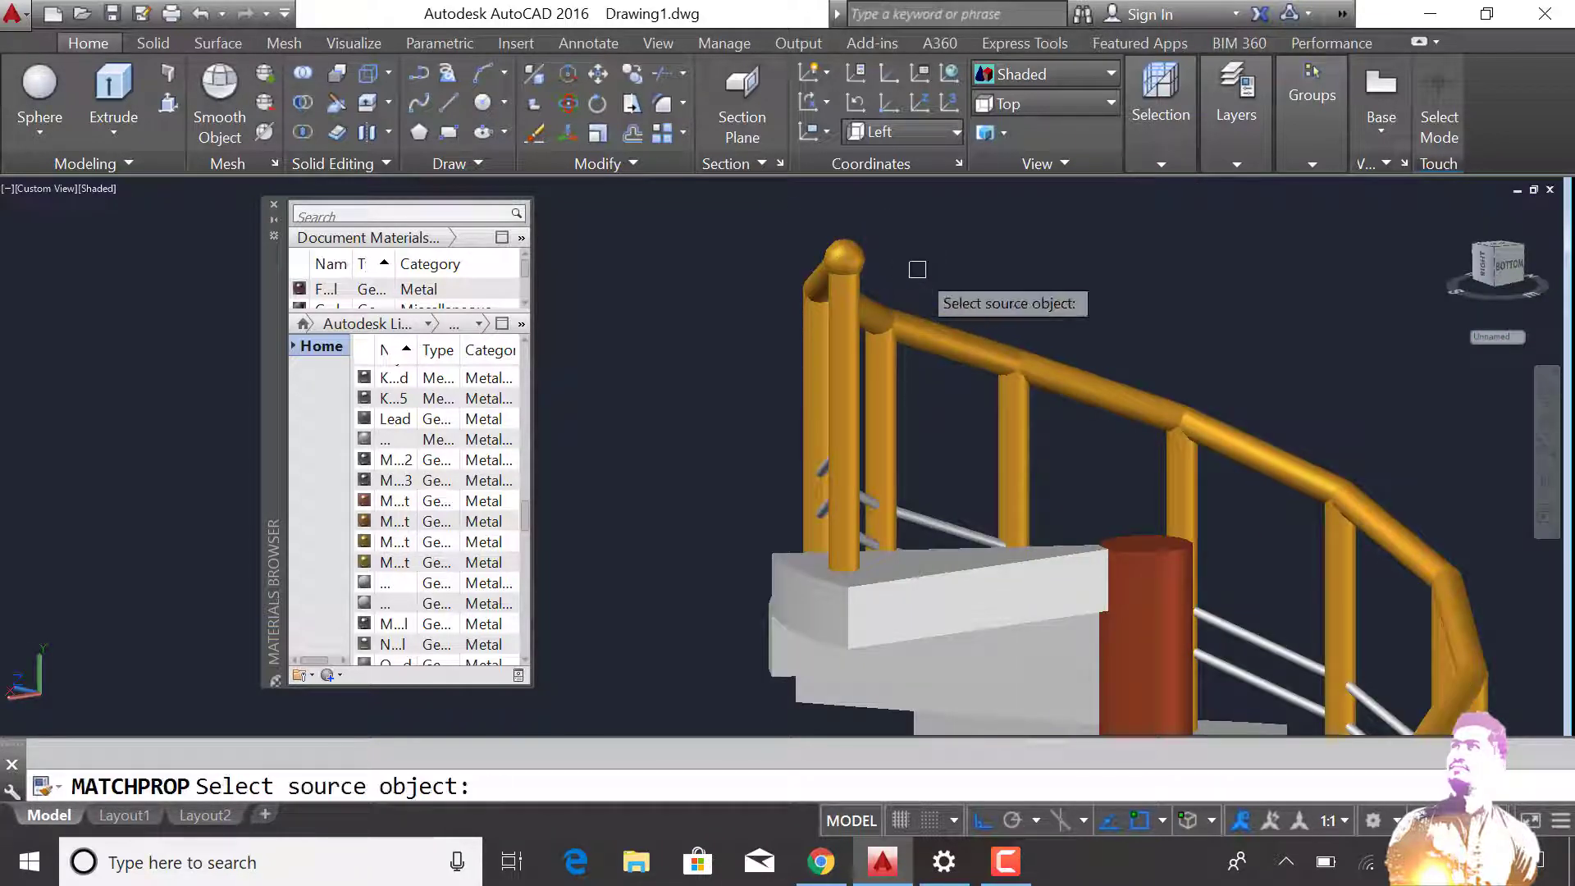
key(Escape)
Step: Match an orange post's material onto the lower rails
scroll(917, 269, down, 5)
scroll(1026, 487, up, 4)
text(a)
key(Return)
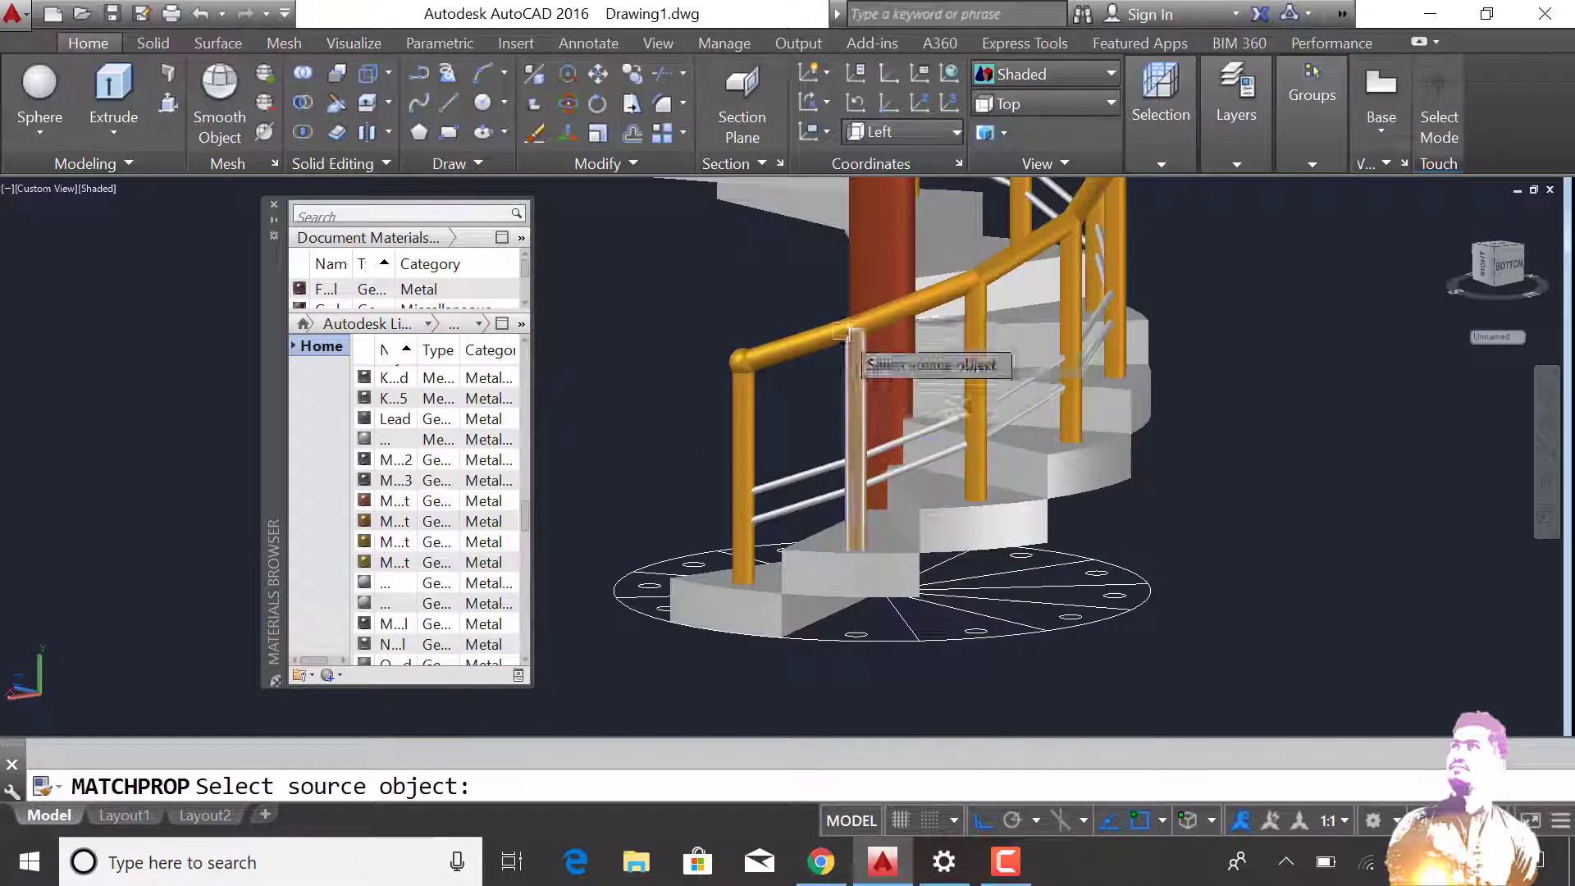
click(853, 352)
click(912, 450)
key(Return)
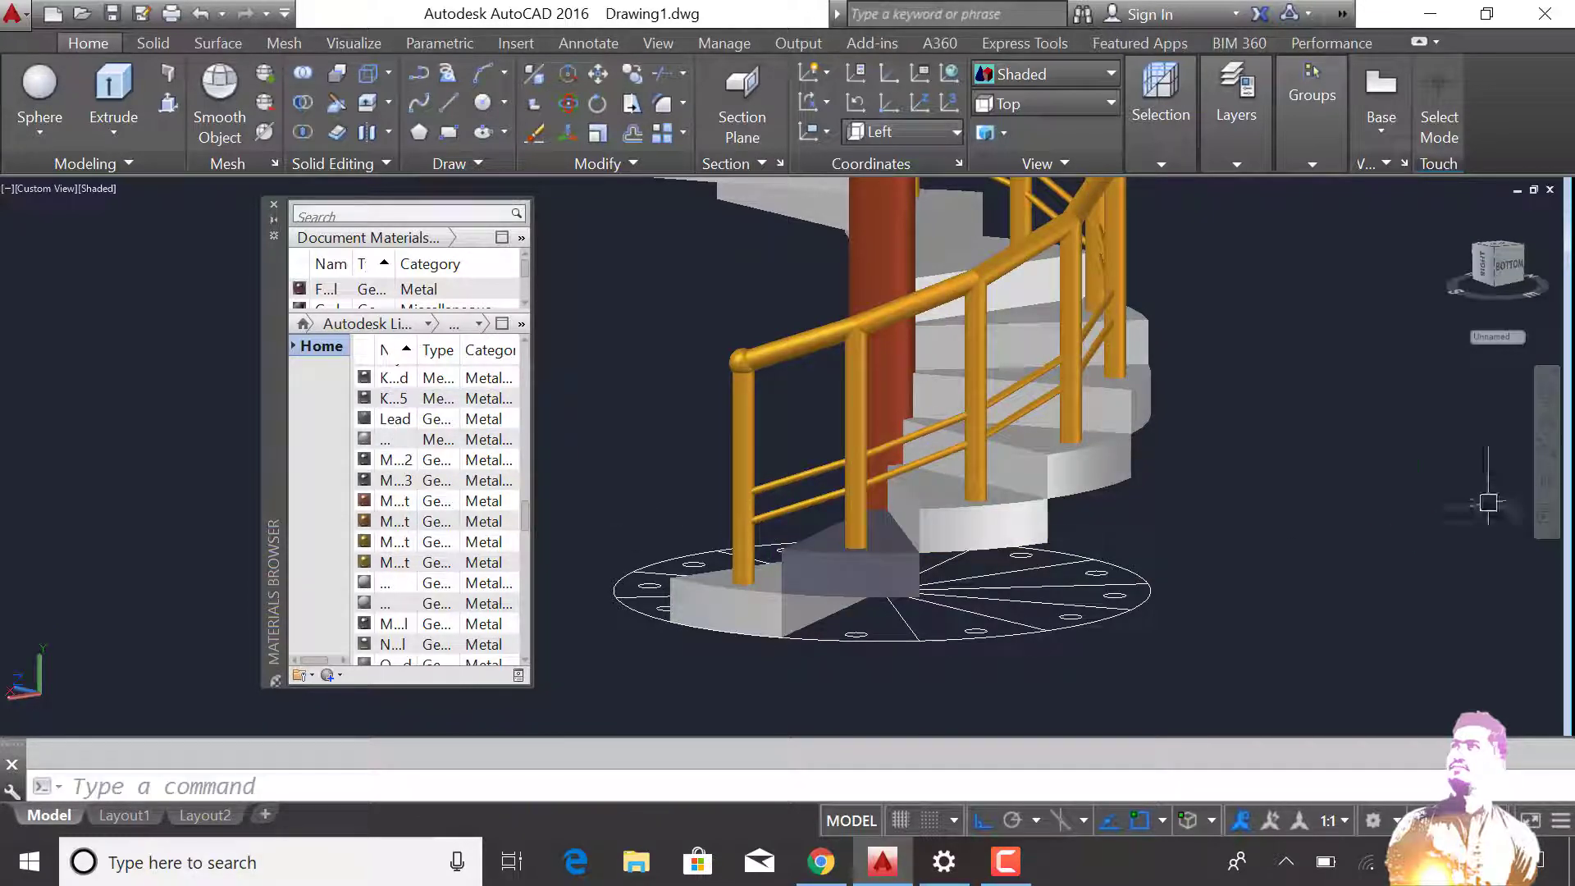
Step: Match the grey lower step's material onto all remaining steps, making them dark grey
click(1545, 481)
drag(890, 553, 961, 679)
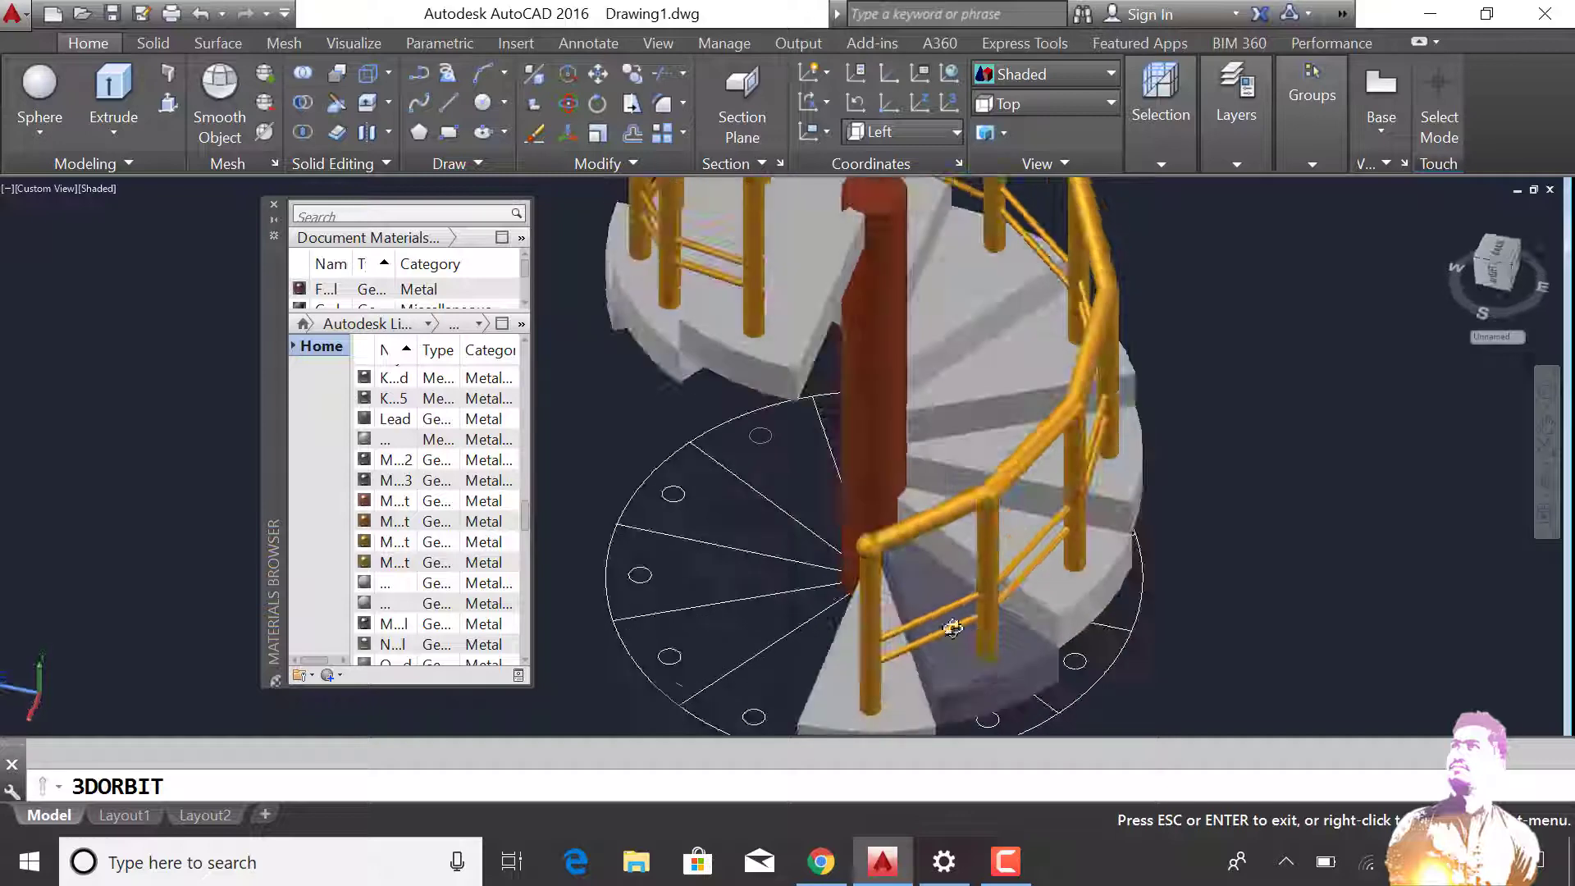
key(Escape)
text(ma)
key(Return)
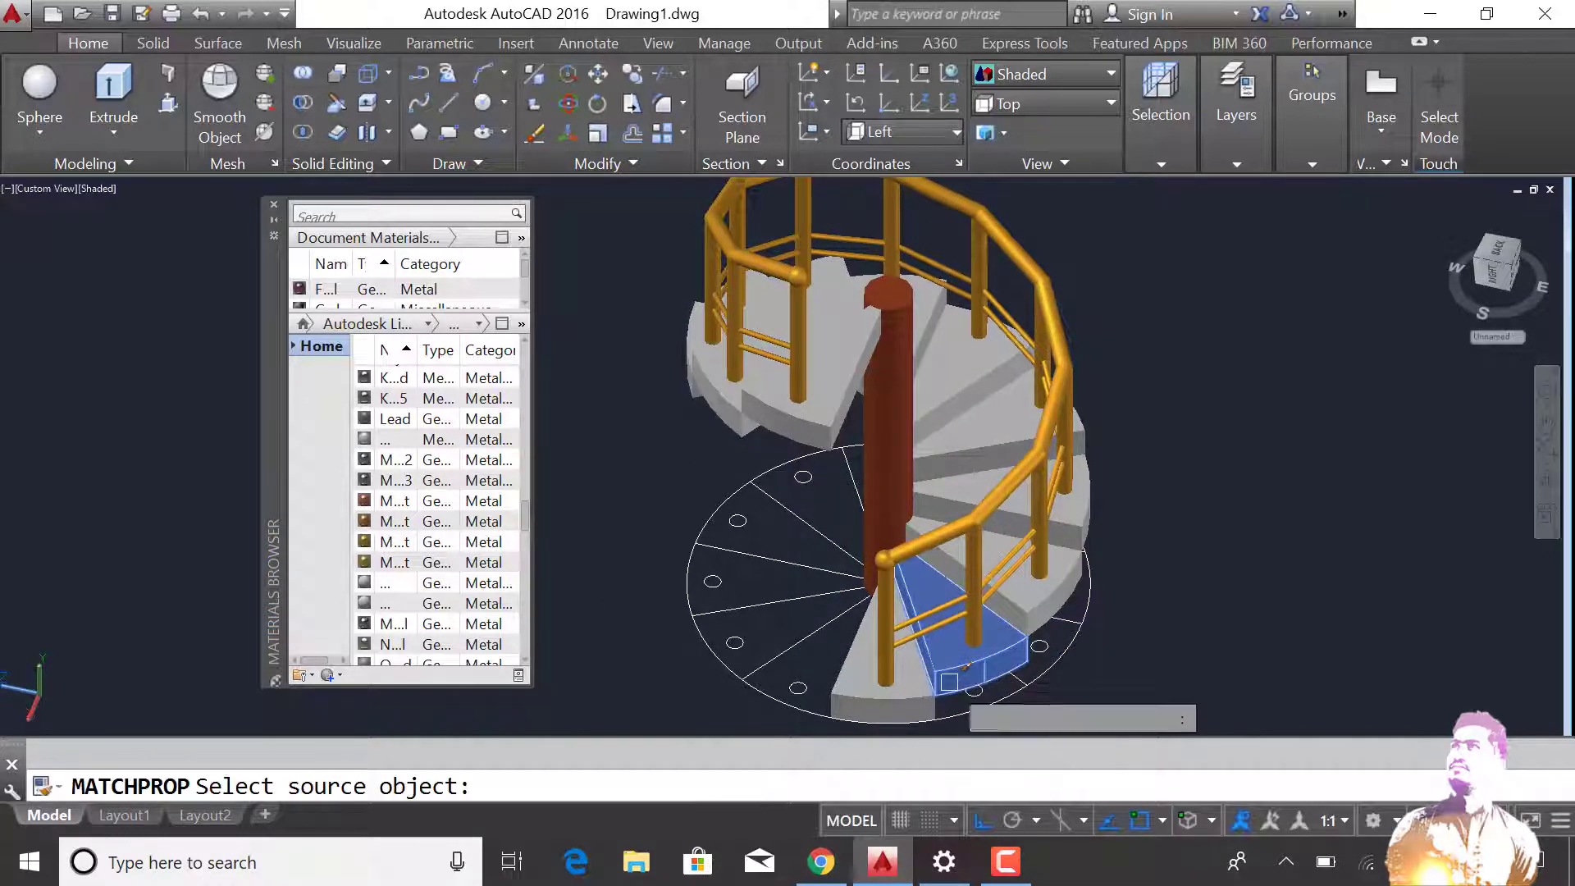
click(962, 677)
click(877, 699)
click(1042, 616)
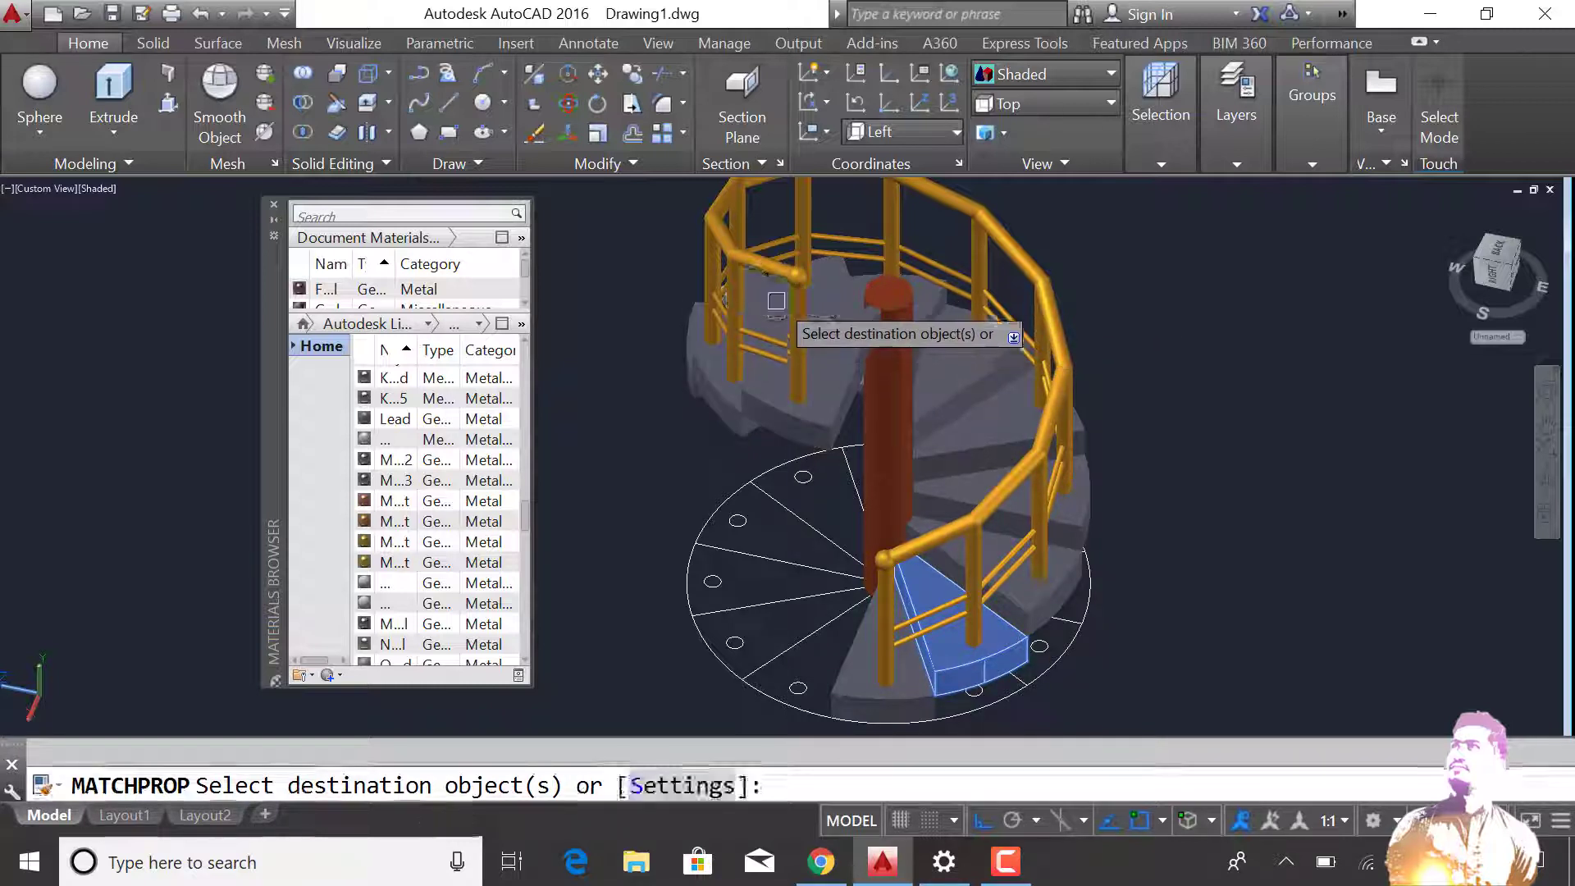
key(Return)
Step: Close the Materials Browser and orbit the finished staircase to a side view
click(274, 204)
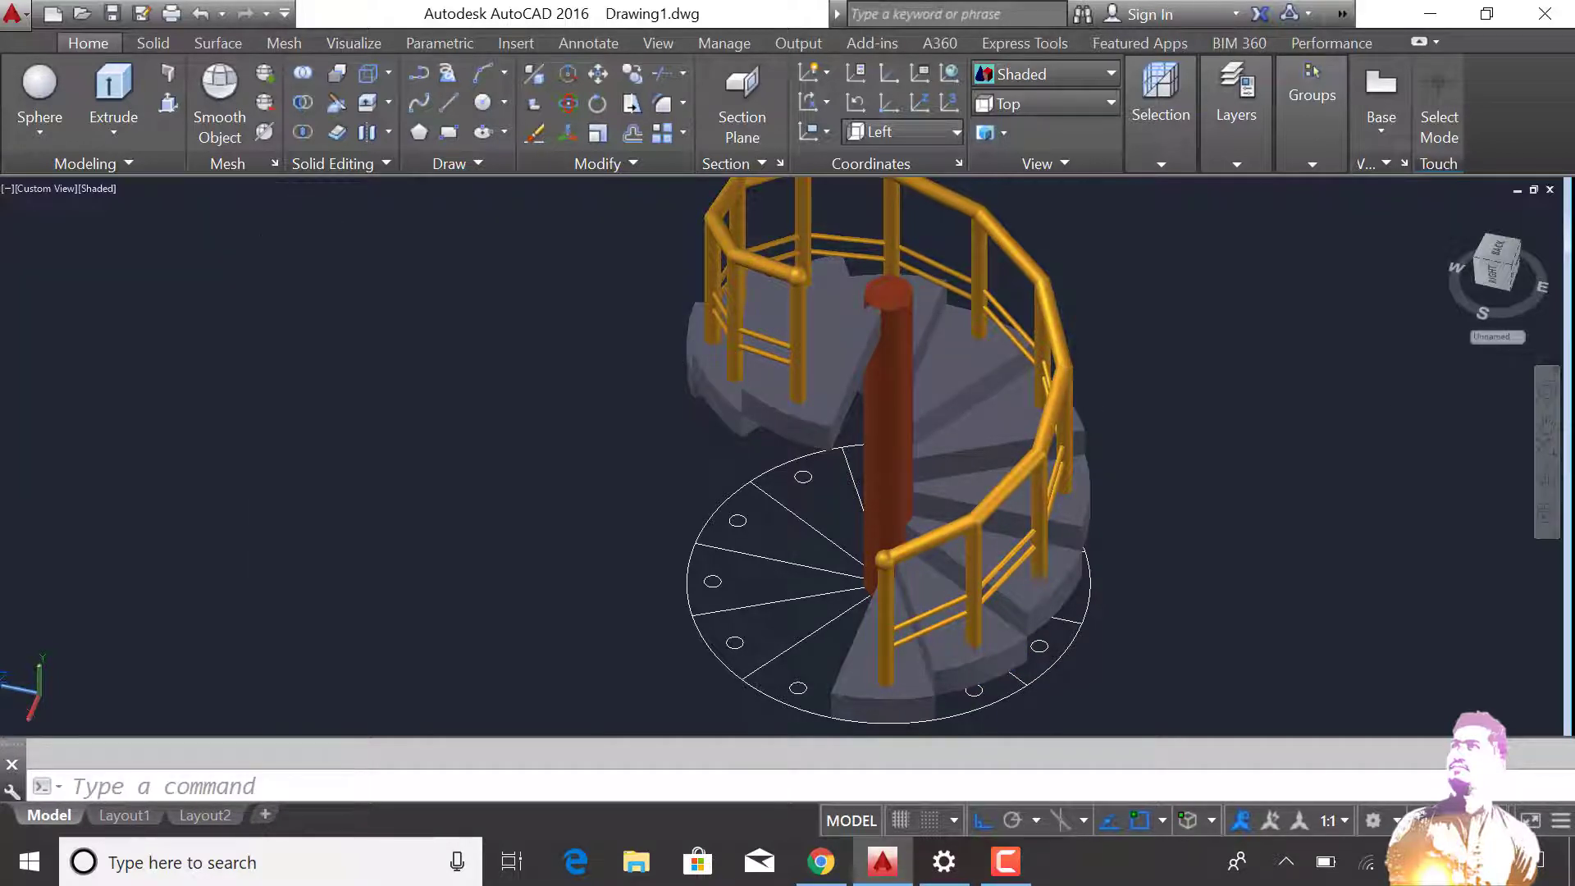
click(1546, 479)
mouse_move(1332, 503)
mouse_down()
mouse_move(1228, 418)
mouse_move(1208, 503)
mouse_up()
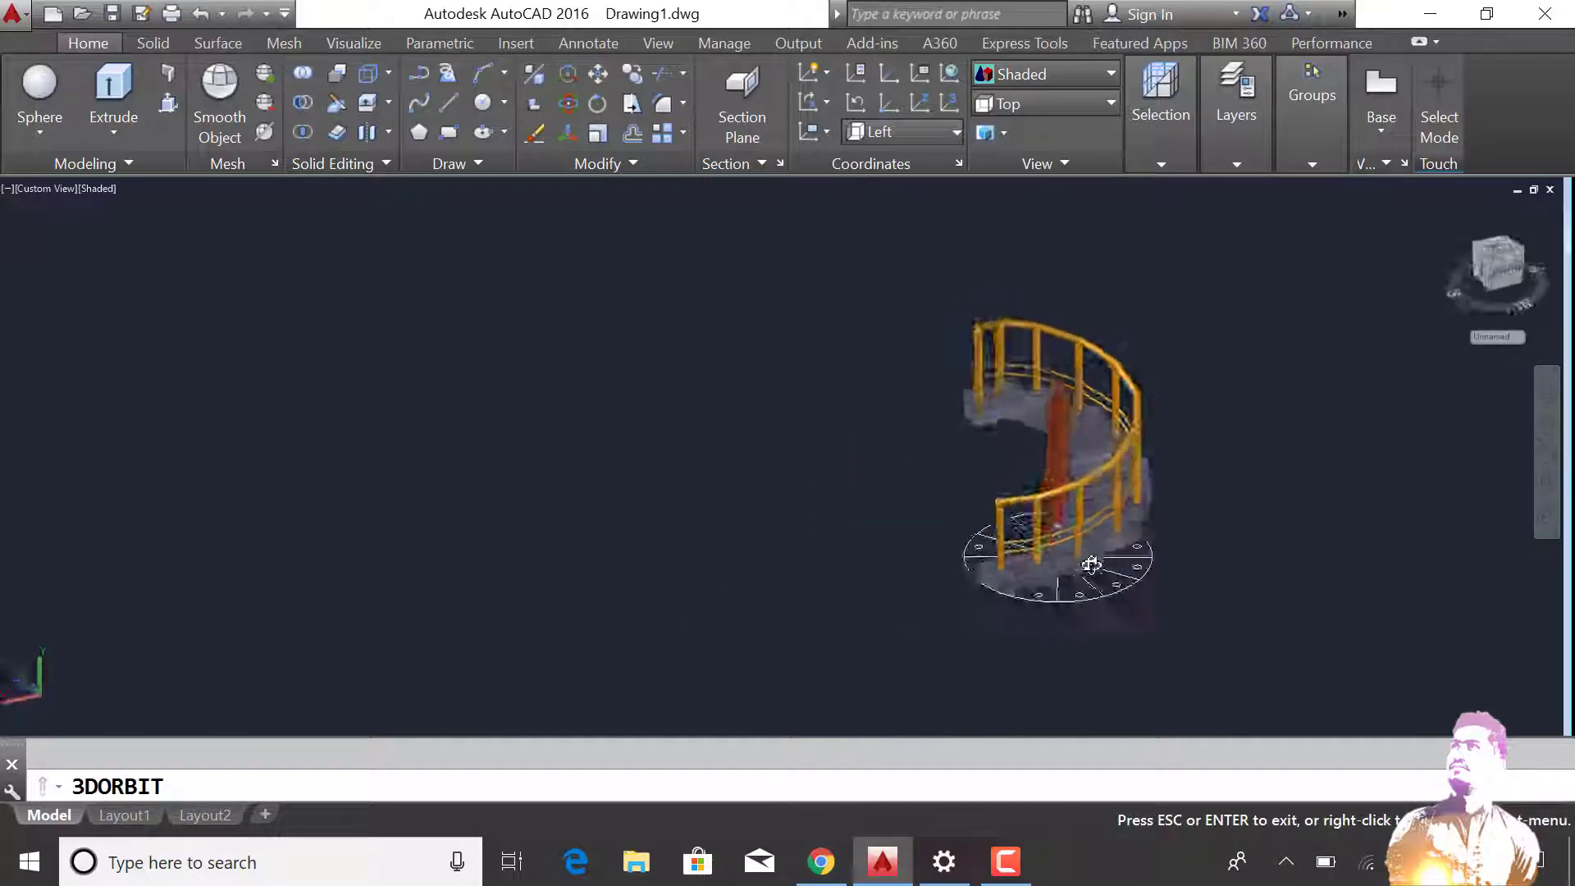